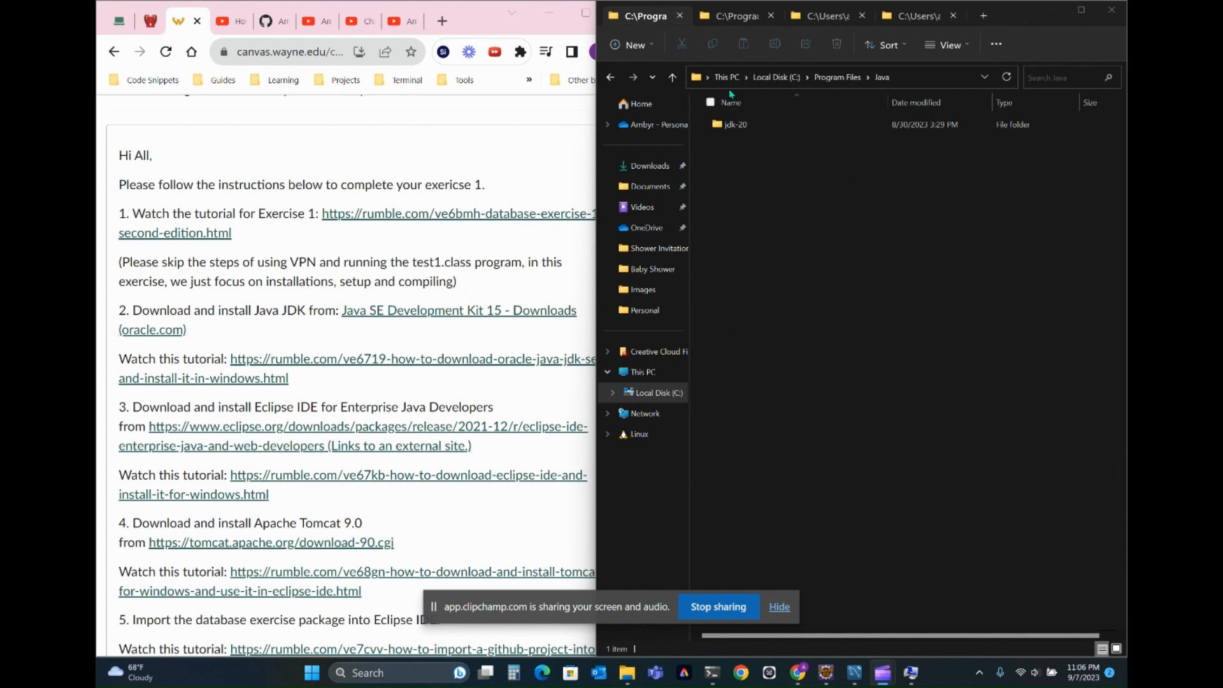
- Check the JAVA_HOME system variable against the JDK folder in the system's environment variables, leaving it unedited
click(728, 185)
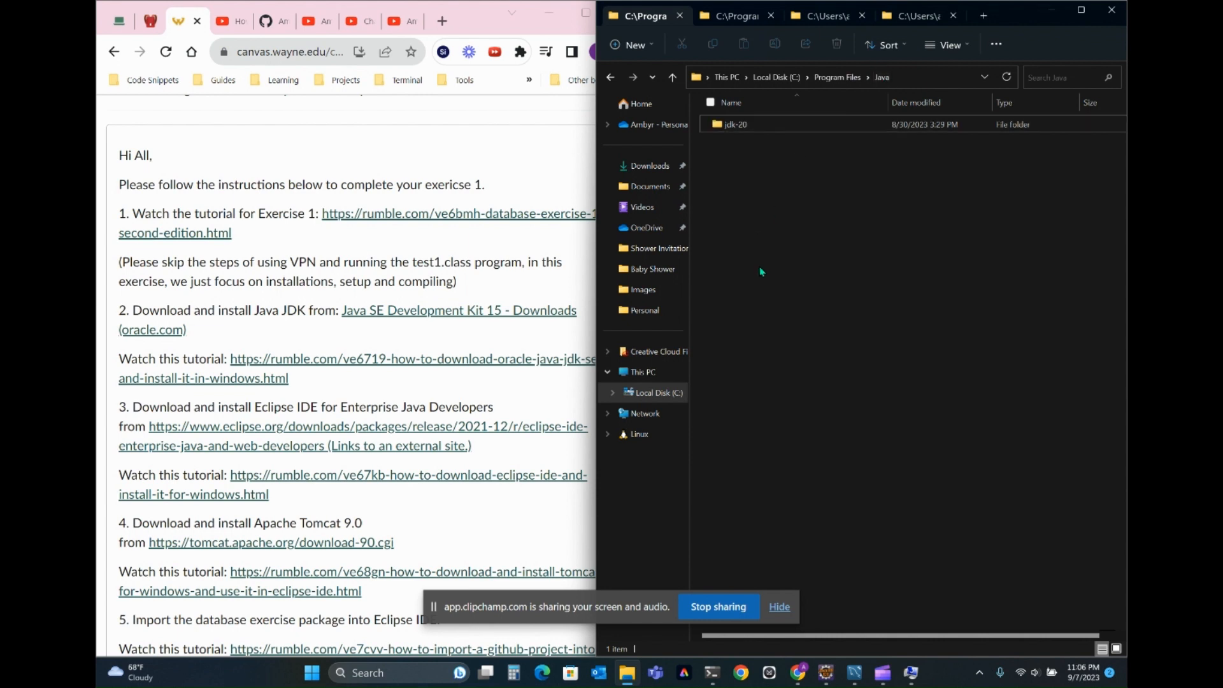
click(905, 668)
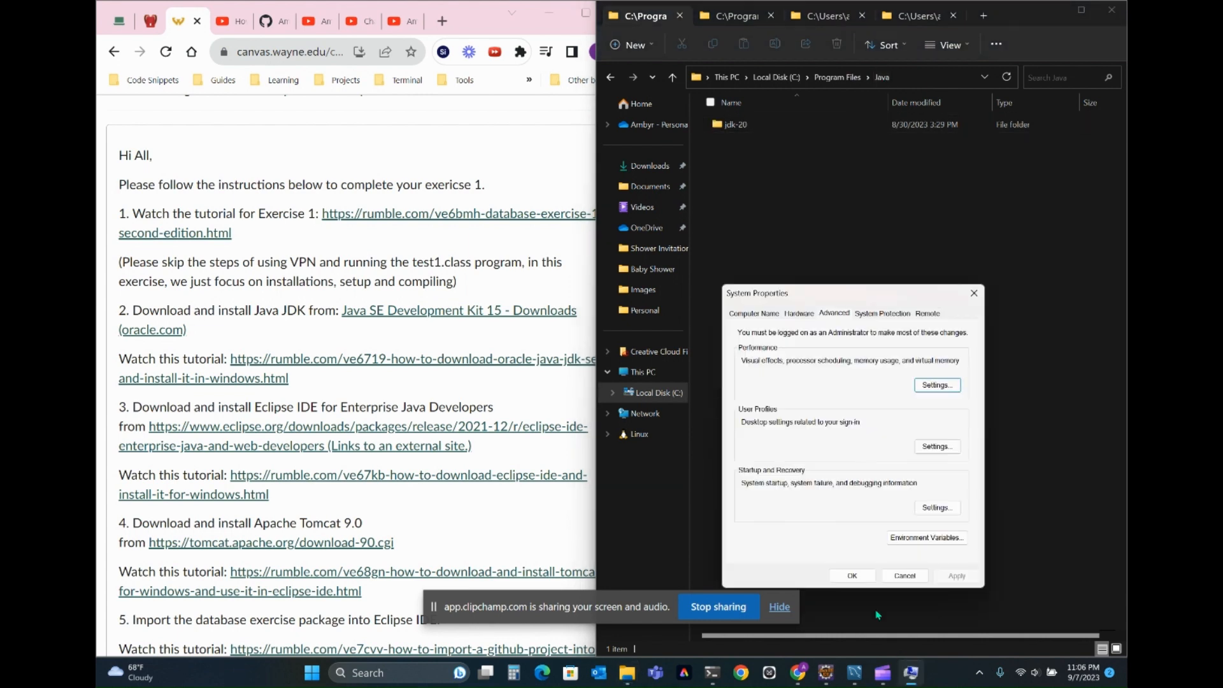
click(927, 538)
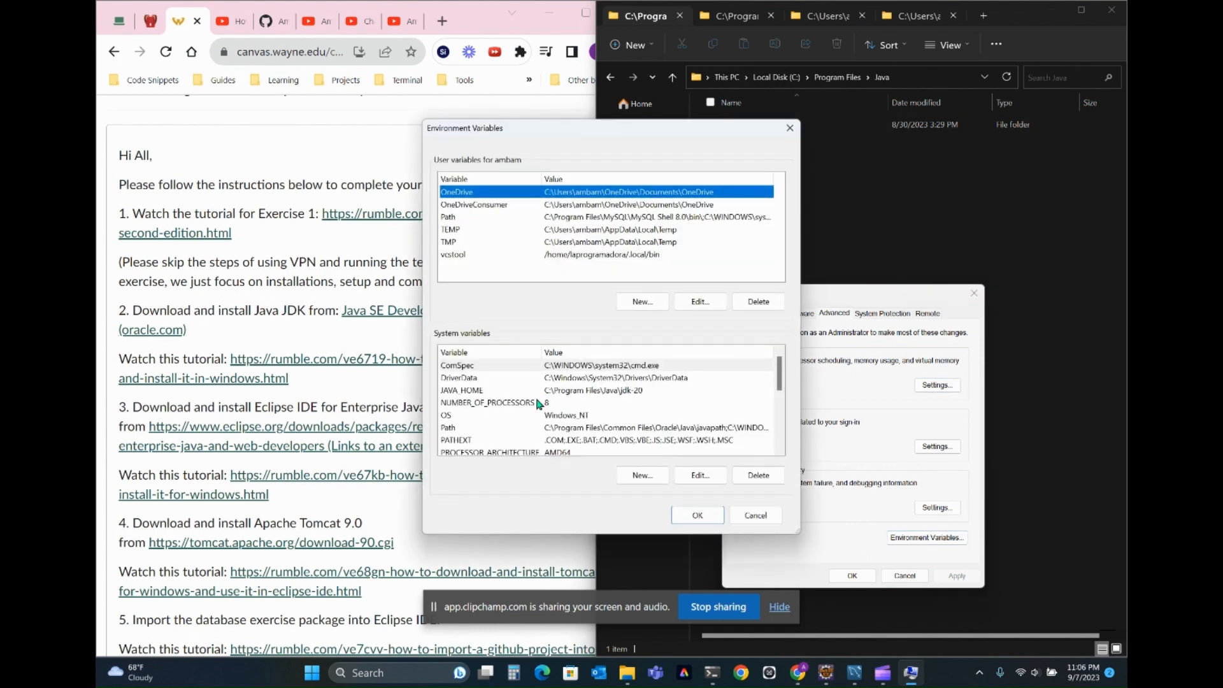
double_click(581, 393)
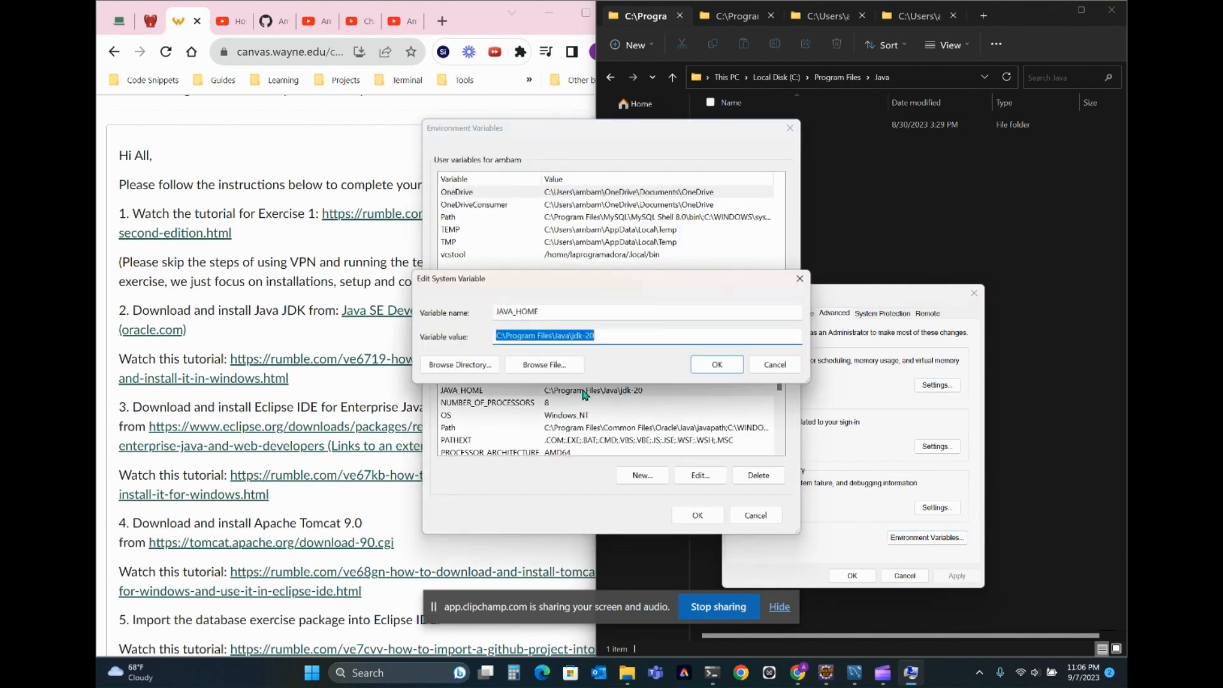
click(773, 364)
click(699, 516)
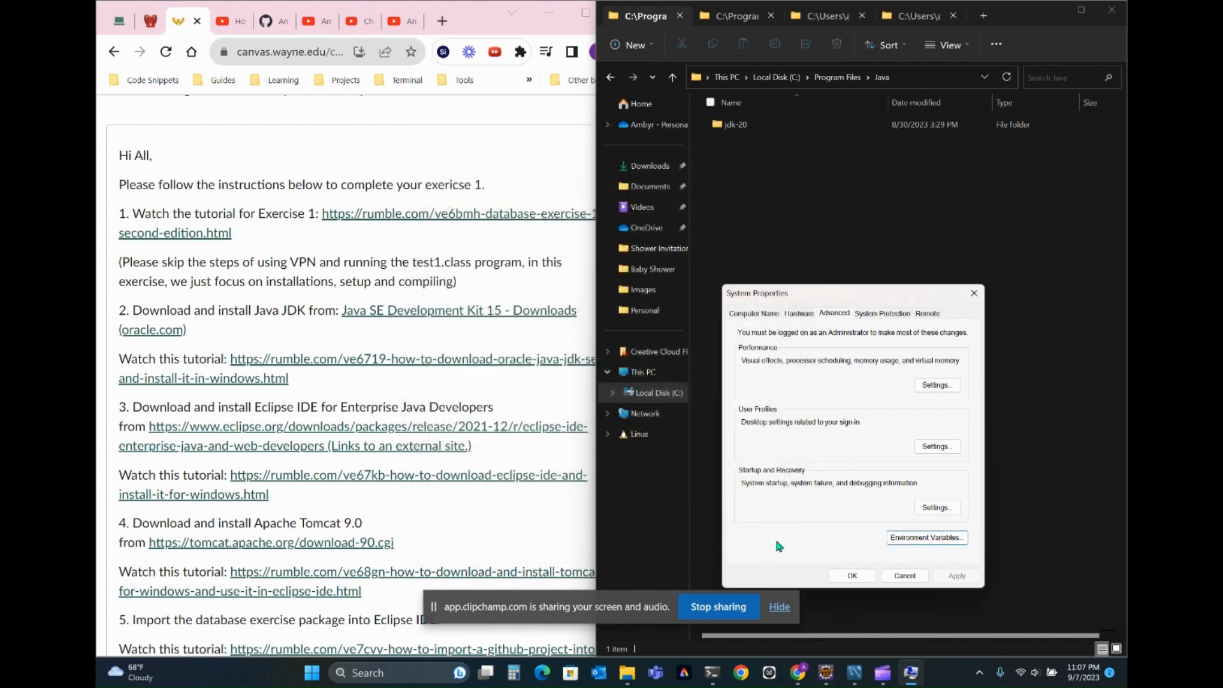
click(842, 577)
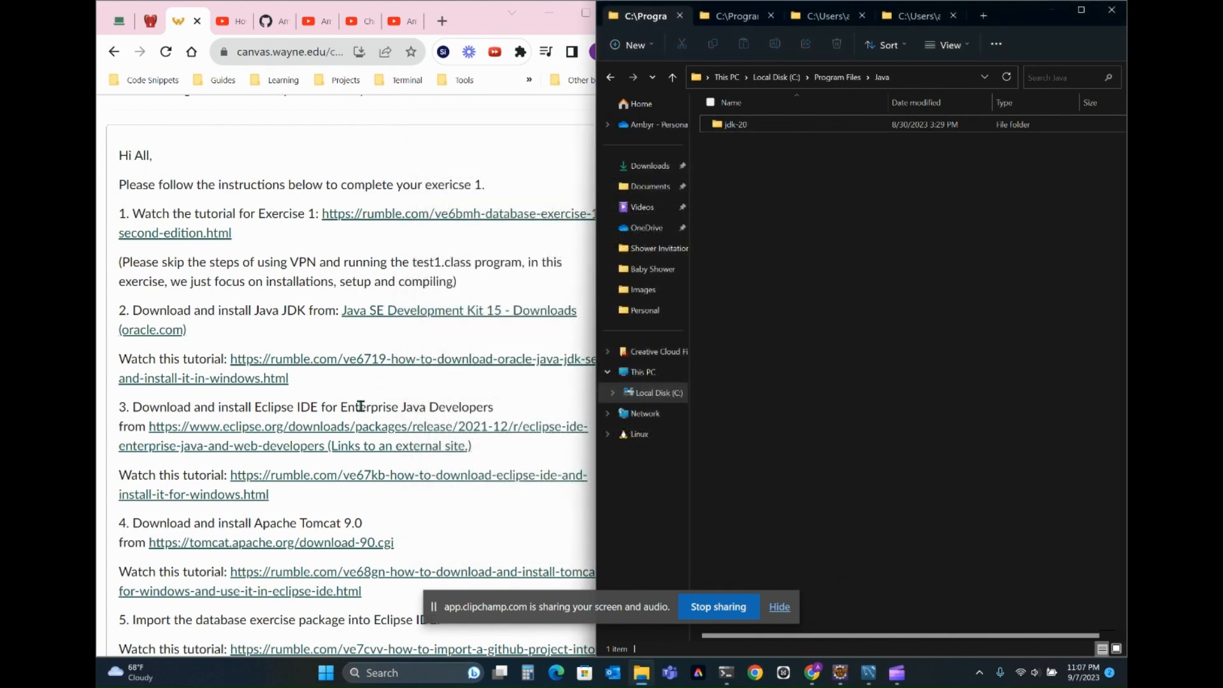
- Review the Eclipse and Tomcat installation instructions, with the Eclipse workspace brought up and widened beside them
scroll(360, 405, down, 2)
scroll(361, 406, down, 2)
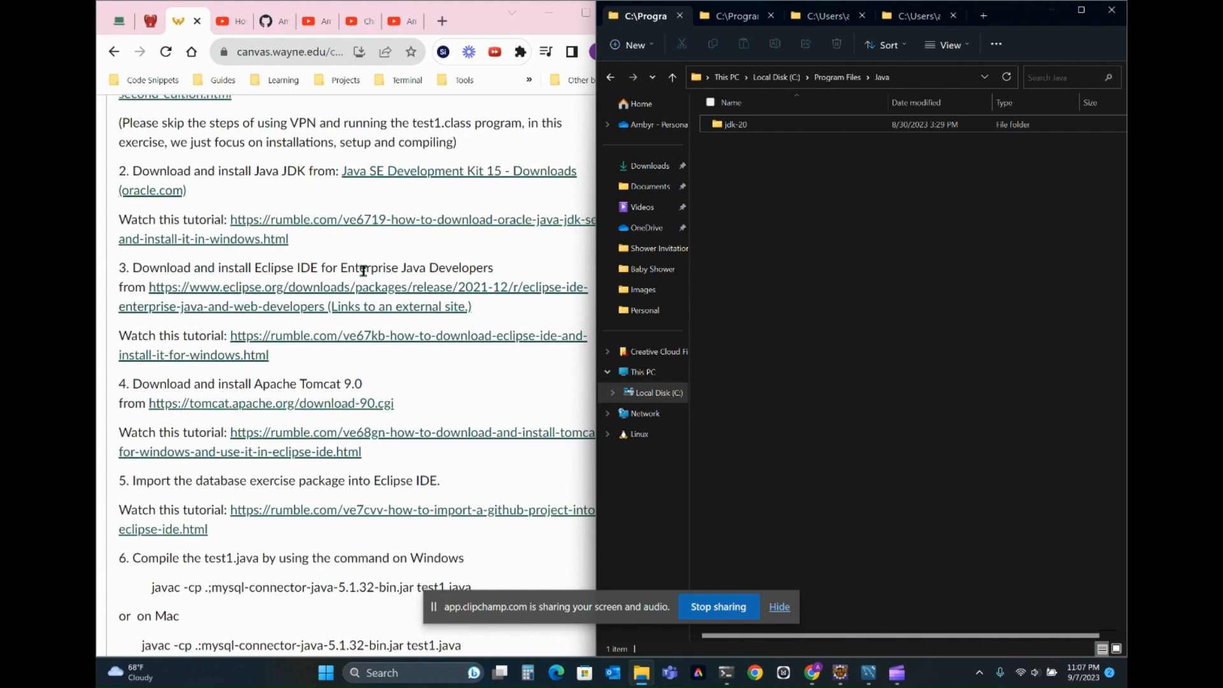
scroll(375, 349, down, 1)
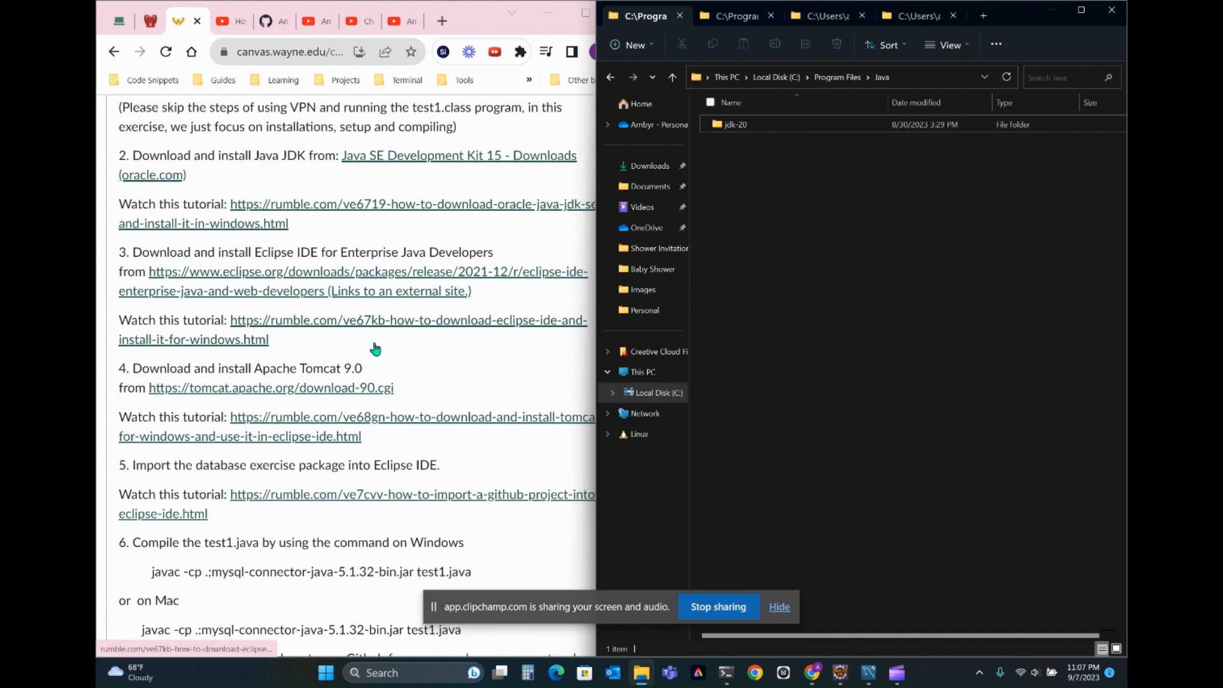
click(840, 673)
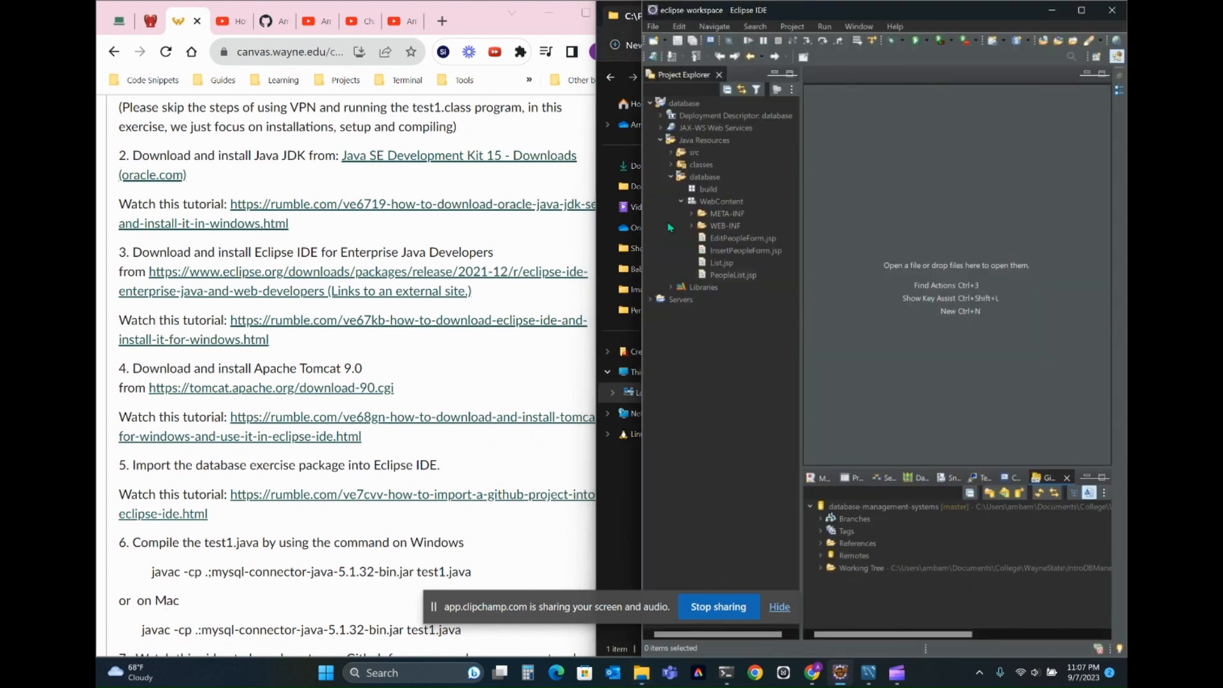
drag(638, 344, 468, 359)
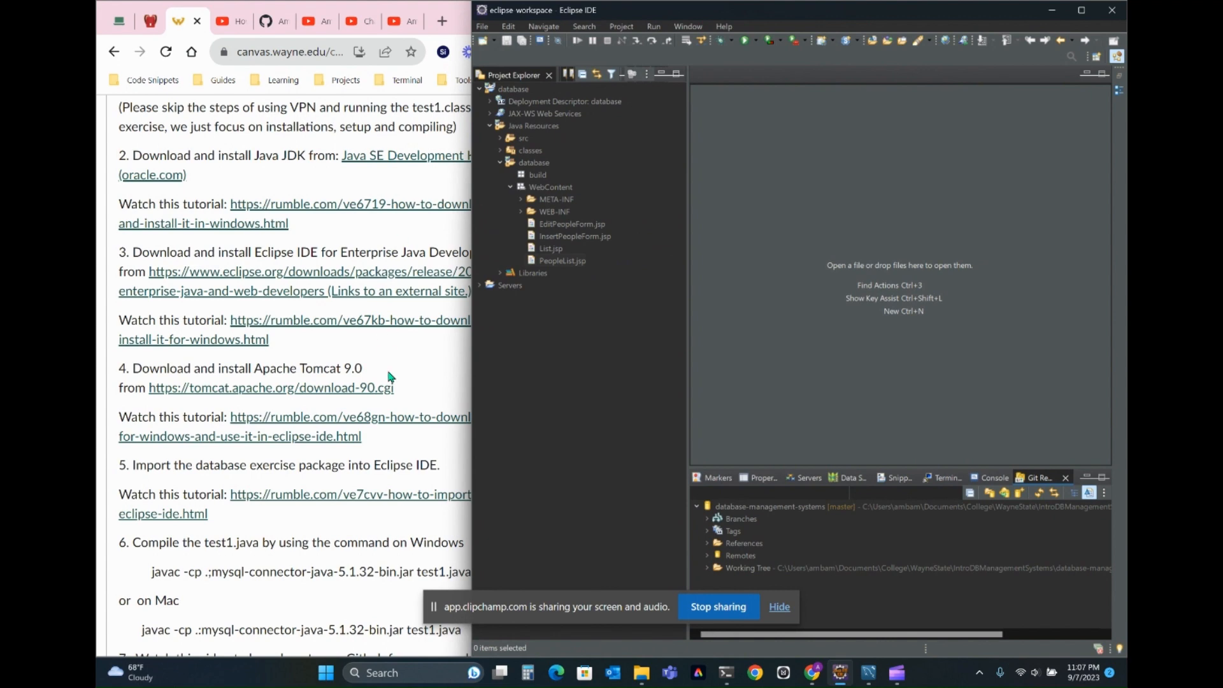
scroll(391, 371, down, 3)
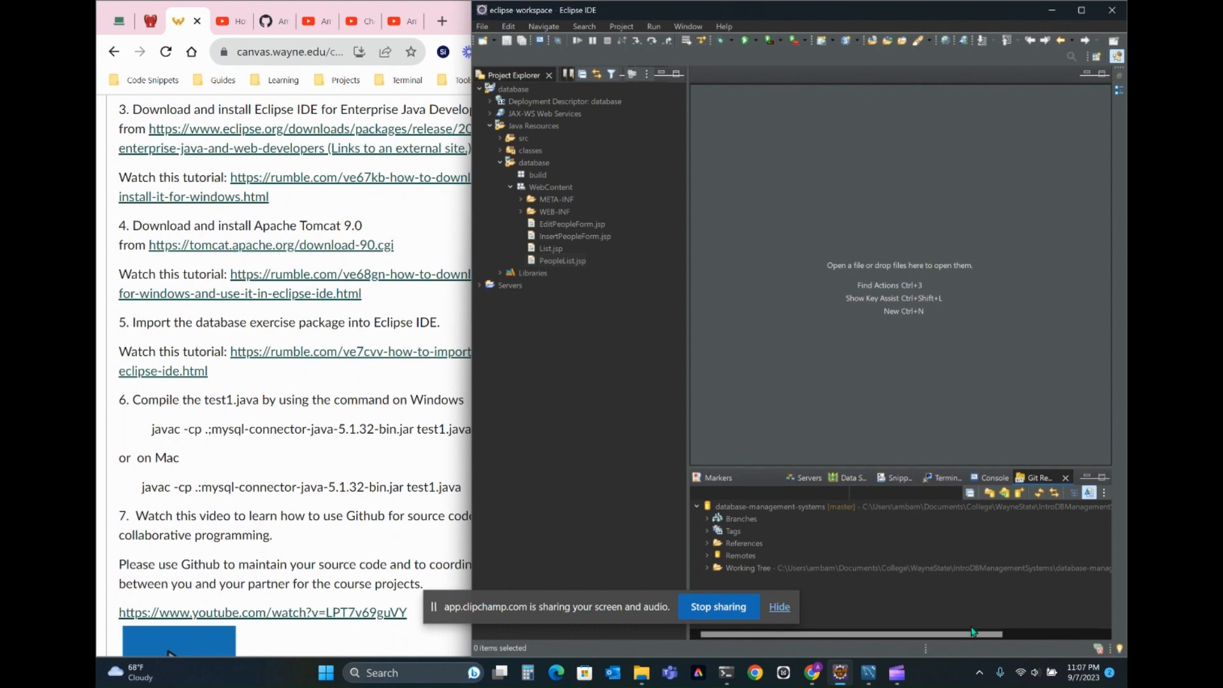
- Switch to Command Prompt and change to the bin folder inside apache-tomcat-9.0.80
click(726, 673)
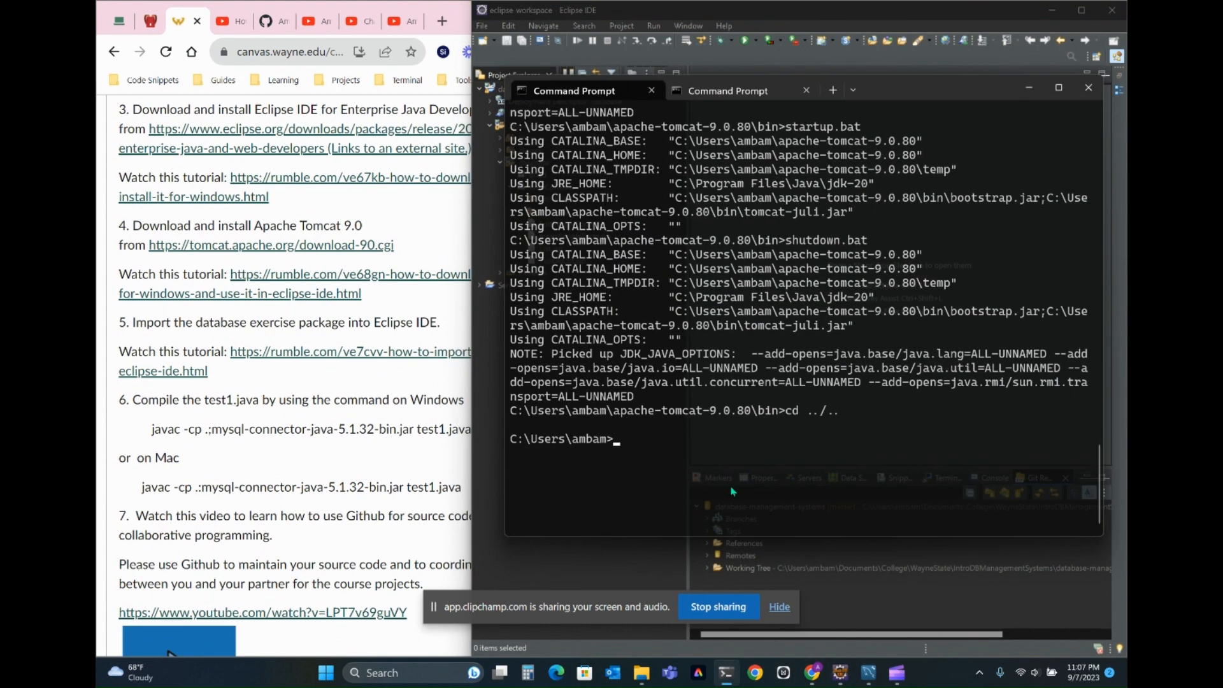
text(cd apache-tomcat-9.0.80)
key(Return)
text(cd bin)
key(Return)
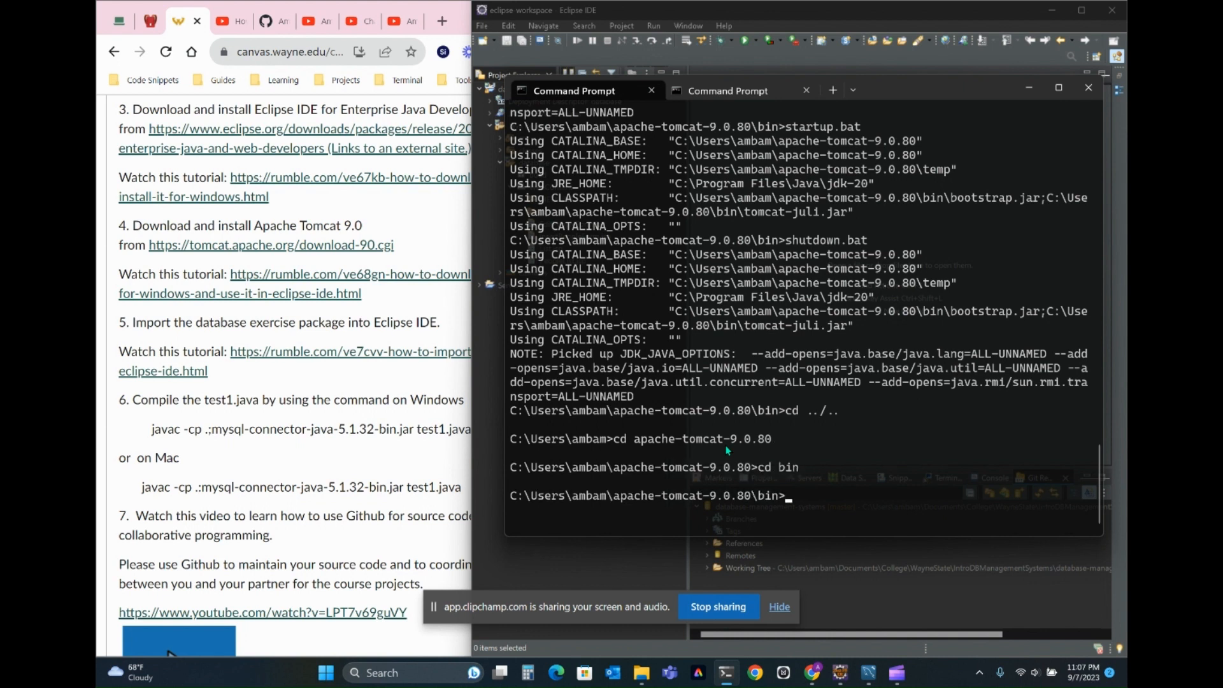
- Try to start the Tomcat server by running startup.bat
text(startup.bi)
text(t)
key(Return)
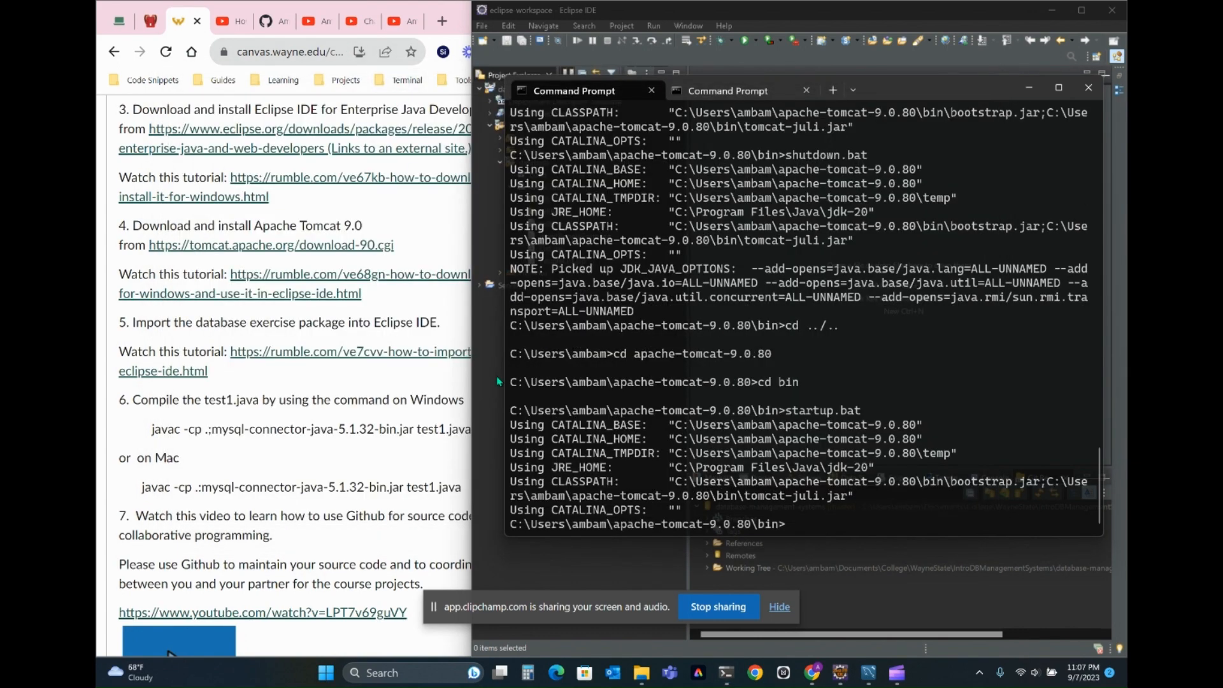
- Widen the browser window and open localhost:8080 in a new browser tab
mouse_move(727, 674)
drag(467, 145, 641, 146)
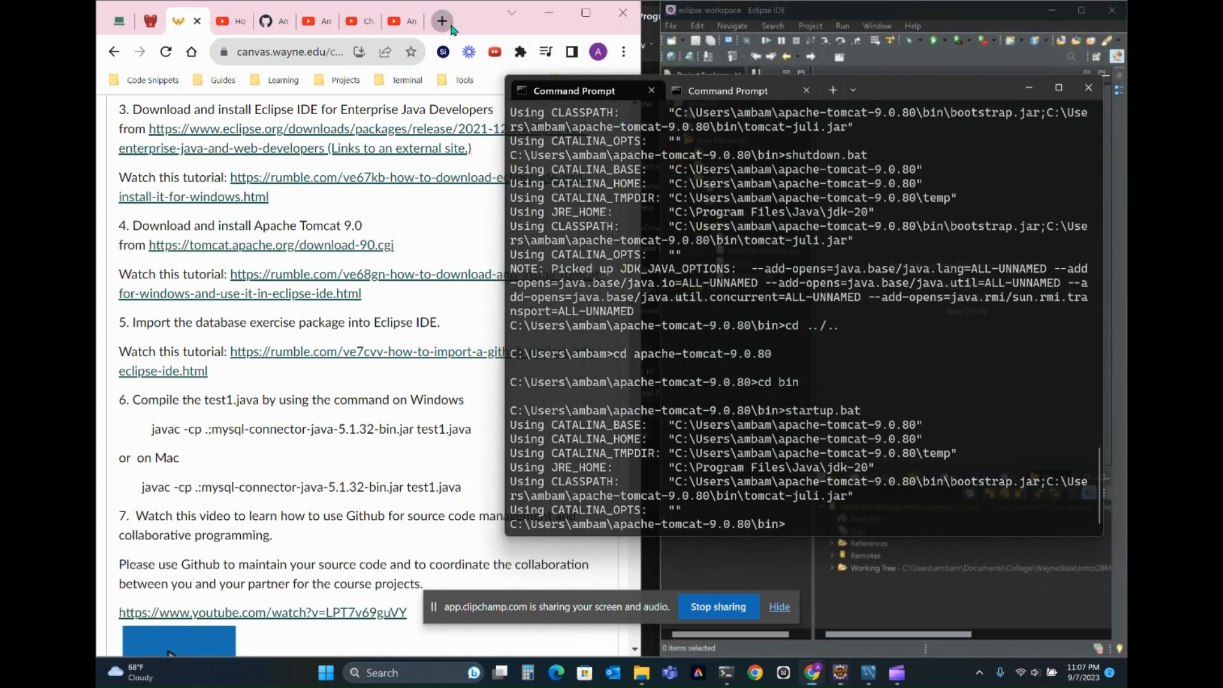
click(451, 27)
text(loca)
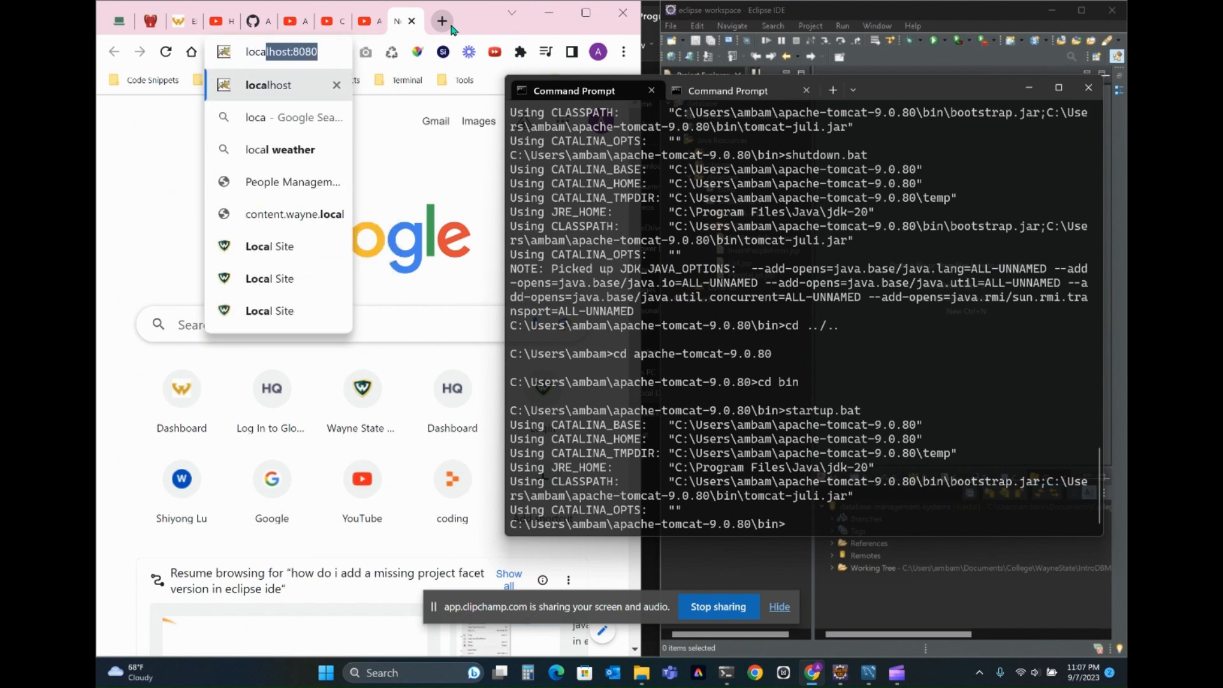
key(Return)
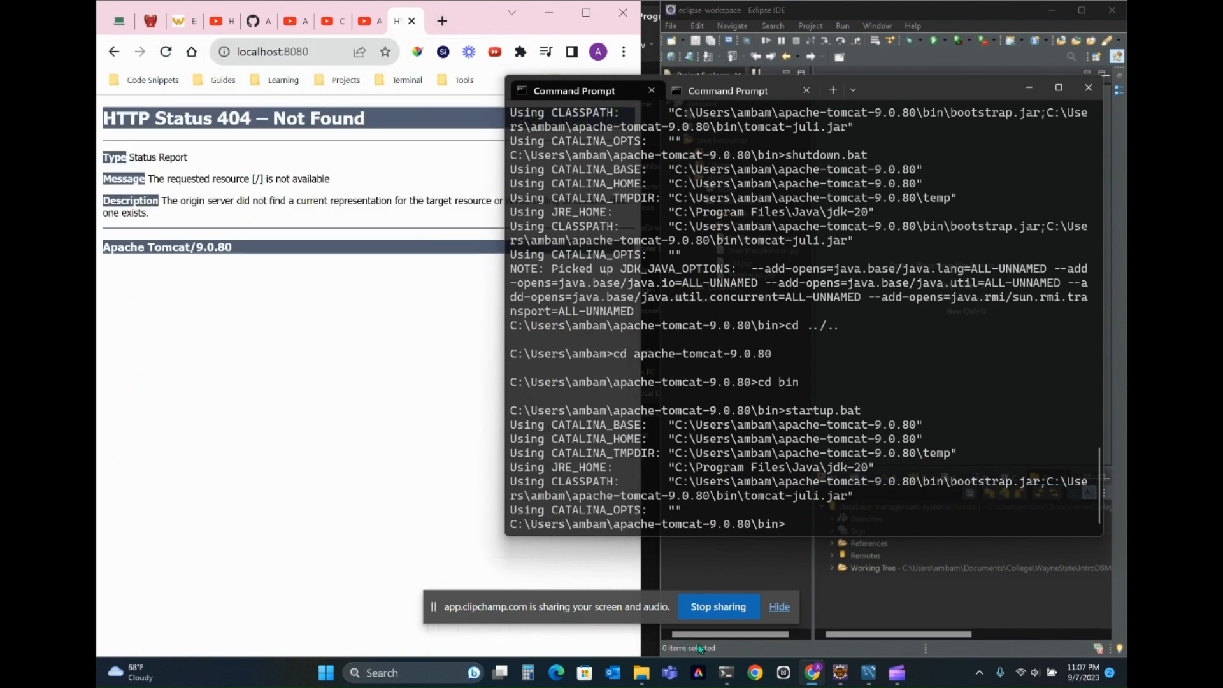
- Move the terminal out of the way, switch to a maximized Eclipse and stop its Tomcat v9.0 server at localhost
click(726, 679)
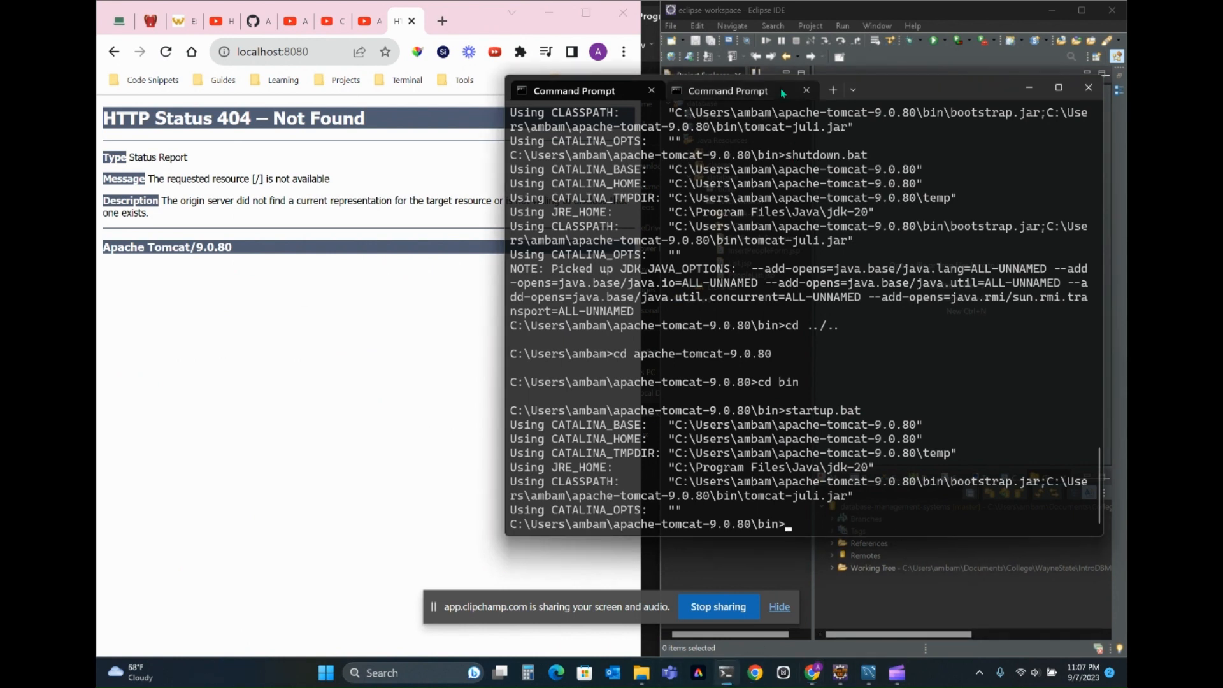
drag(879, 99, 487, 106)
click(731, 103)
click(578, 93)
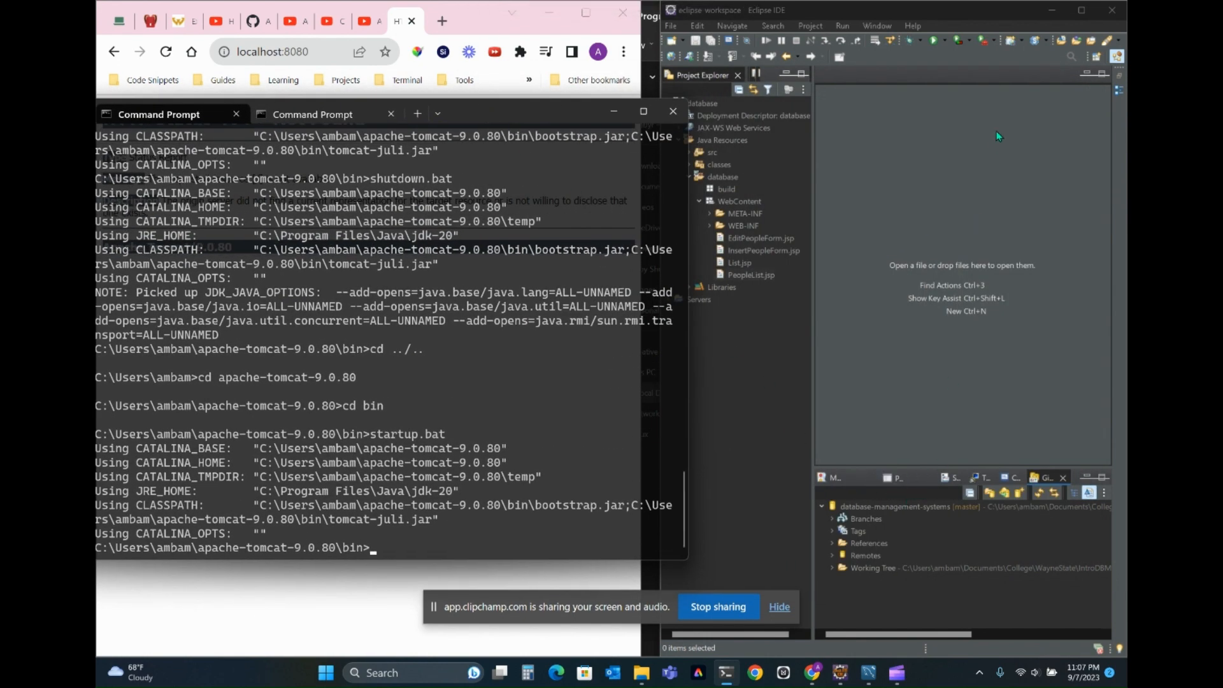
click(1081, 10)
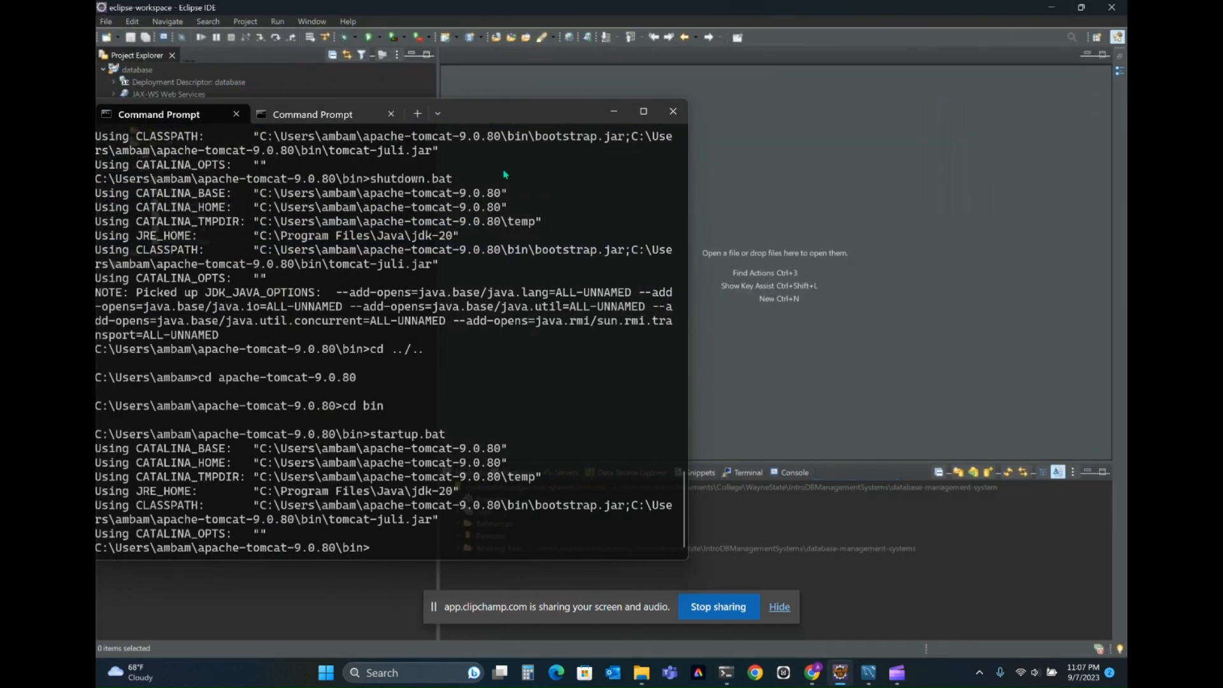
click(612, 110)
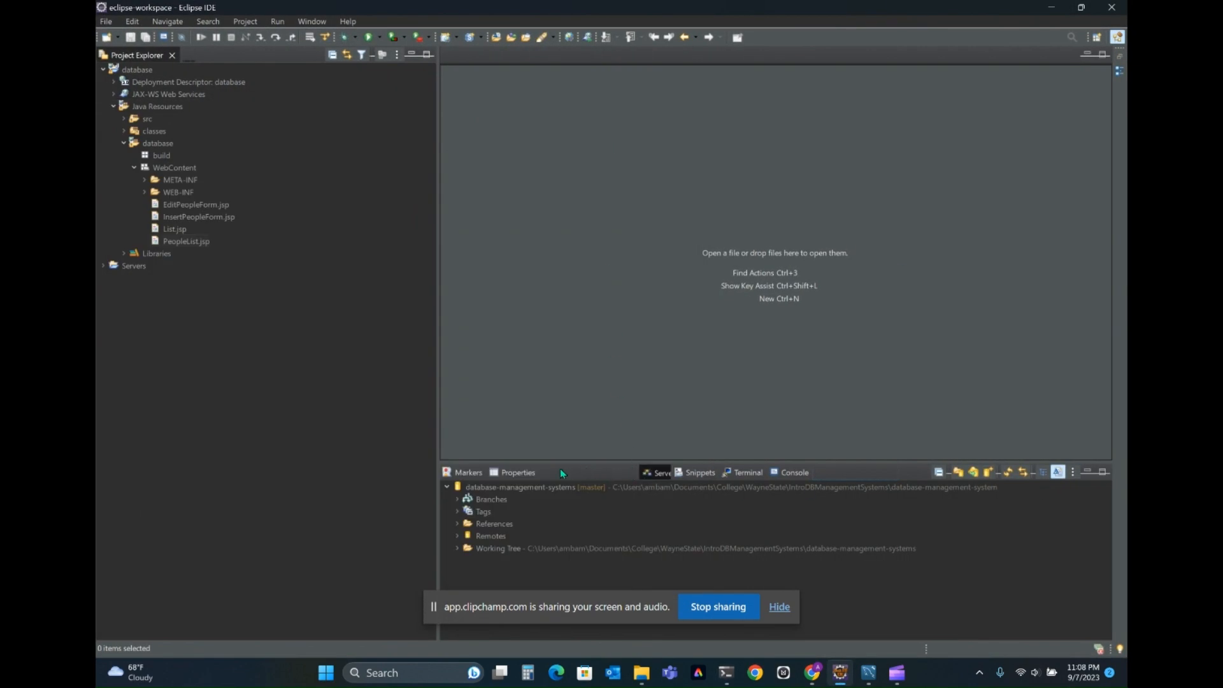
click(562, 472)
right_click(563, 488)
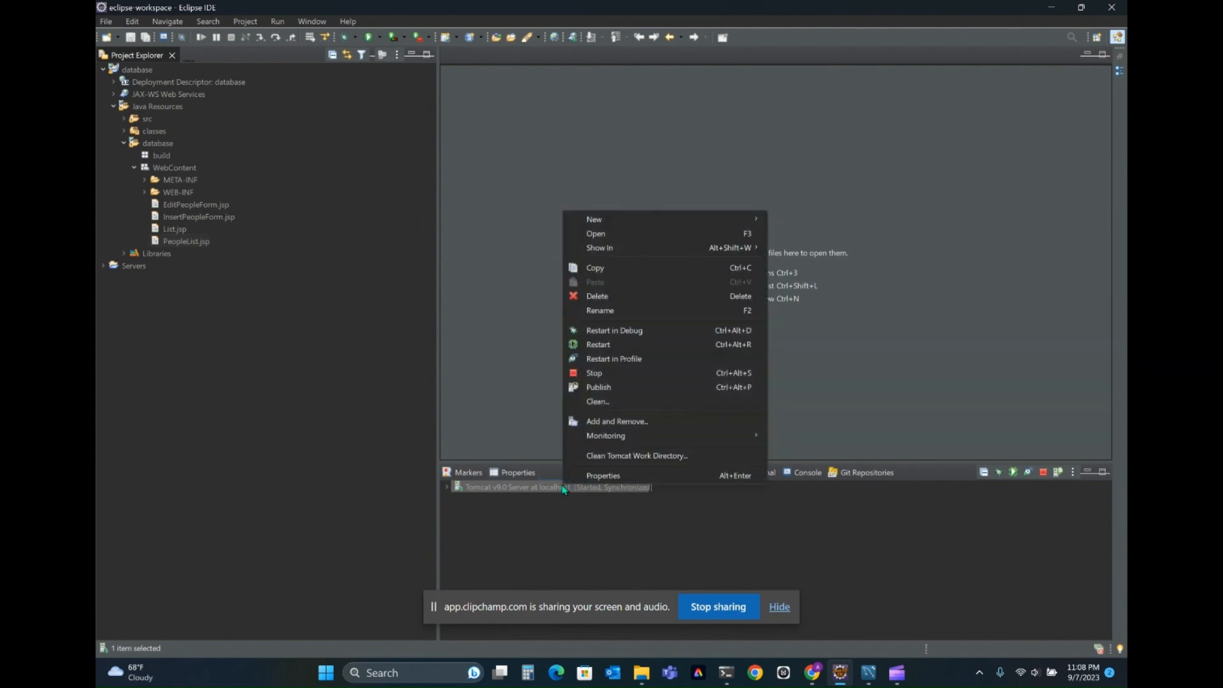
click(637, 372)
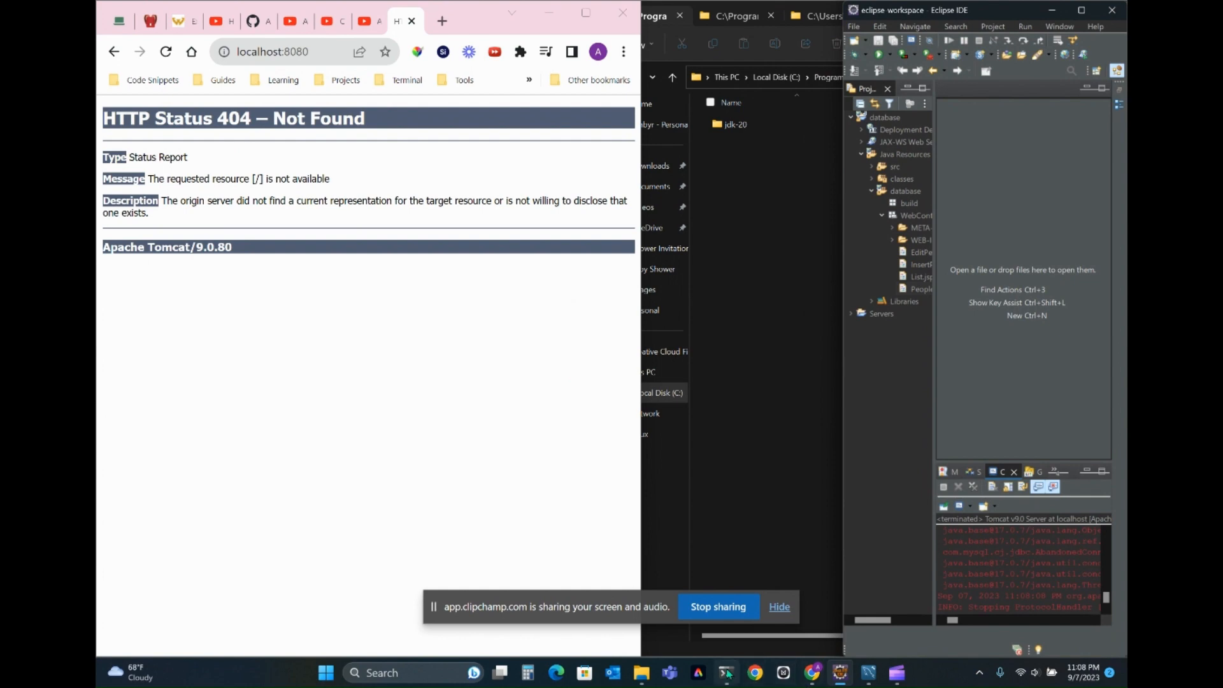
- Return to Command Prompt and run startup.bat again from the Tomcat bin folder
click(727, 673)
drag(481, 111, 773, 53)
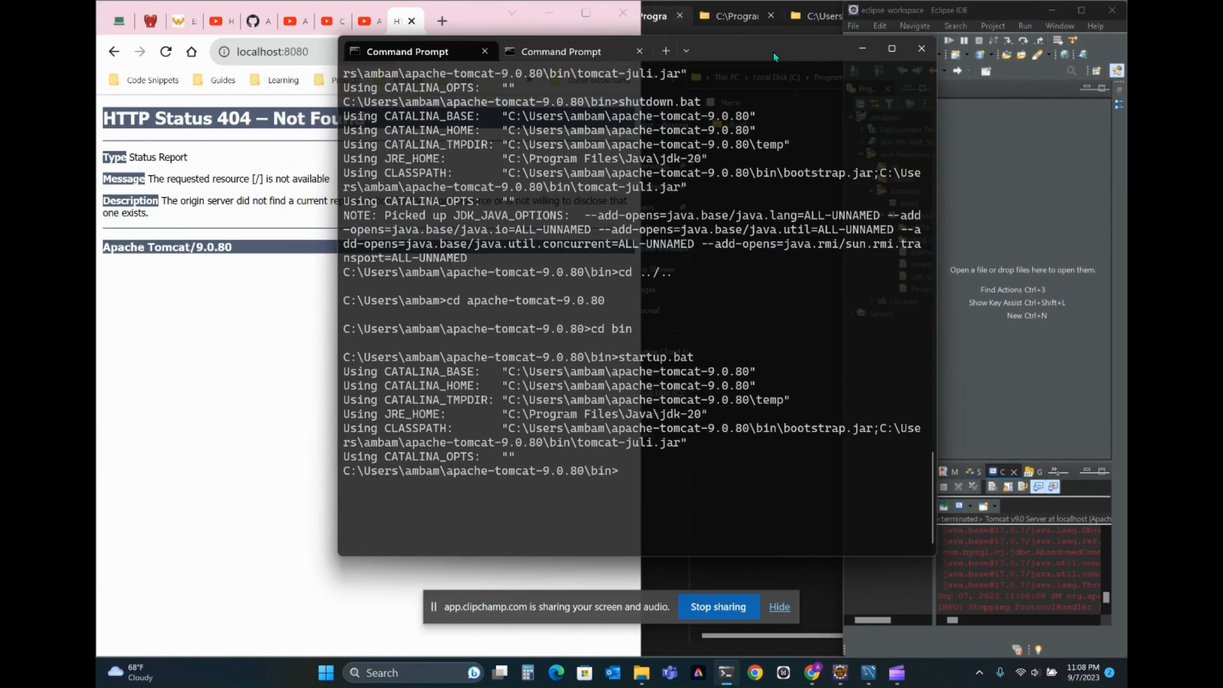
text(start)
key(Tab)
key(Return)
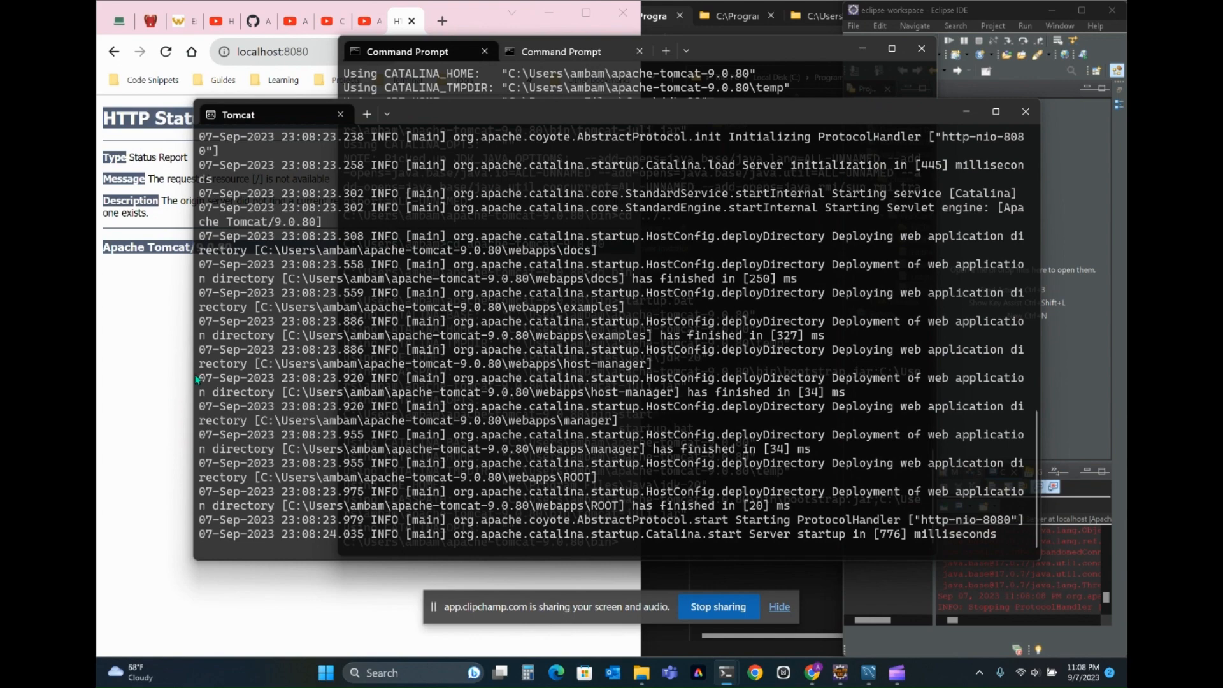
- Reload localhost:8080 in the browser and minimize both the Tomcat and Command Prompt windows
drag(193, 373, 420, 372)
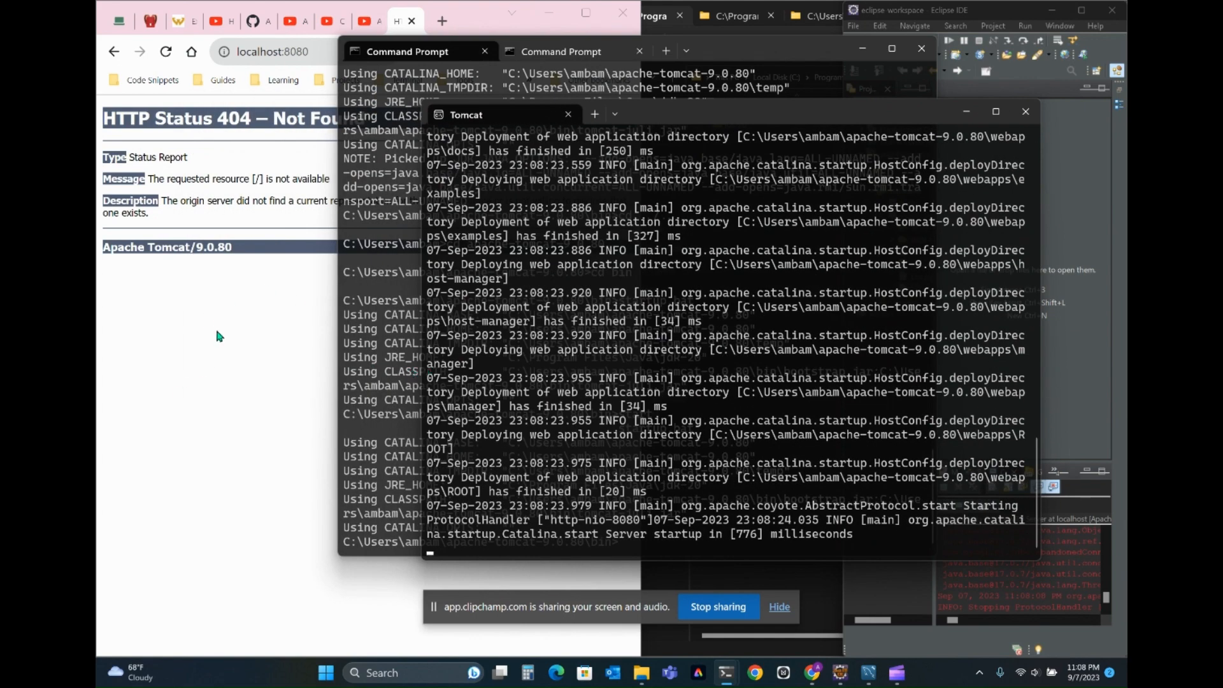
click(319, 54)
key(Return)
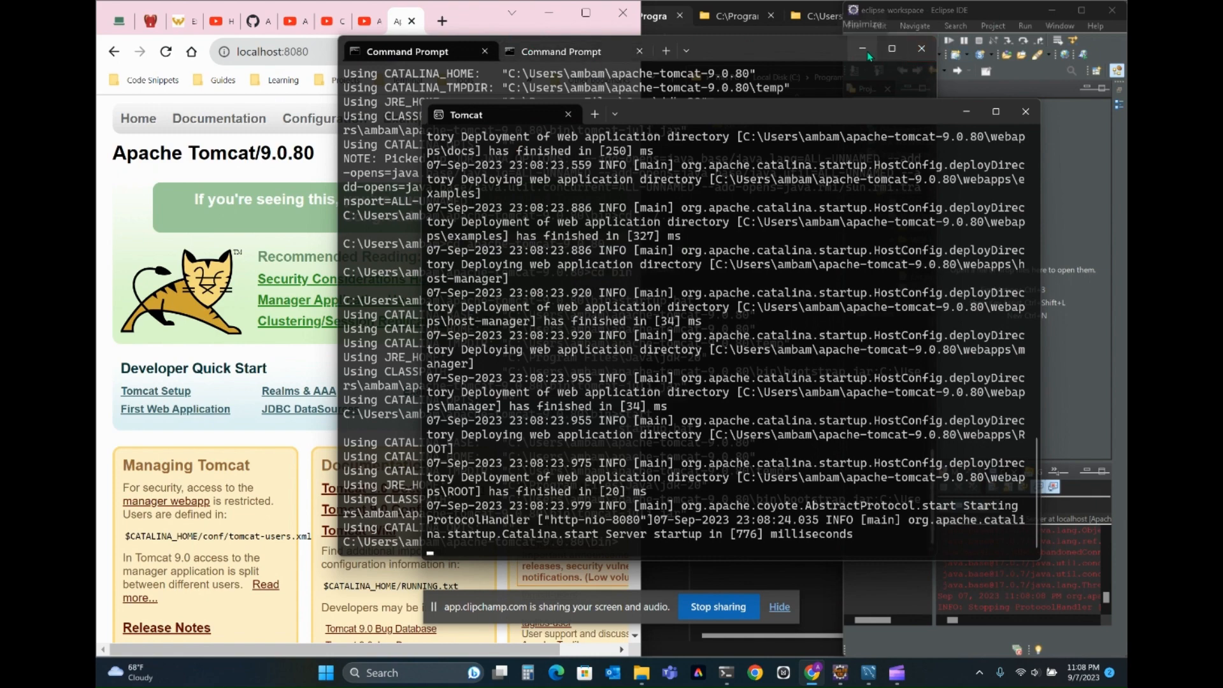
click(963, 112)
click(863, 49)
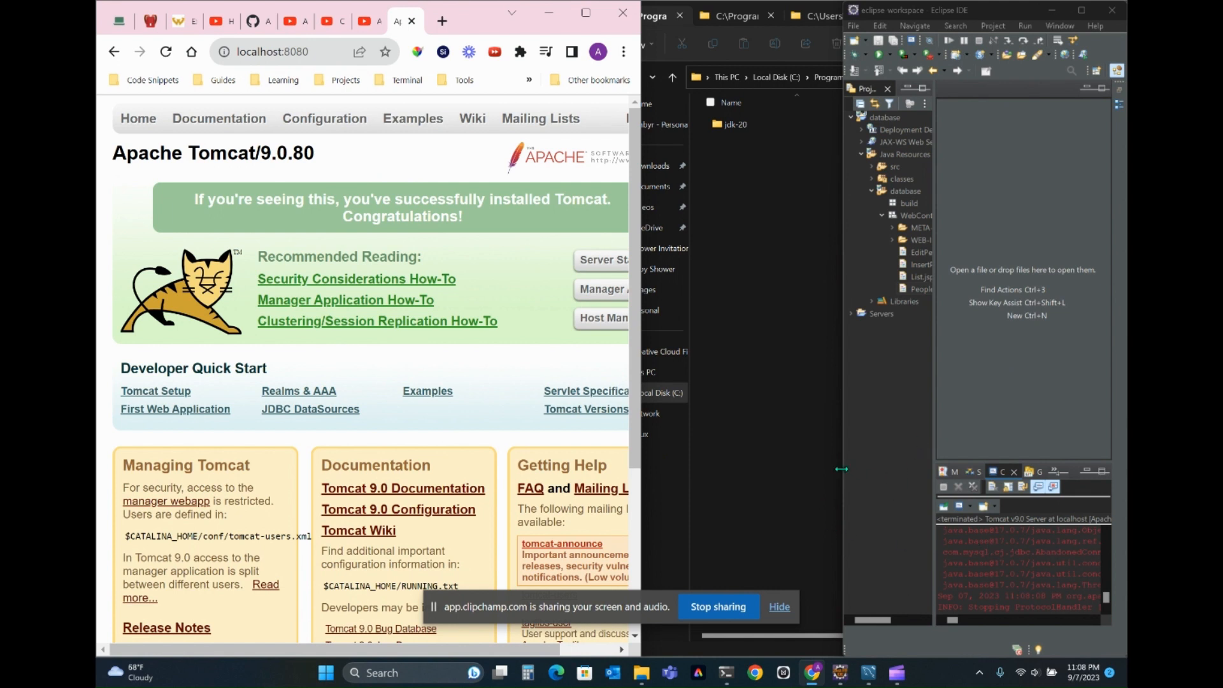
- Widen Eclipse and review the package import and test1.java compile instructions on the Canvas exercise page
drag(841, 469, 631, 493)
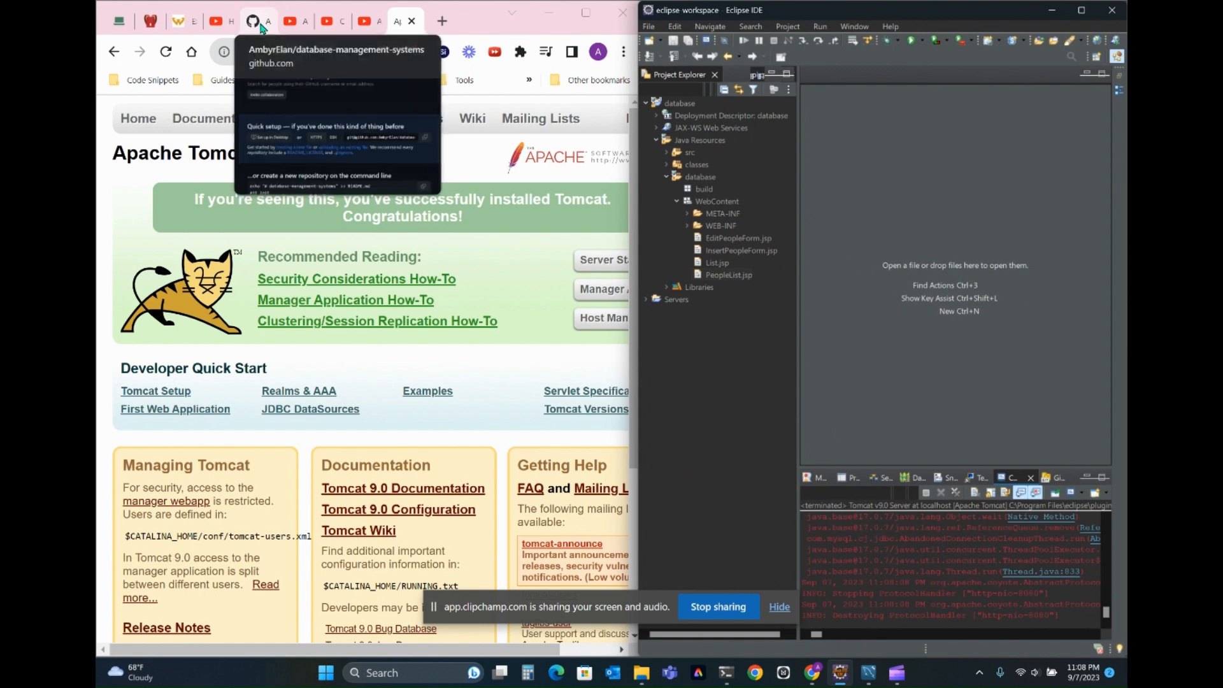
click(177, 21)
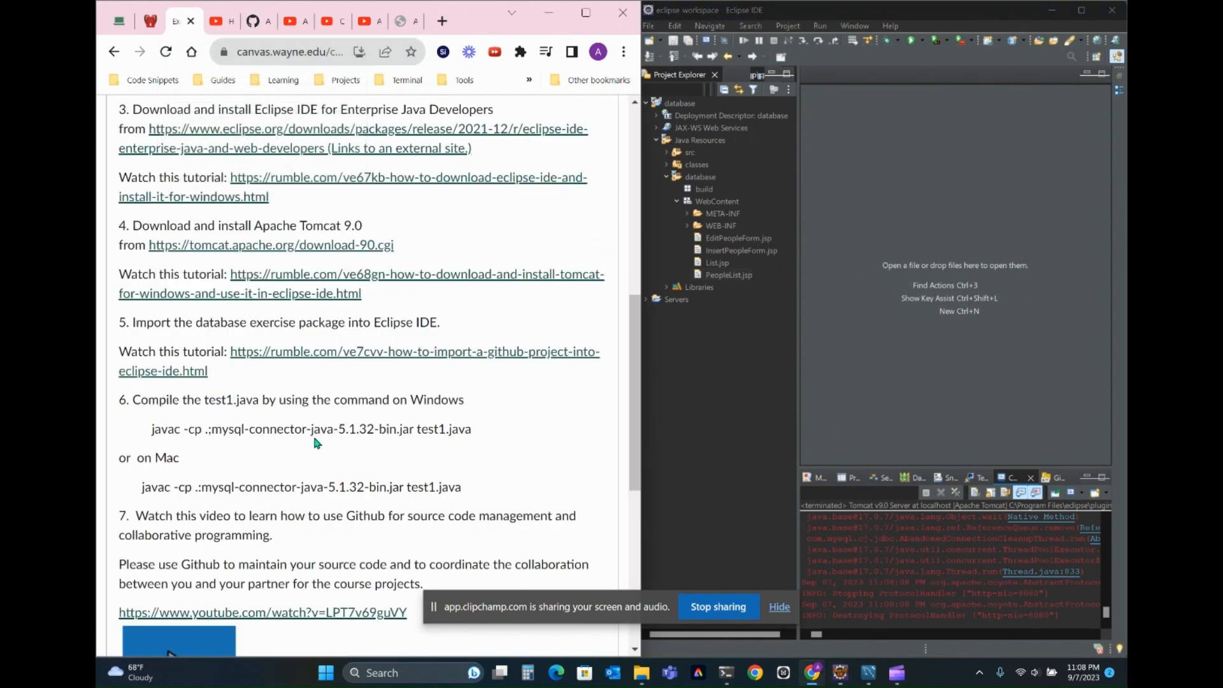
scroll(317, 442, down, 1)
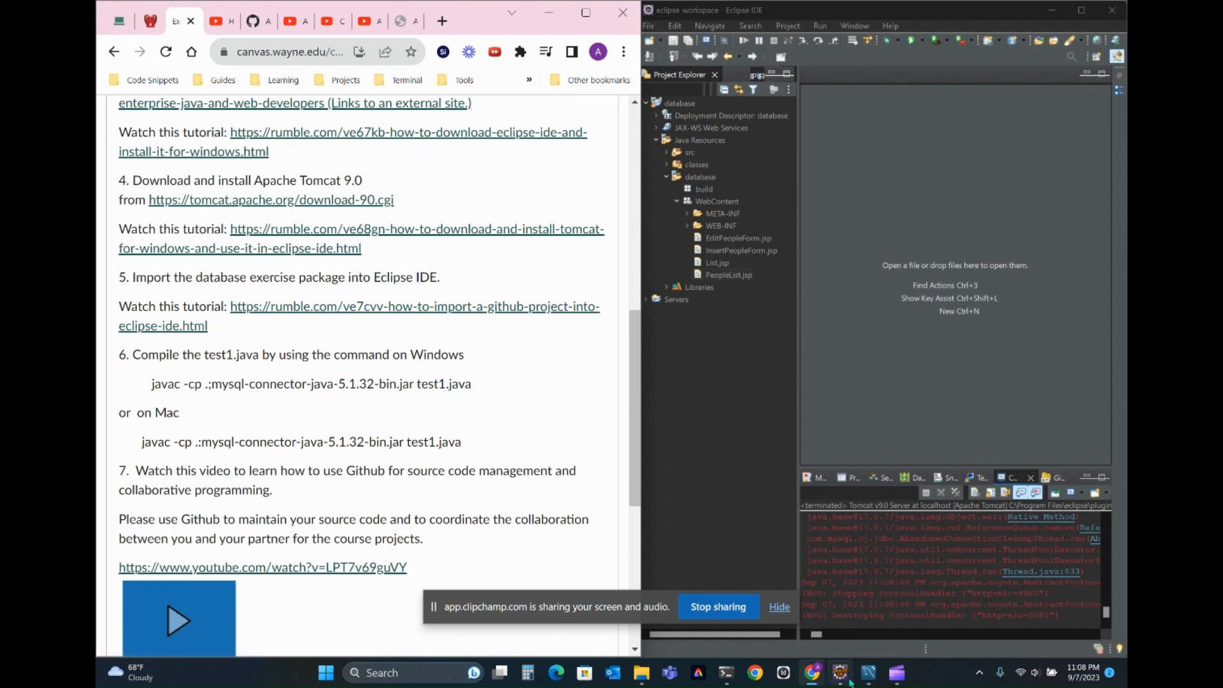
mouse_move(847, 683)
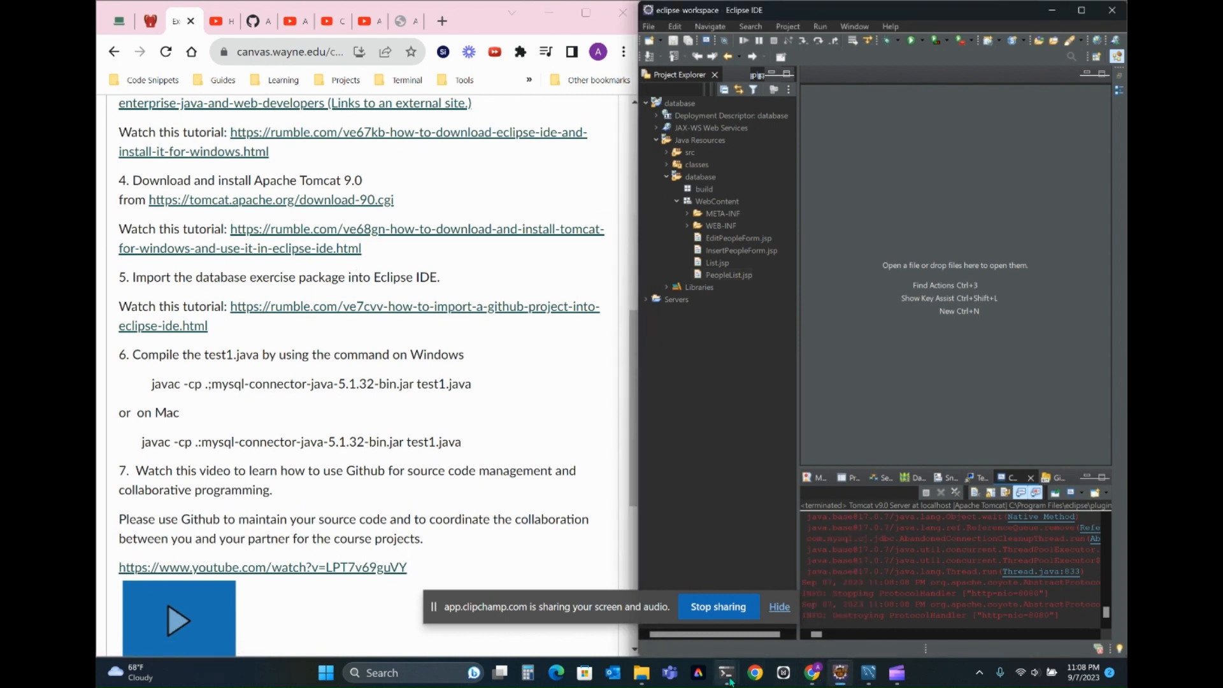
- Switch to Command Prompt and shut down the Tomcat server by running shutdown.bat
mouse_move(731, 681)
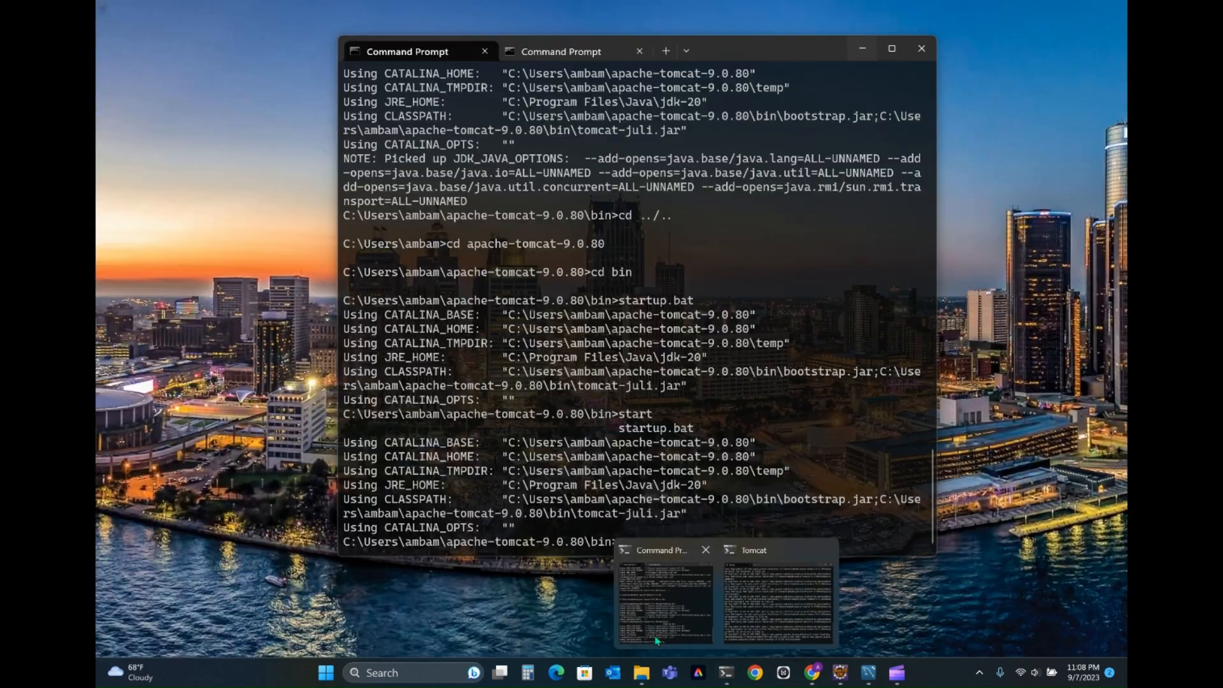
click(665, 599)
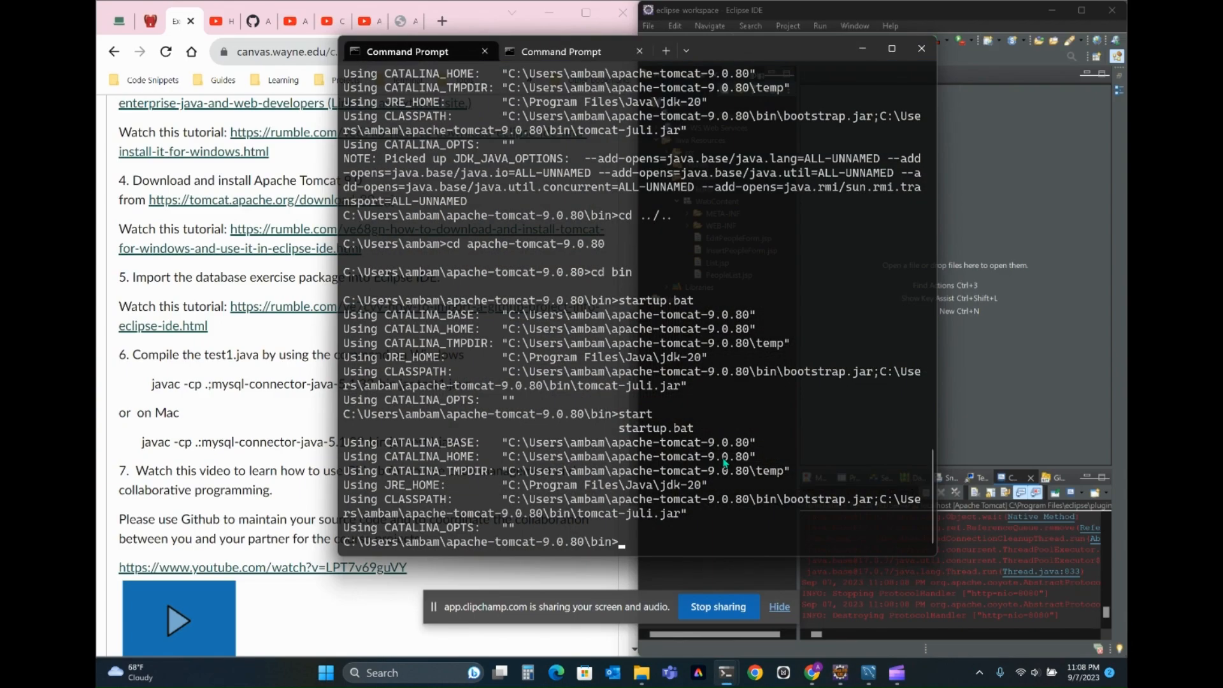
text(shutdown.bat)
key(Return)
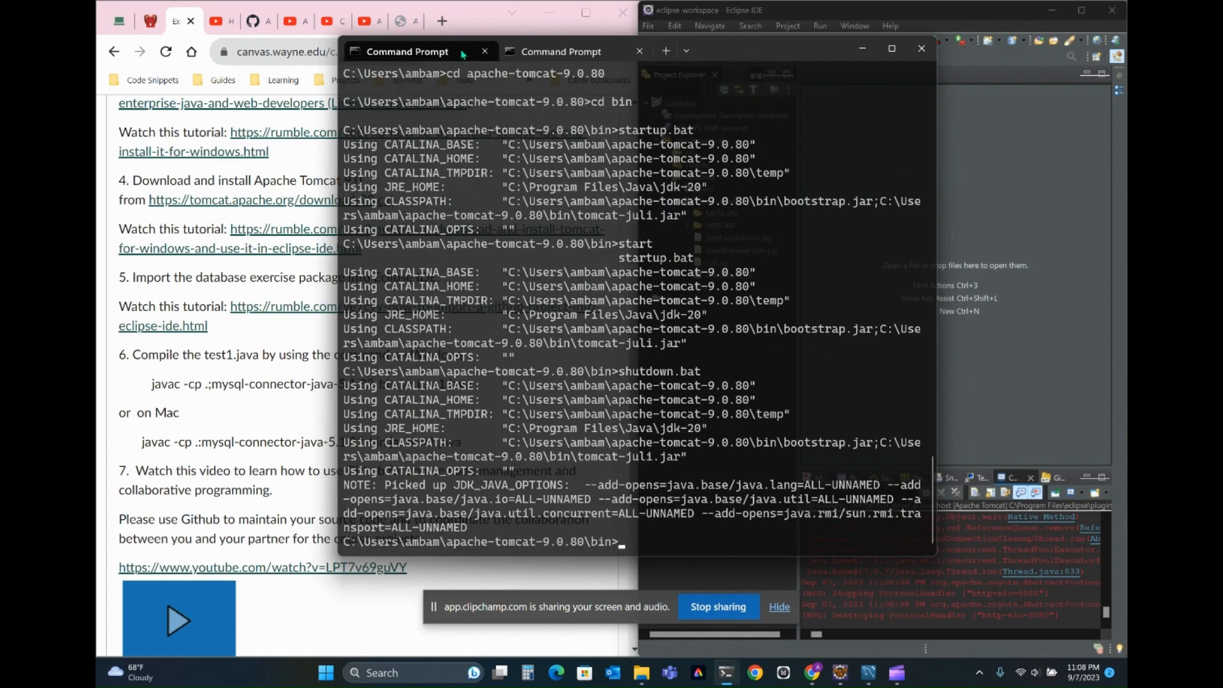
mouse_move(484, 20)
mouse_down()
mouse_move(367, 40)
mouse_move(473, 19)
mouse_up()
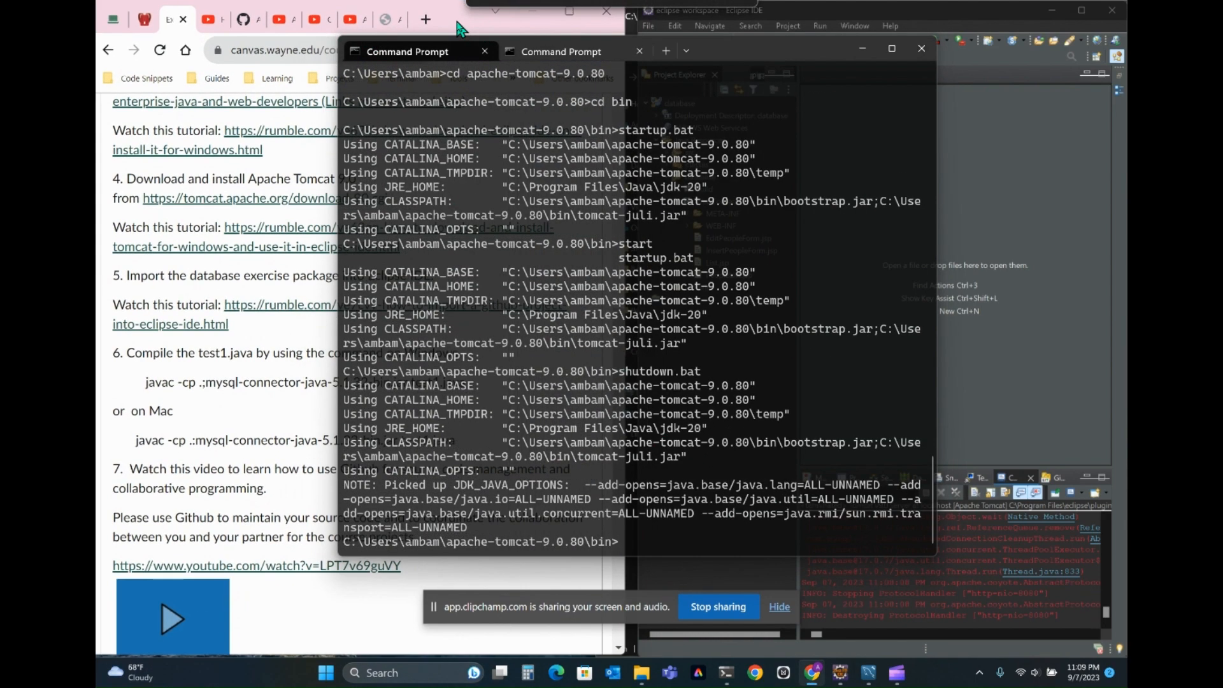
- Minimize Command Prompt and reload localhost:8080 in the browser to check that the Tomcat server is down
drag(849, 50, 858, 51)
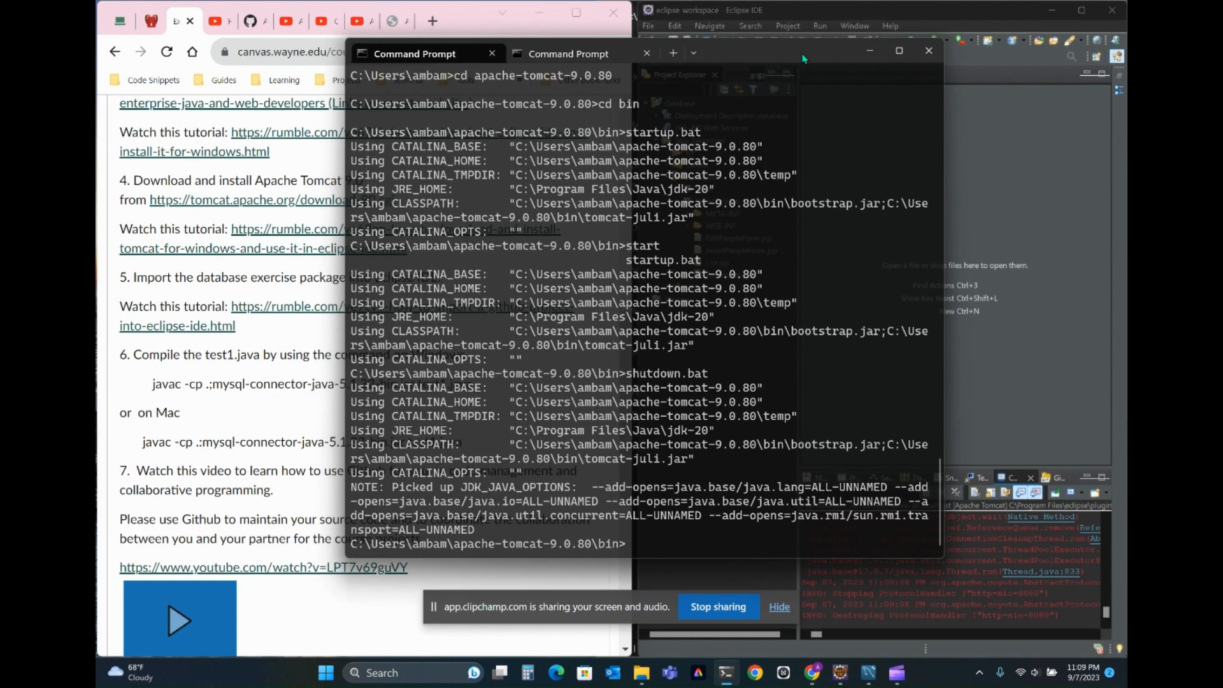
click(870, 50)
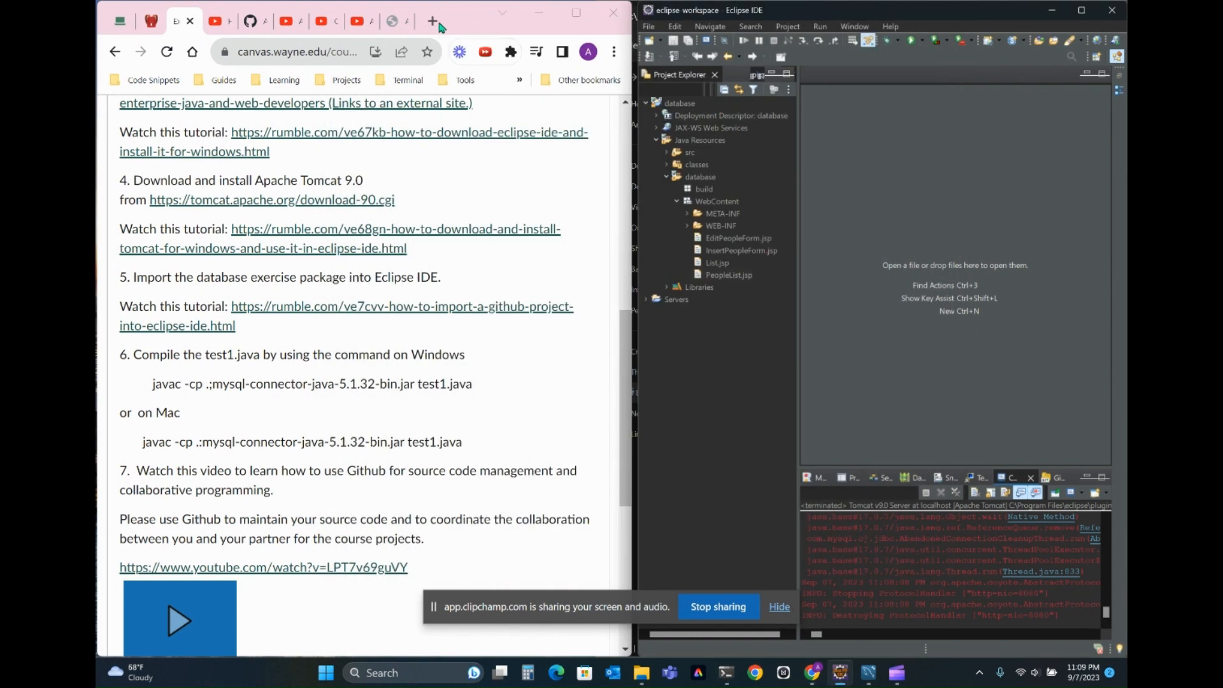
click(403, 24)
click(347, 58)
key(Return)
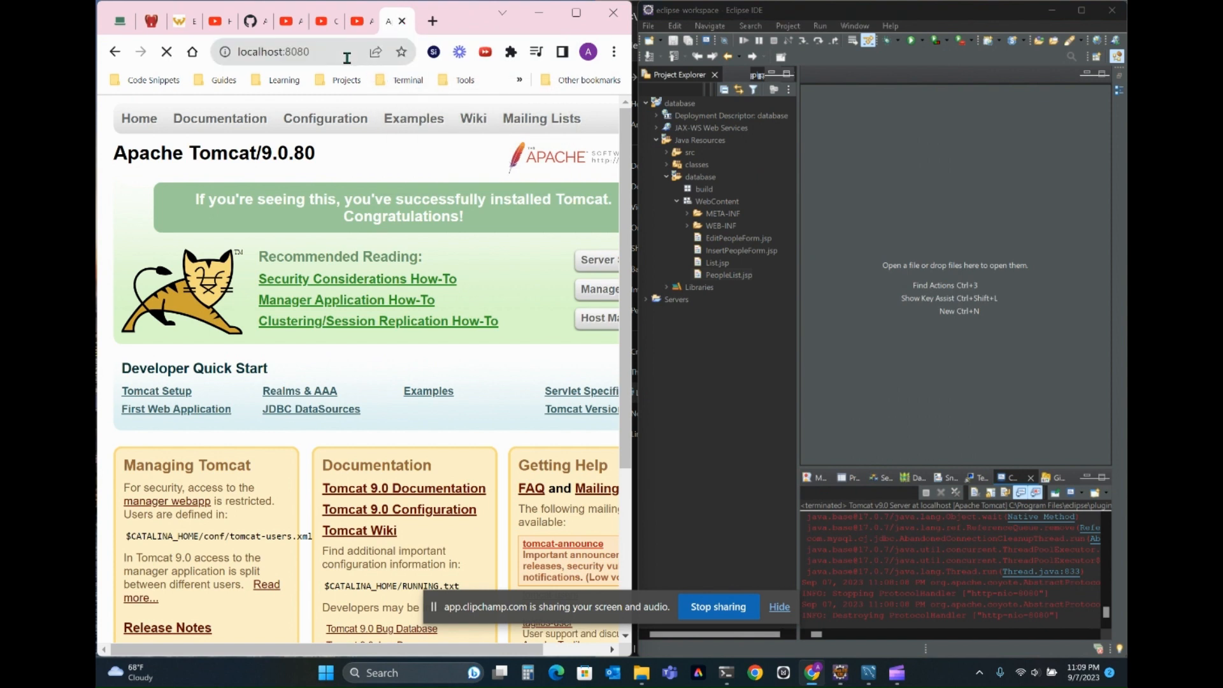
click(343, 58)
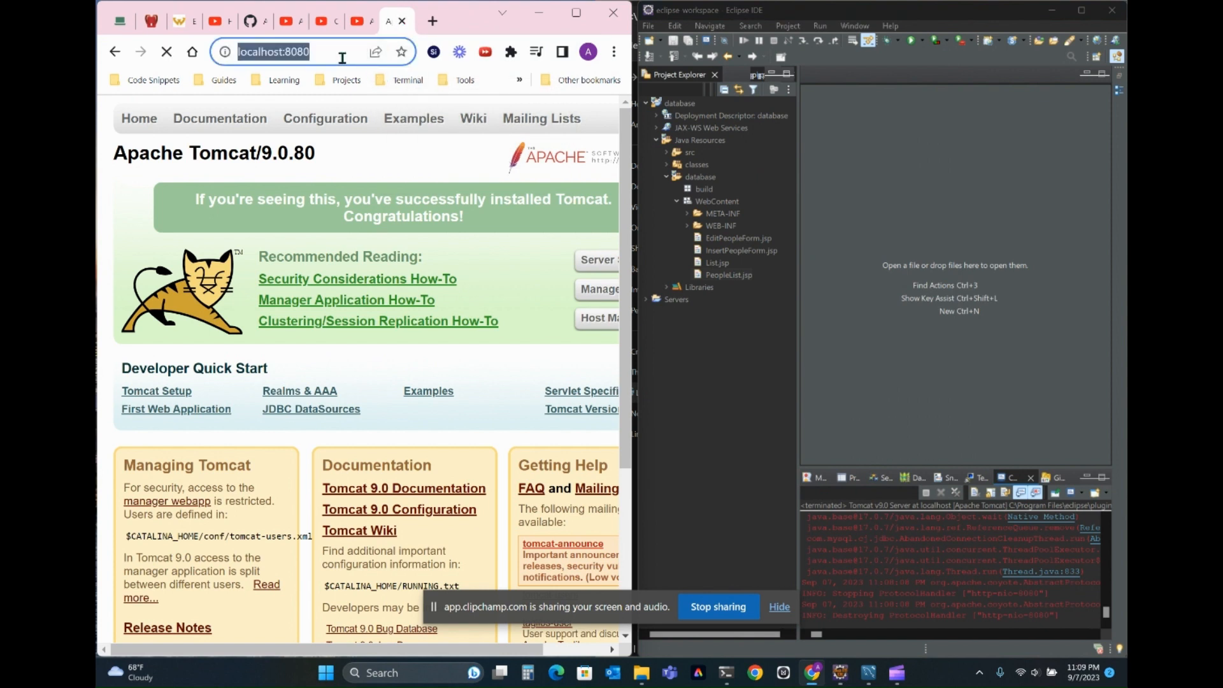
key(Return)
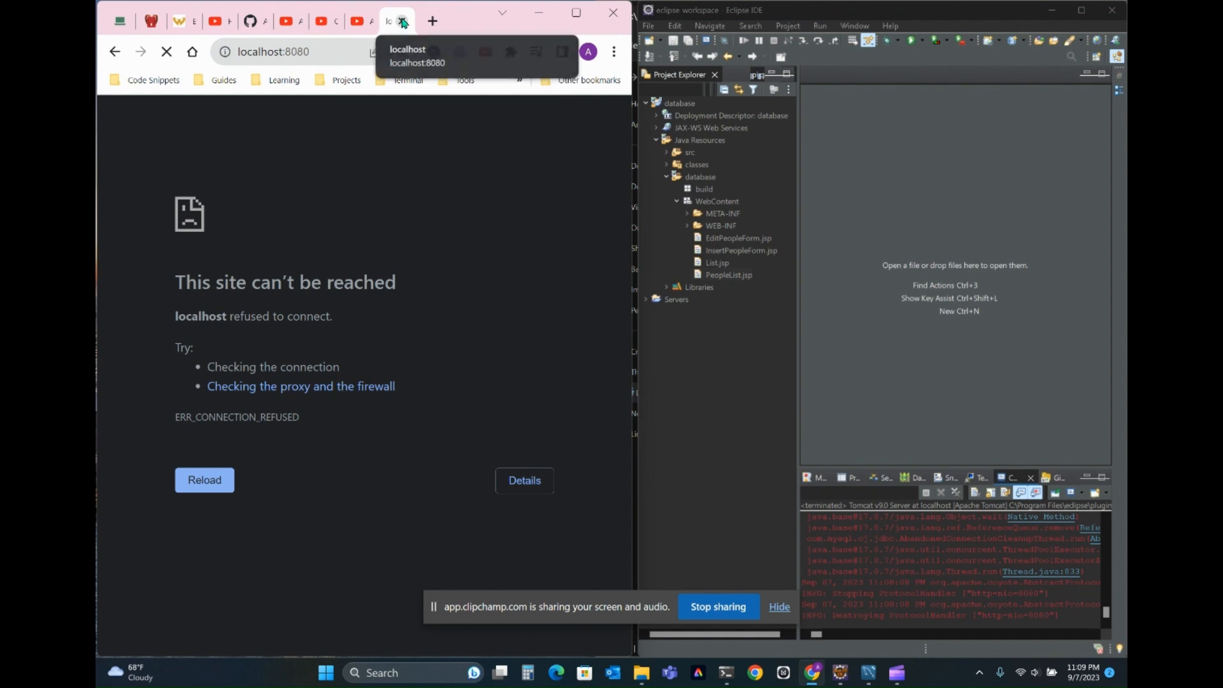
- Return to the Canvas exercise page and start a Projects from Folder or Archive import in Eclipse
click(180, 24)
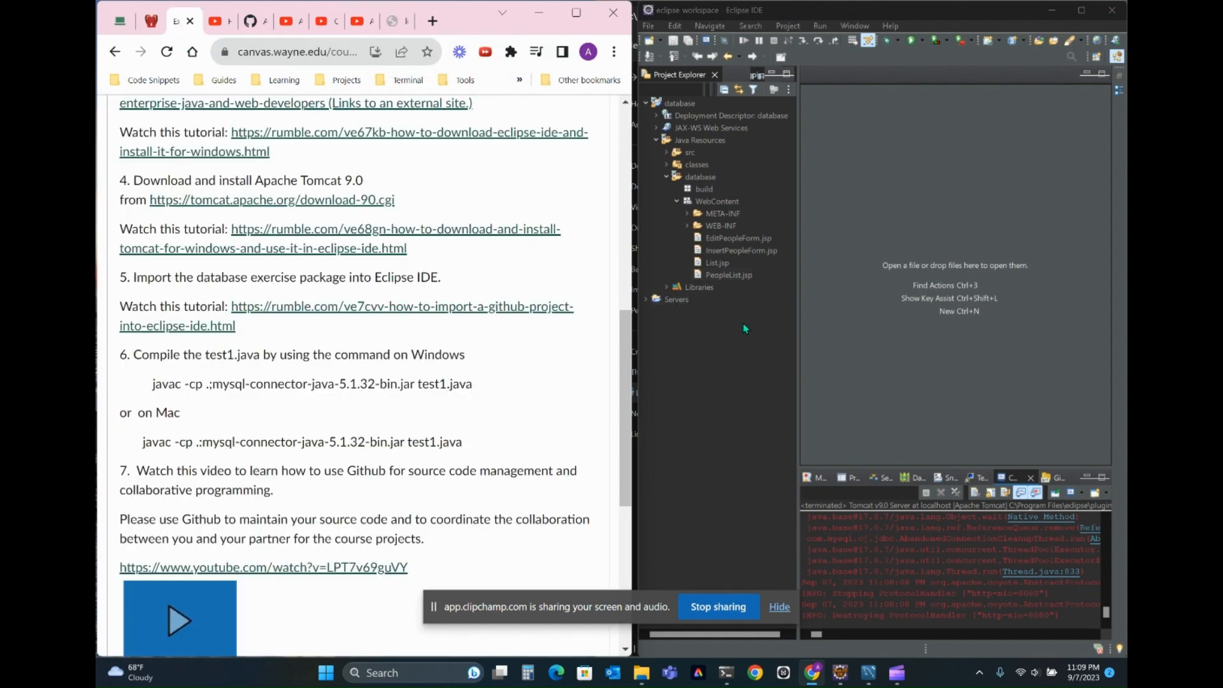
click(672, 301)
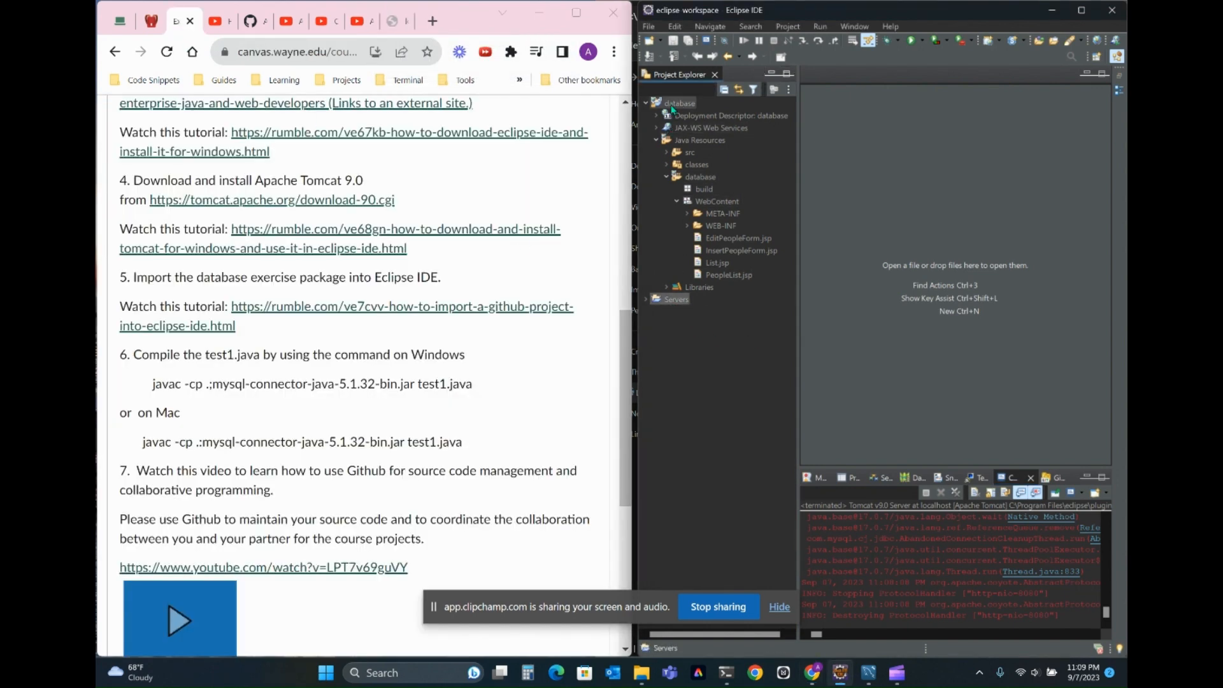
click(649, 28)
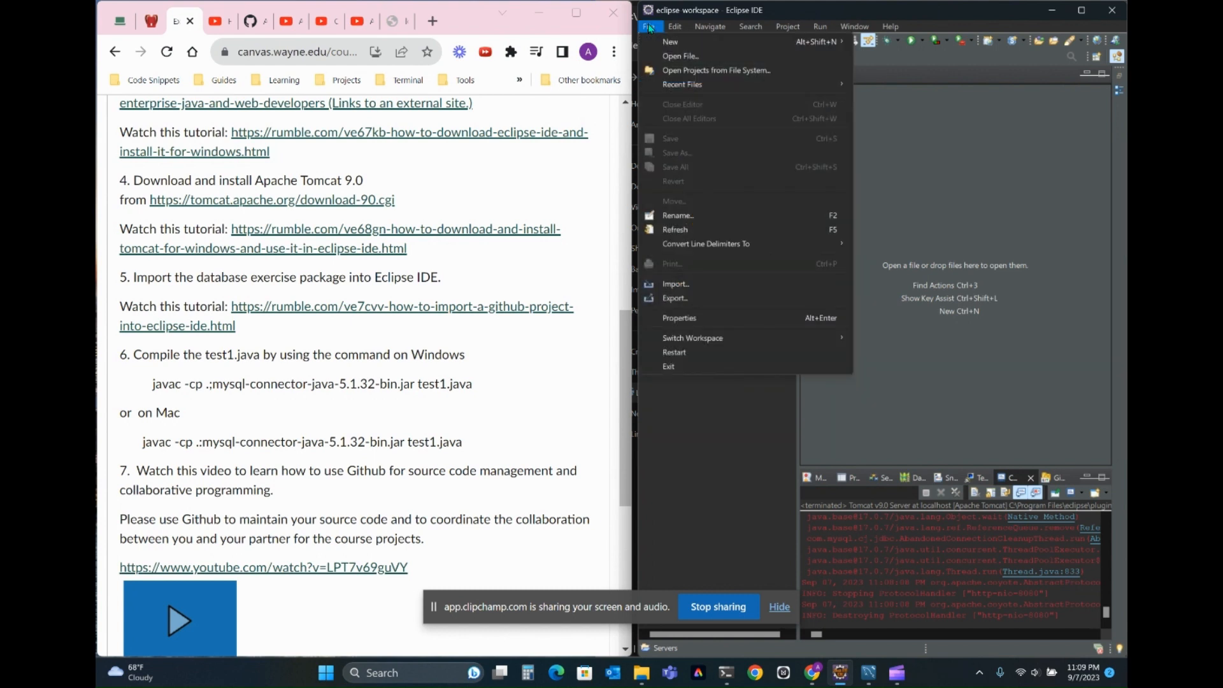
click(698, 286)
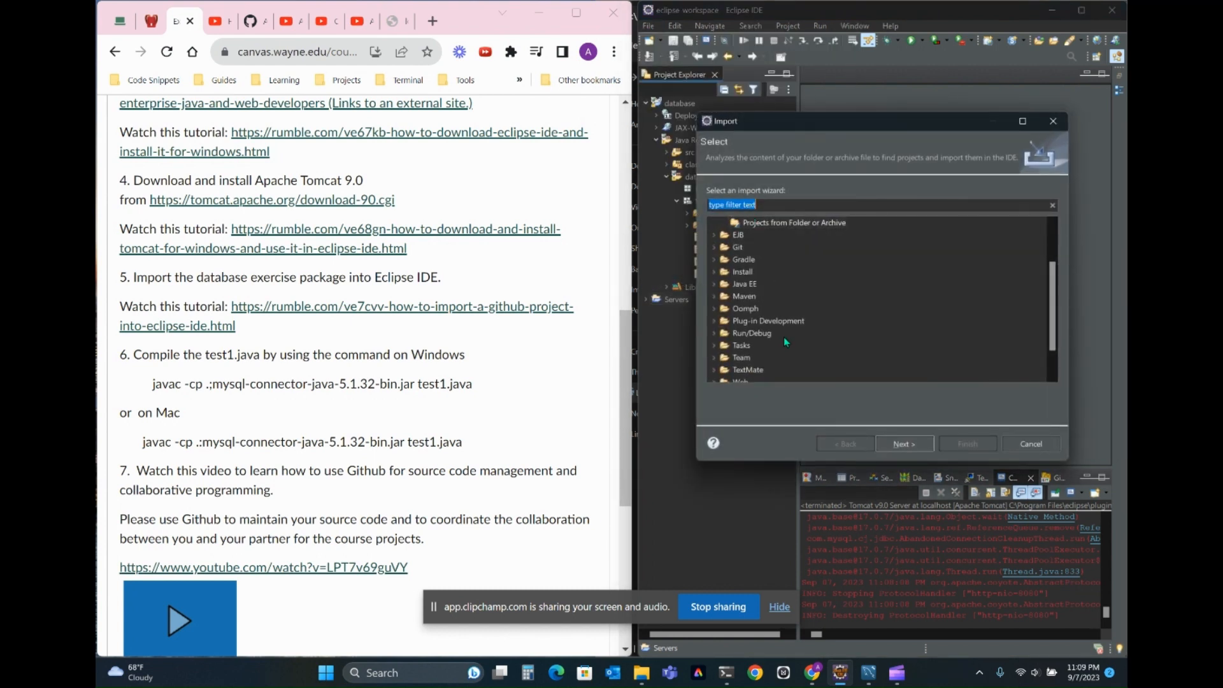
scroll(785, 341, up, 1)
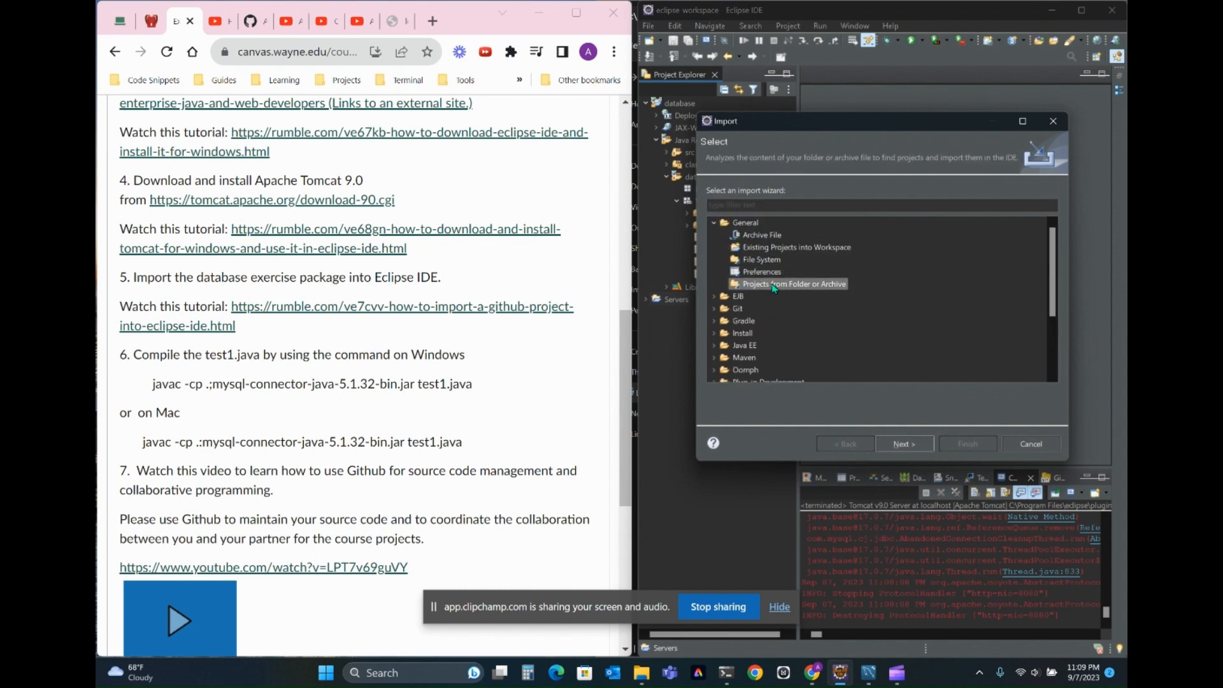
click(918, 444)
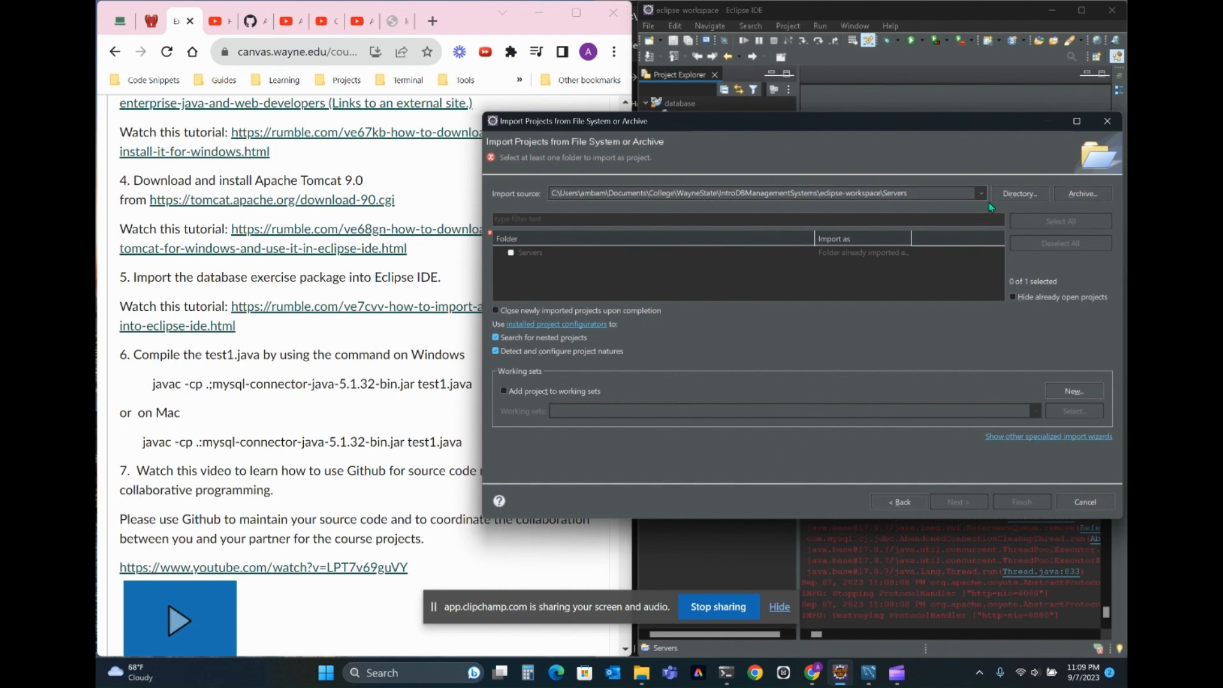
- Show the database folder inside eclipse-workspace\database-master as the import source, then cancel the import
click(1019, 188)
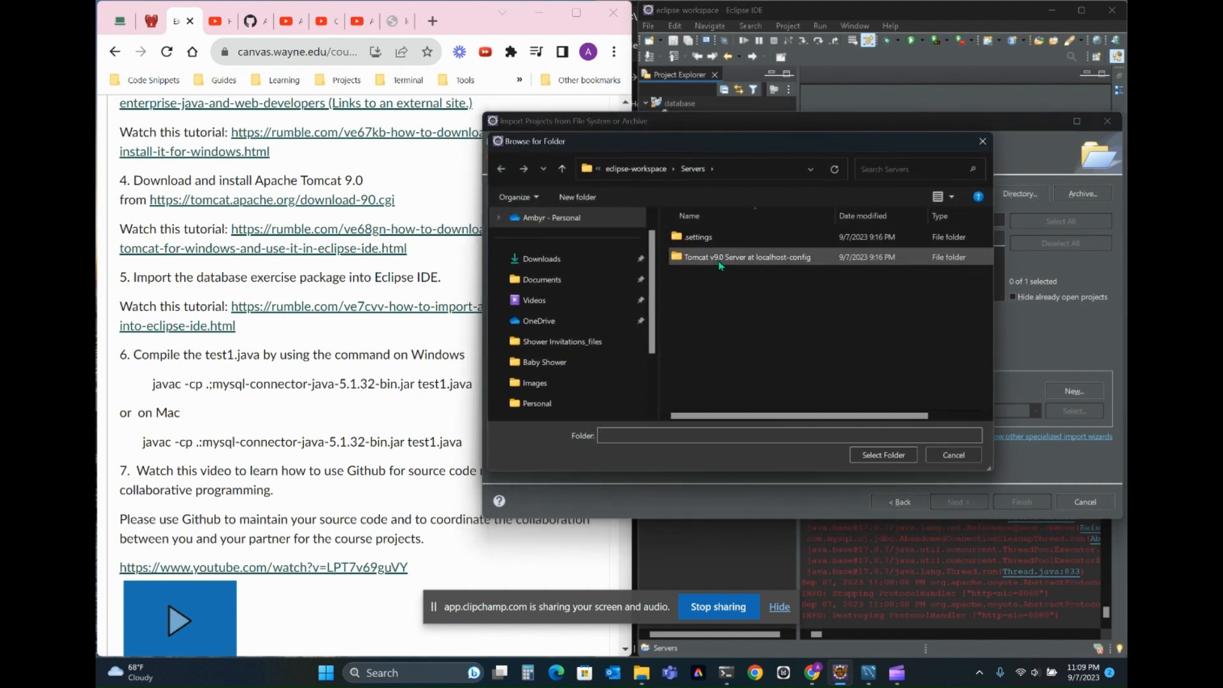
click(636, 168)
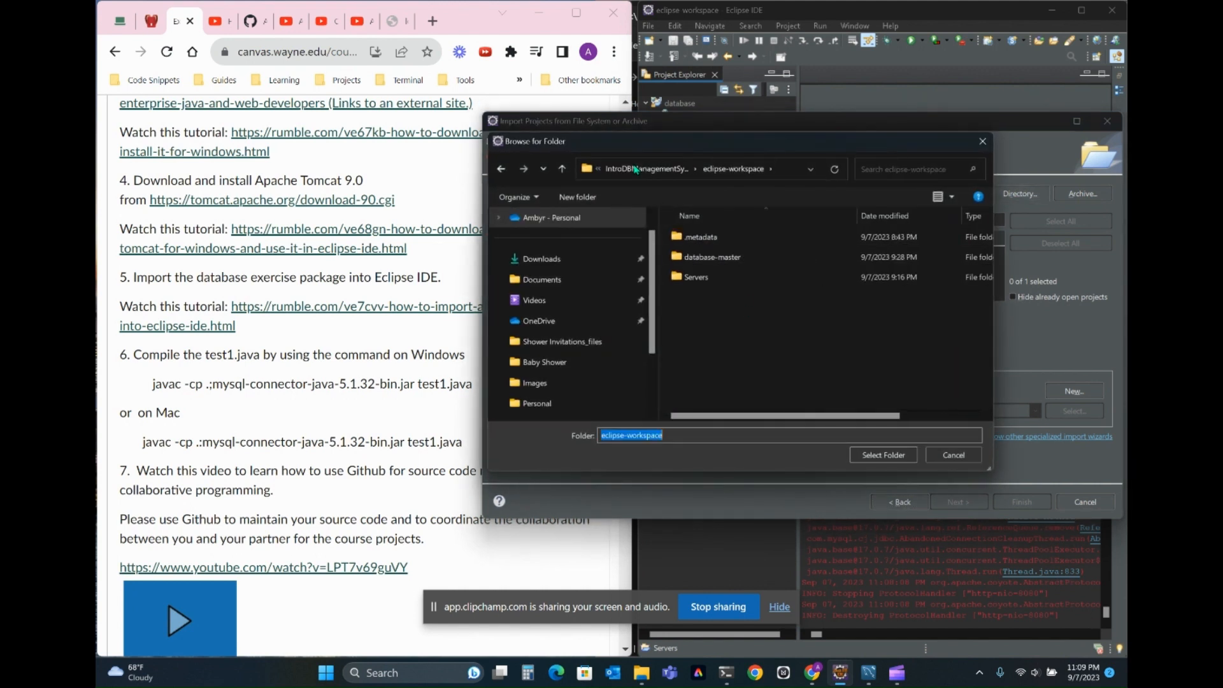
double_click(698, 256)
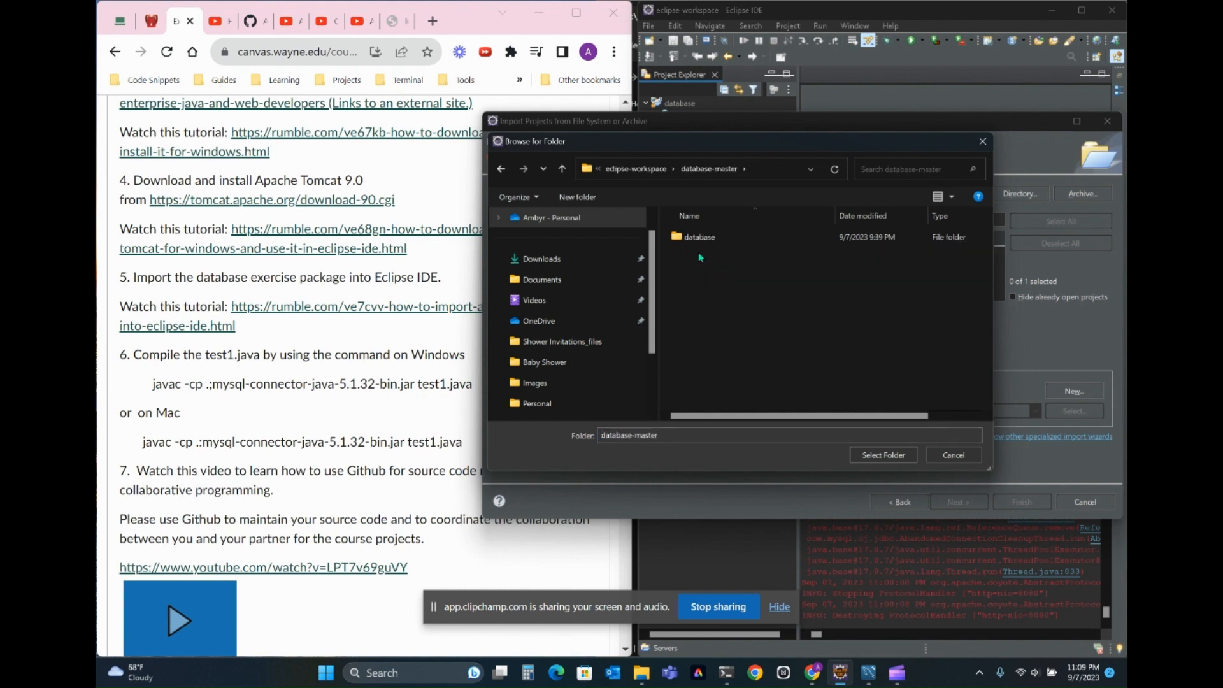
click(700, 243)
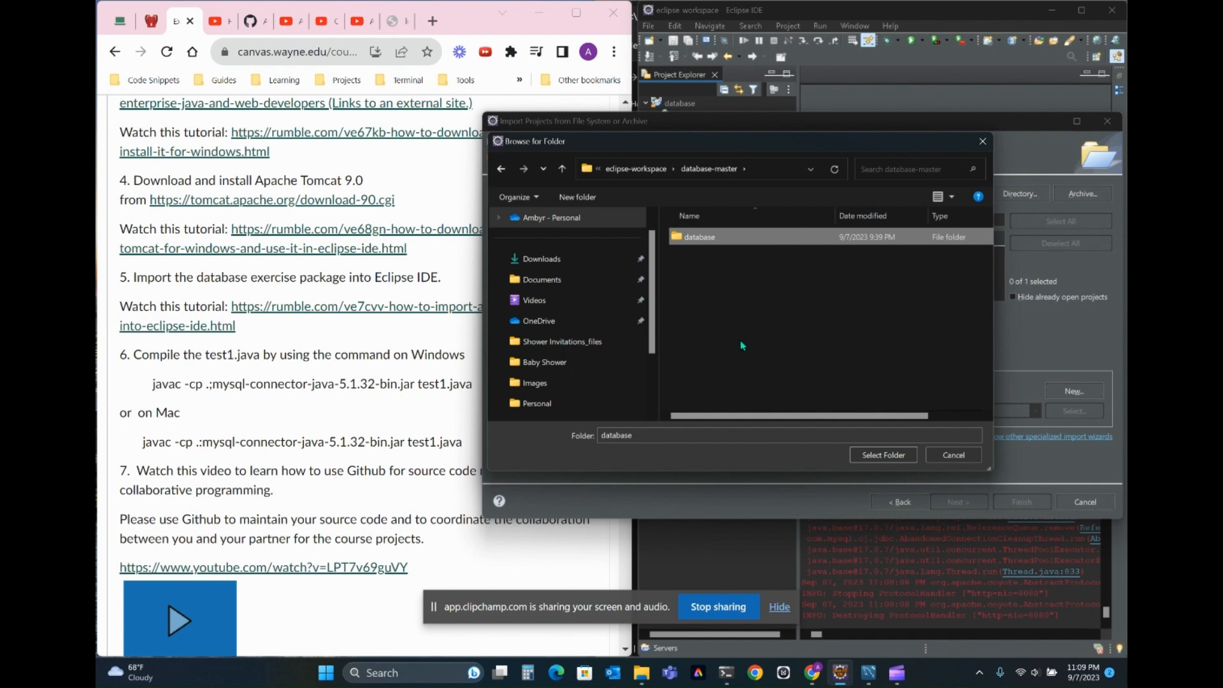
click(954, 456)
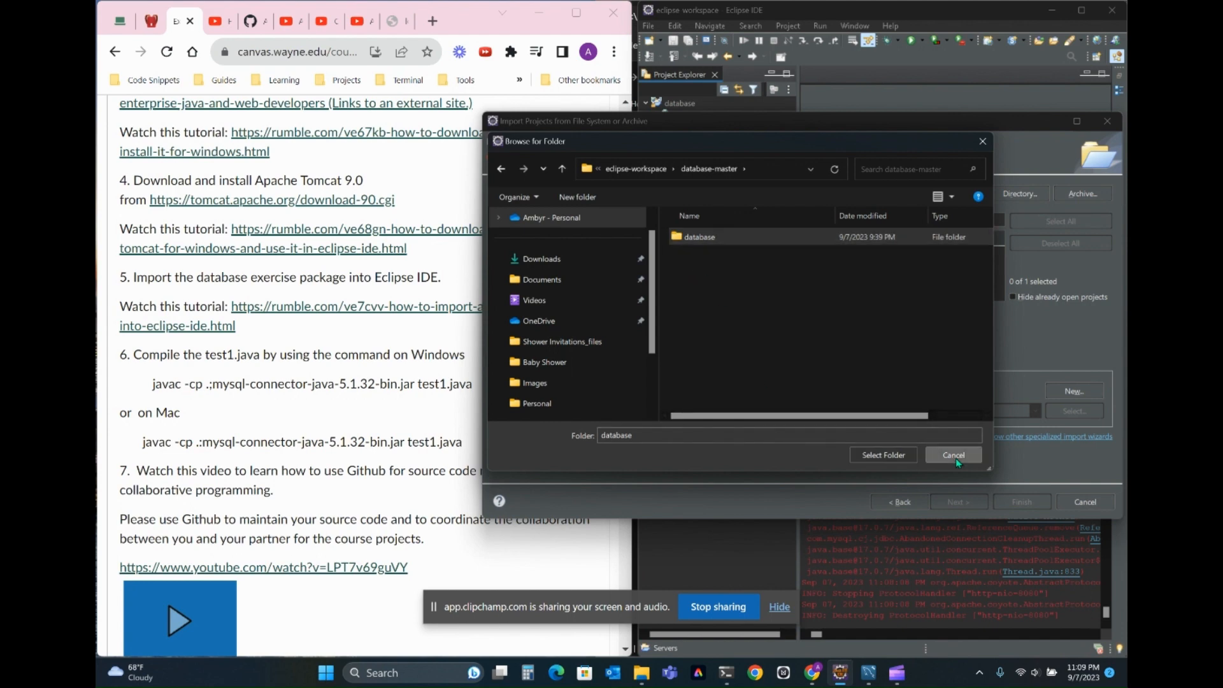
click(1096, 503)
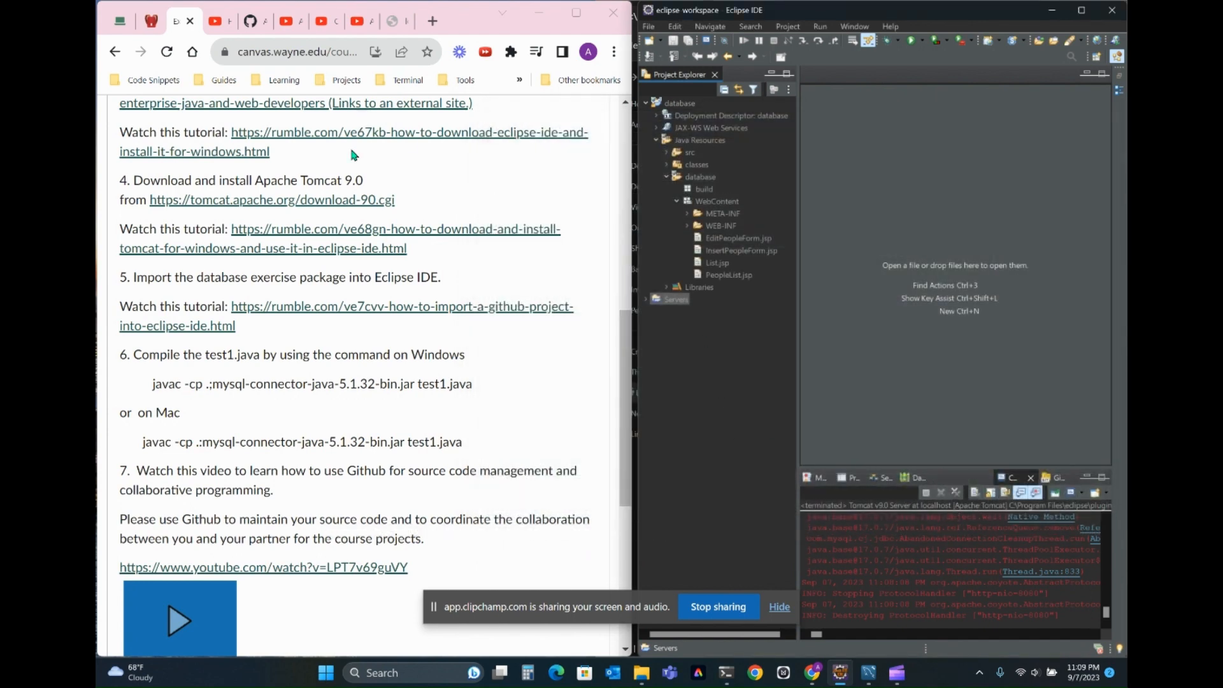
- Examine the Java Compiler and Project Facets properties of the database project and close them without changes
click(700, 178)
right_click(699, 178)
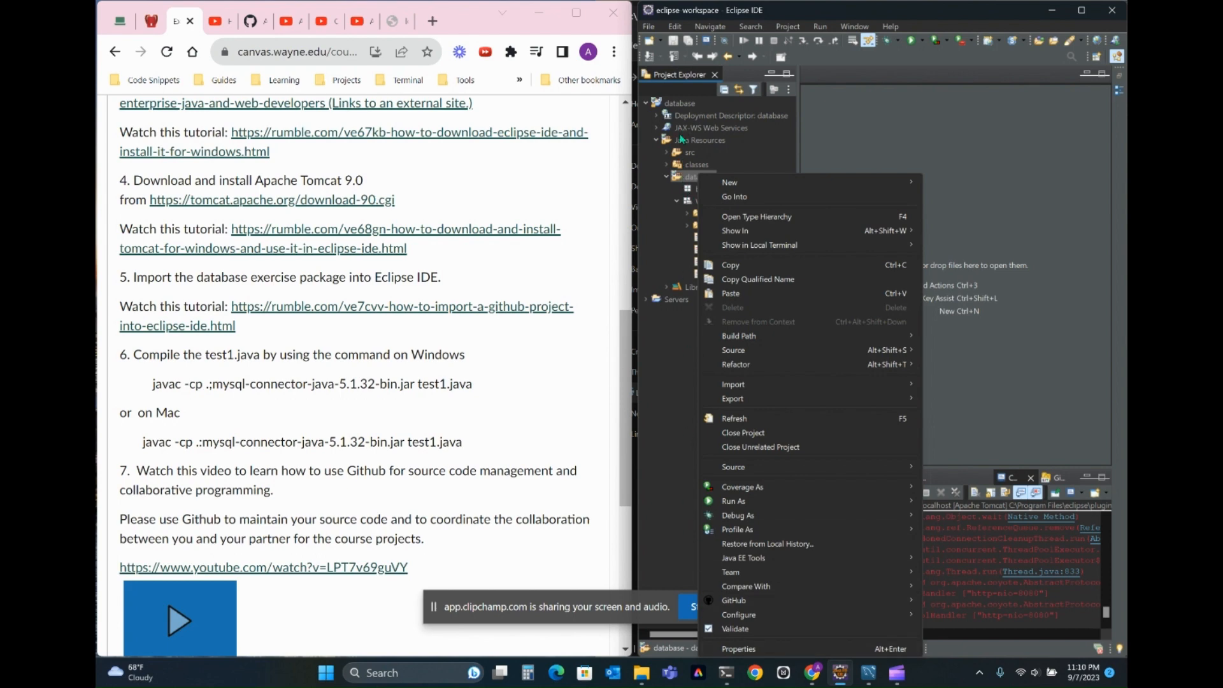
click(739, 648)
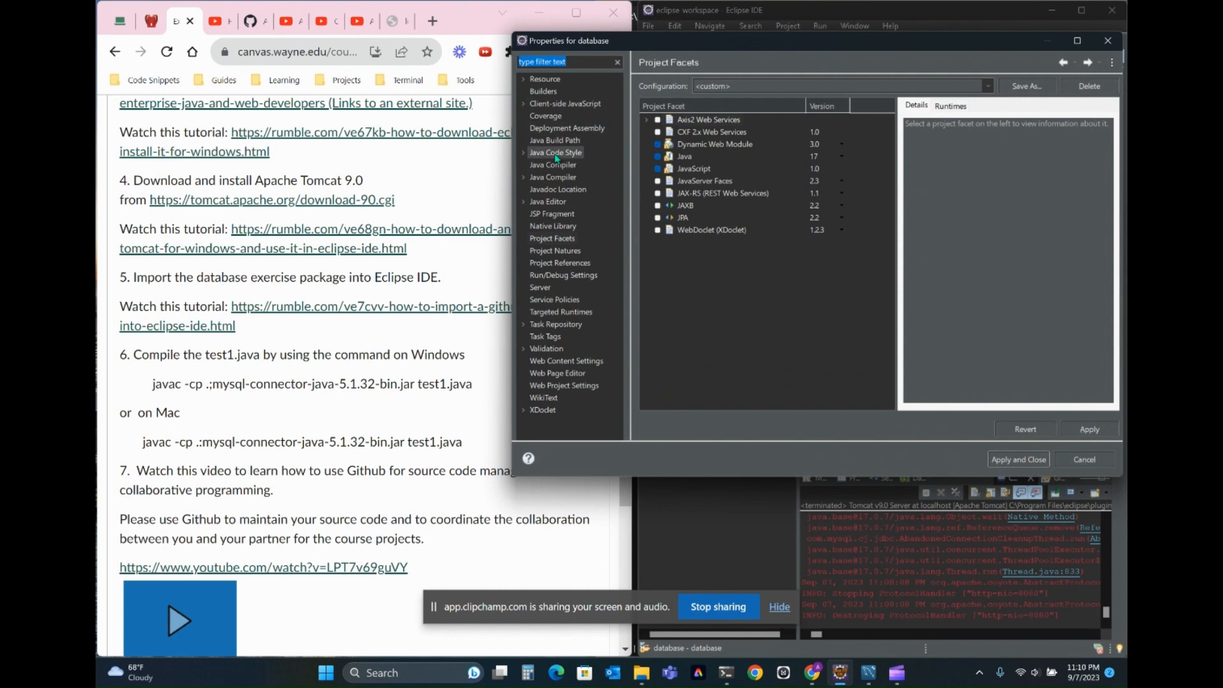
click(553, 166)
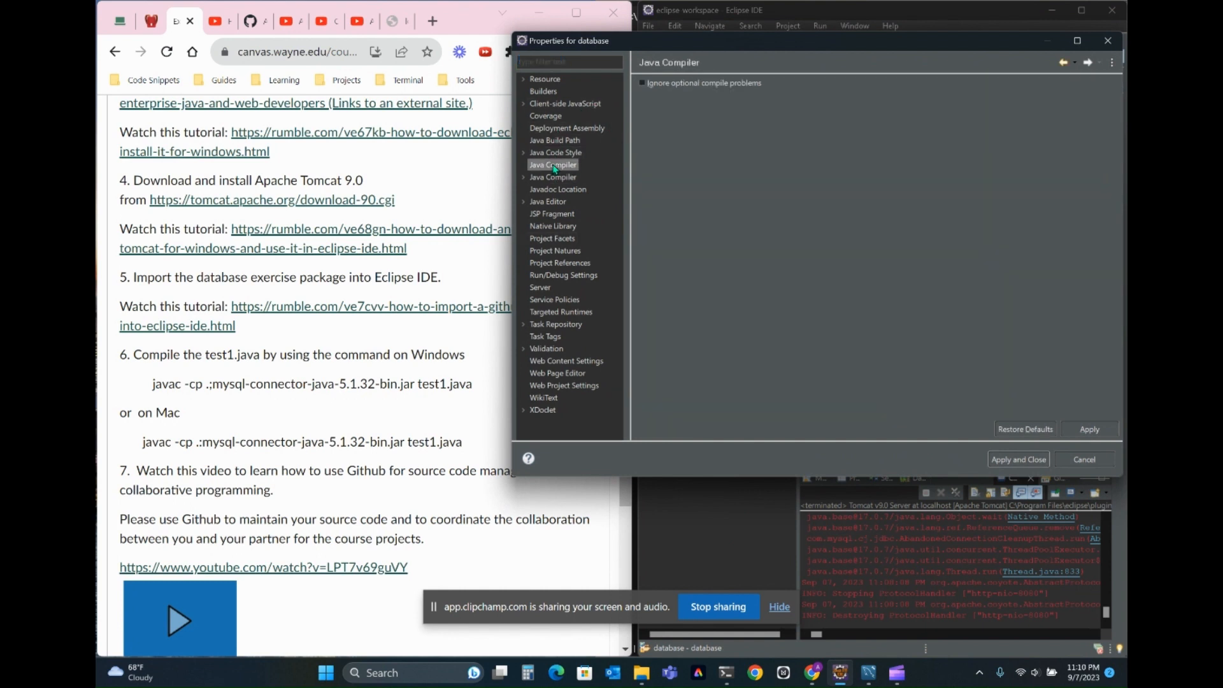
click(549, 177)
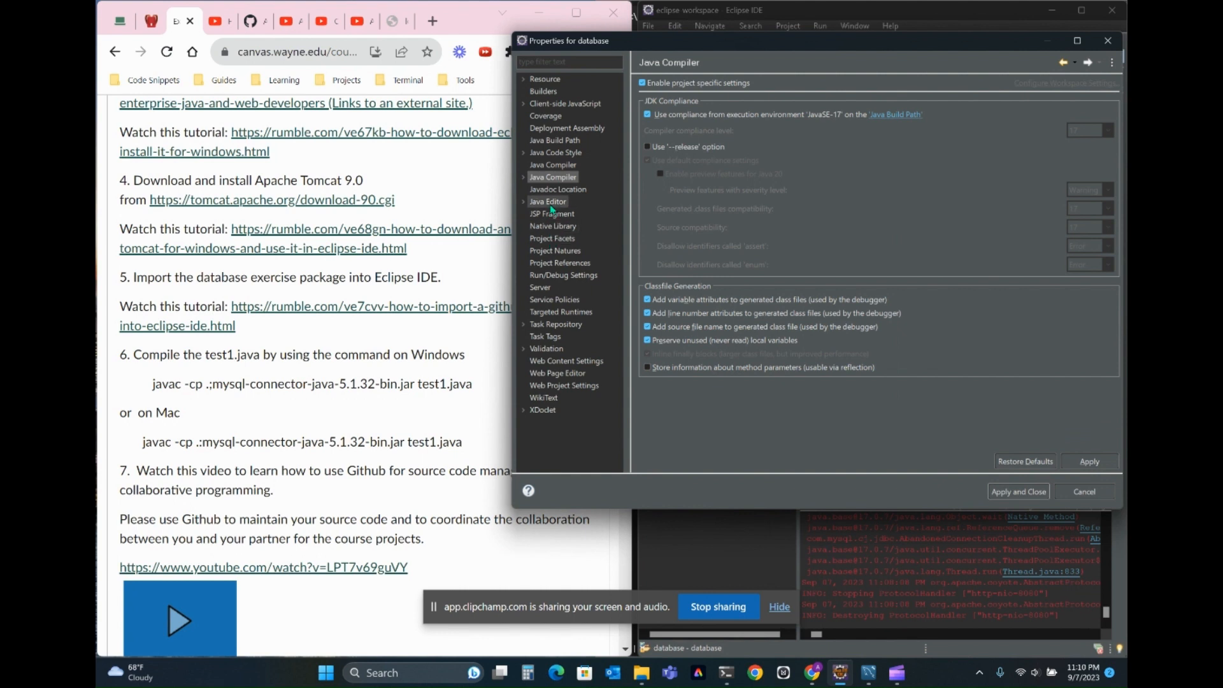
click(552, 239)
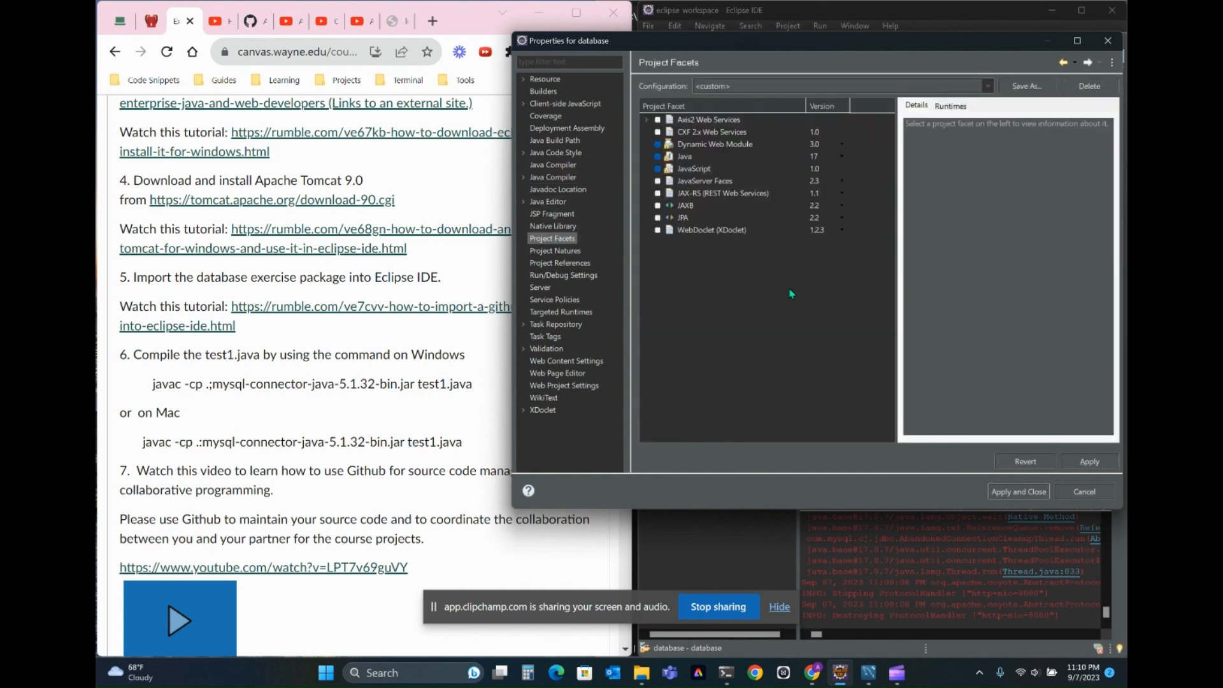
click(1080, 492)
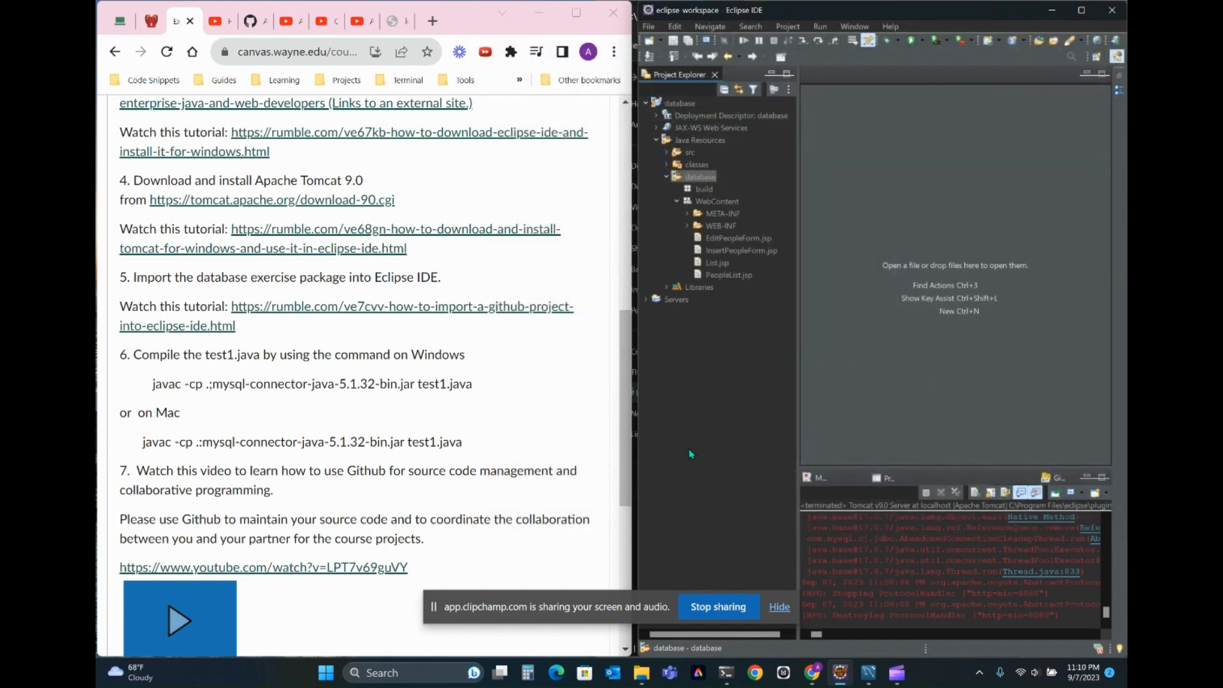
- Widen the Eclipse window and start the Tomcat v9.0 server at localhost from within Eclipse
drag(638, 442, 479, 434)
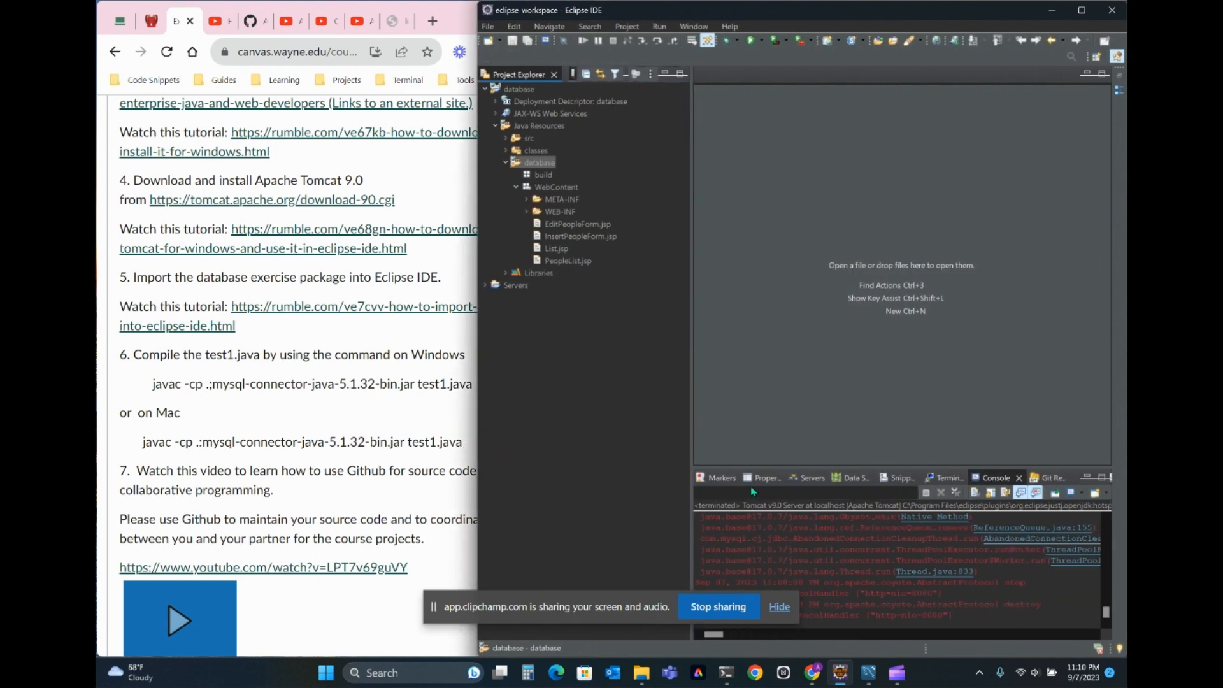
click(810, 476)
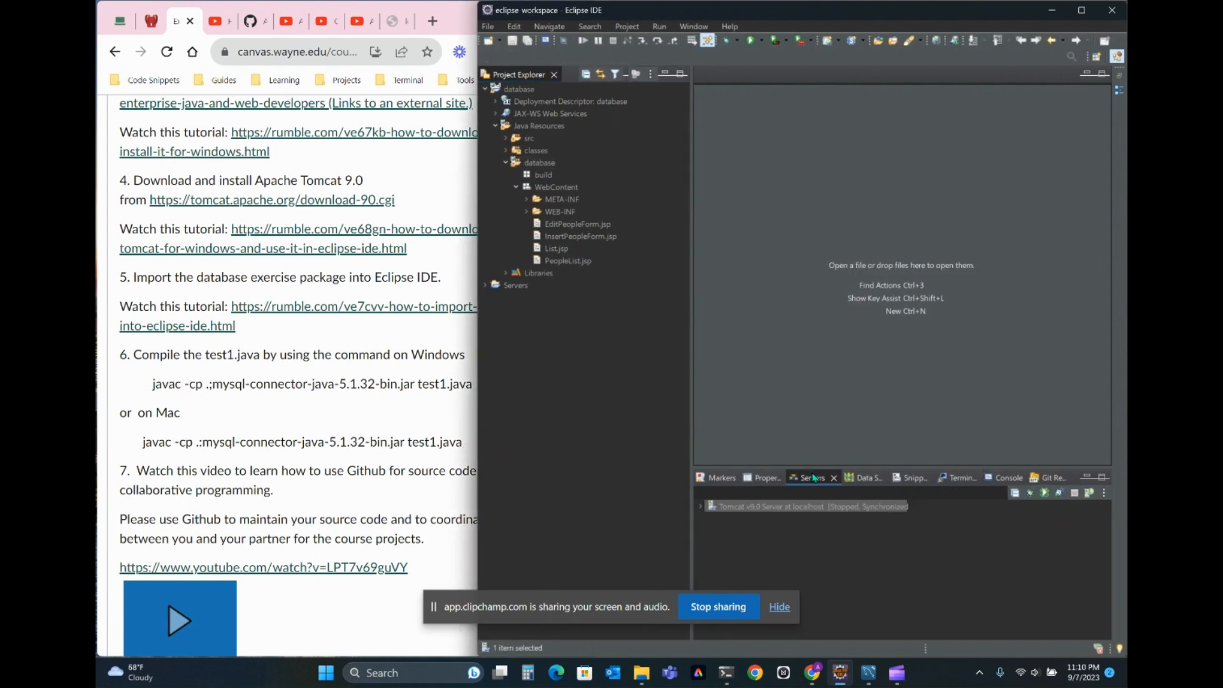
right_click(741, 509)
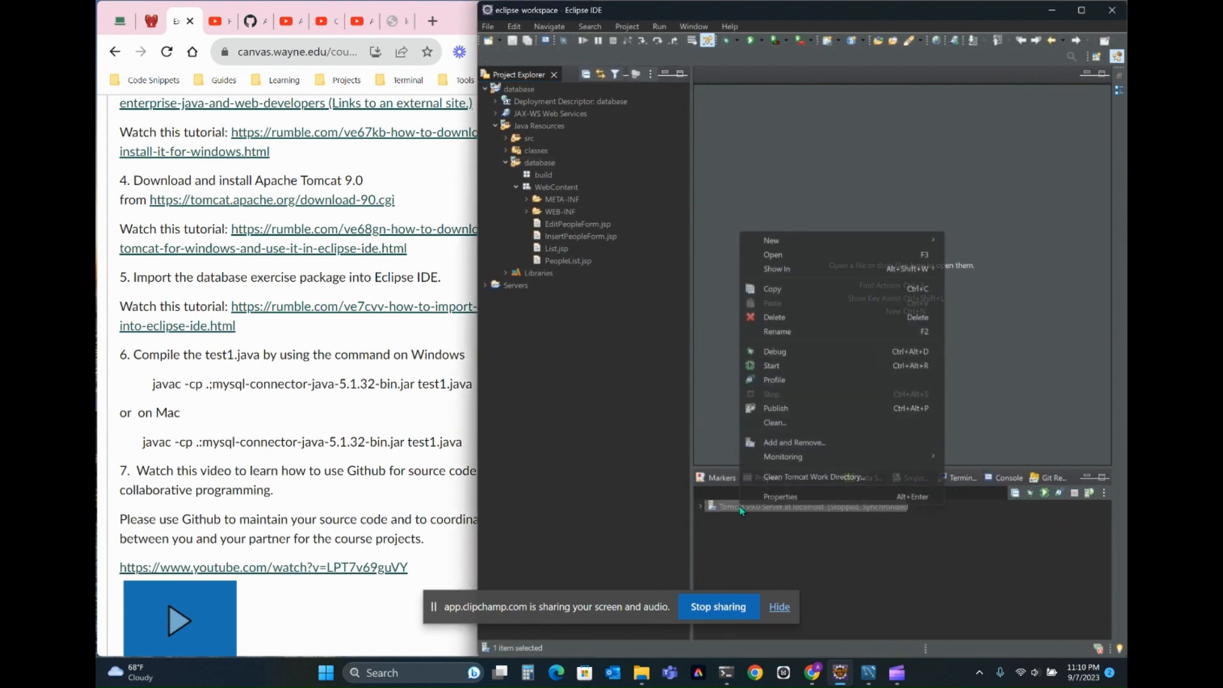
click(804, 366)
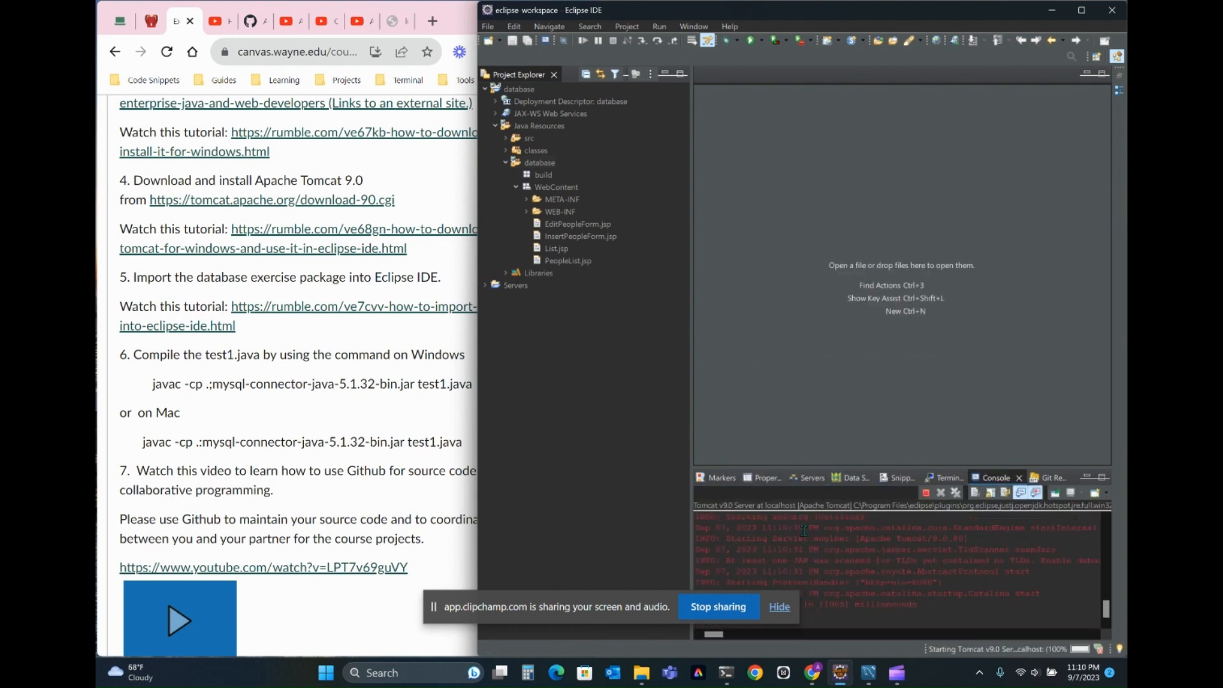
click(809, 477)
- Run PeopleList.jsp on the existing Tomcat v9.0 server at localhost
click(553, 248)
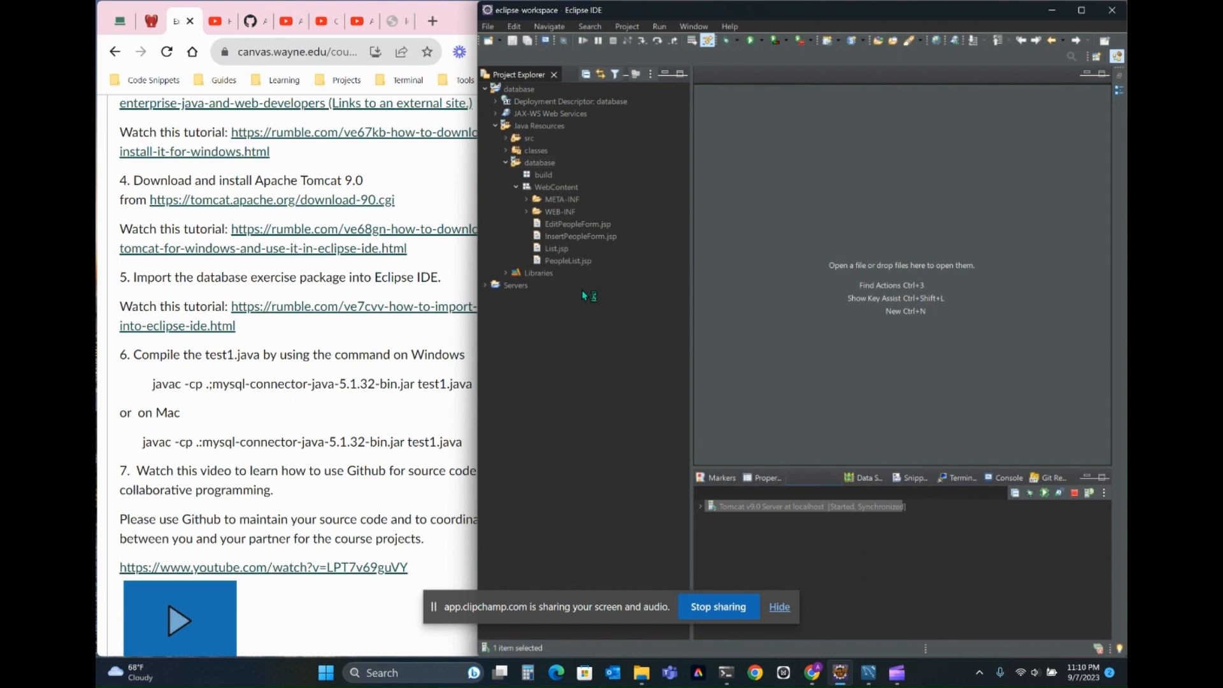
click(570, 261)
click(572, 264)
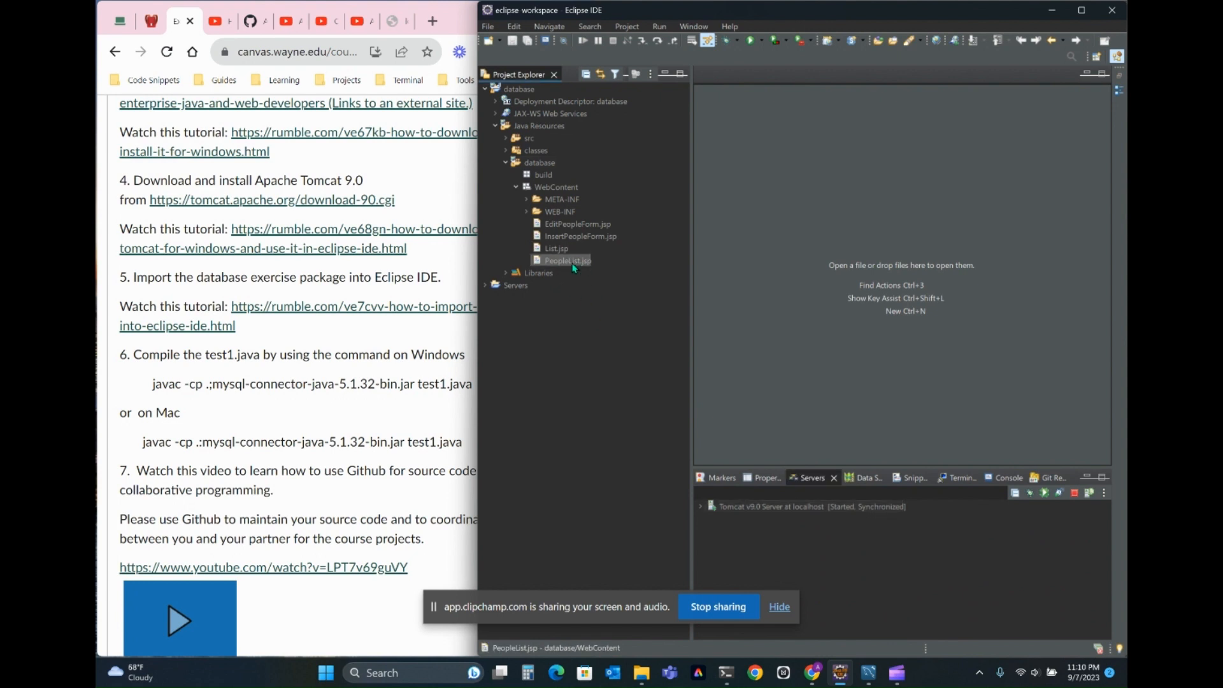
right_click(573, 267)
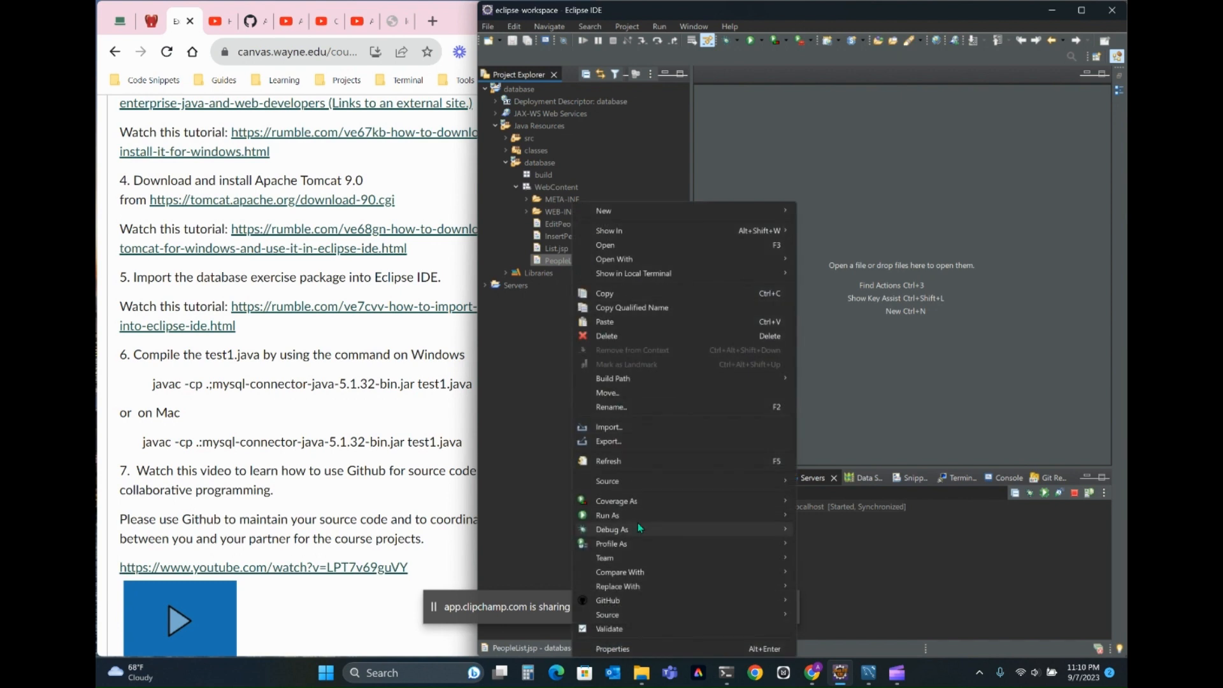
mouse_move(637, 515)
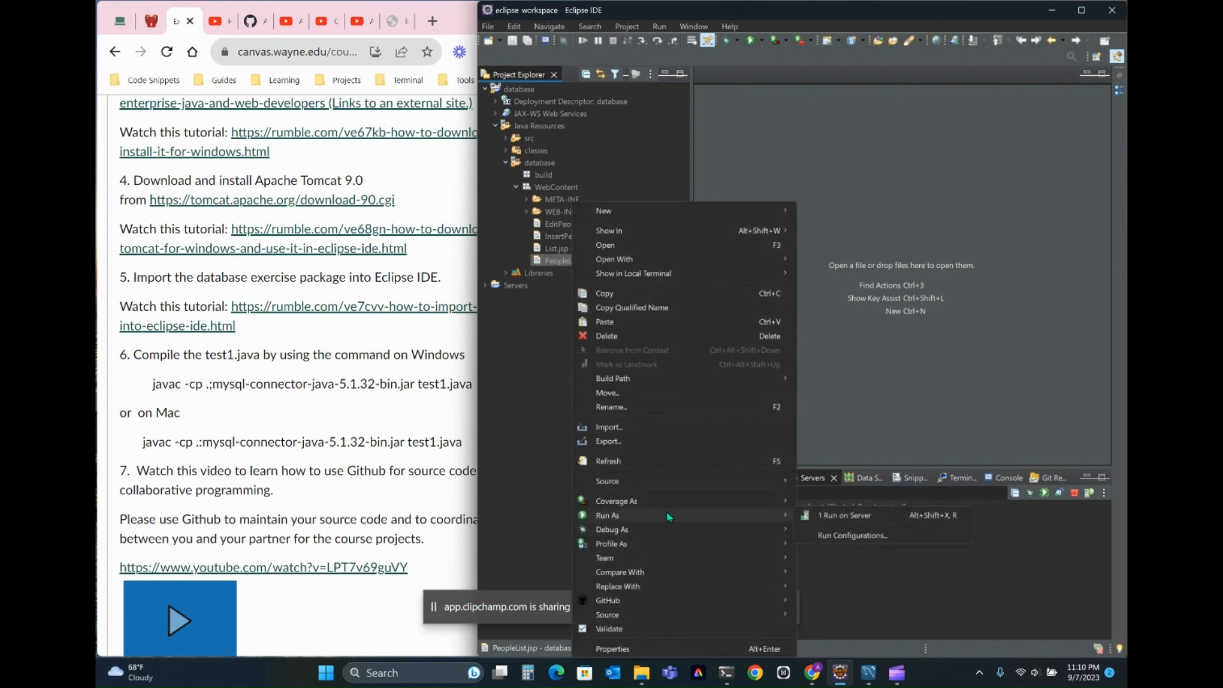
click(867, 517)
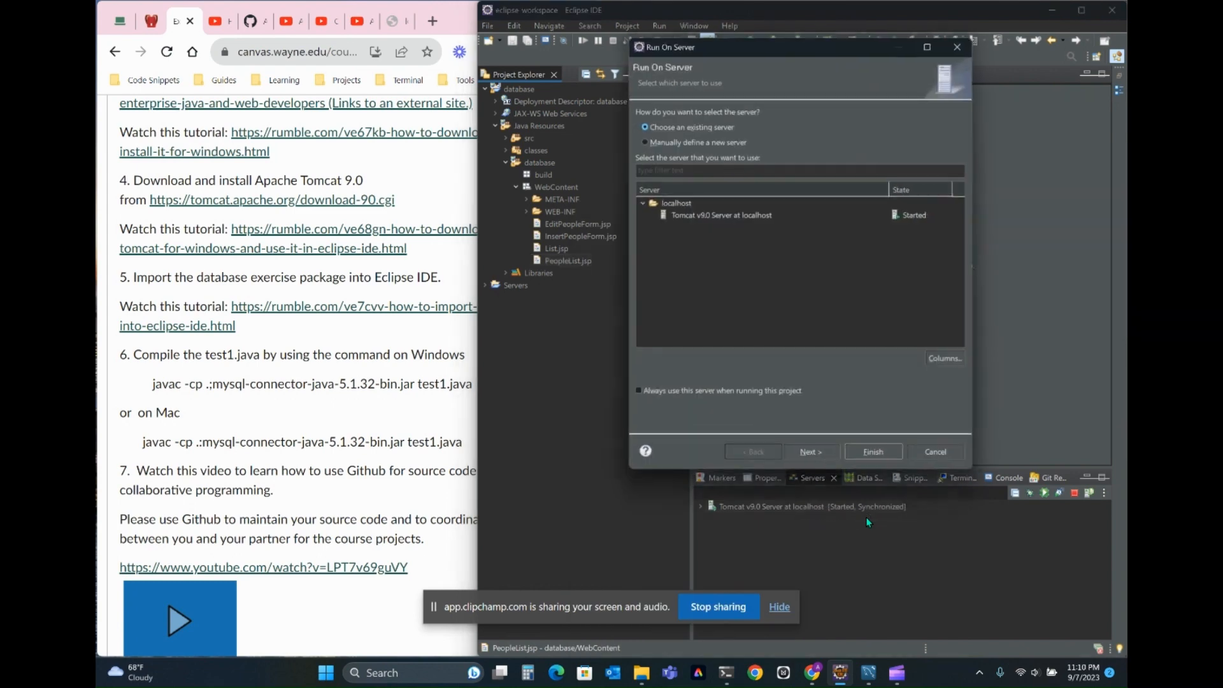
click(711, 217)
click(874, 457)
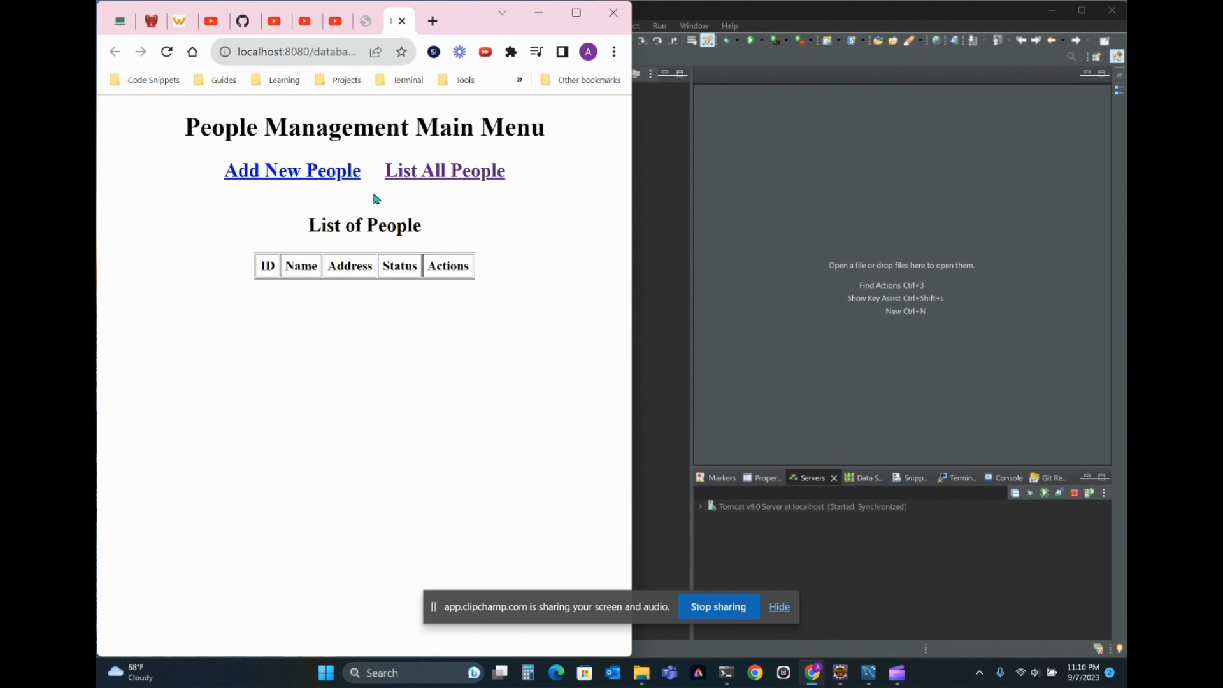
- Return to the exercise instructions at compile step 6 and narrow the Eclipse window so more of the page shows
click(178, 24)
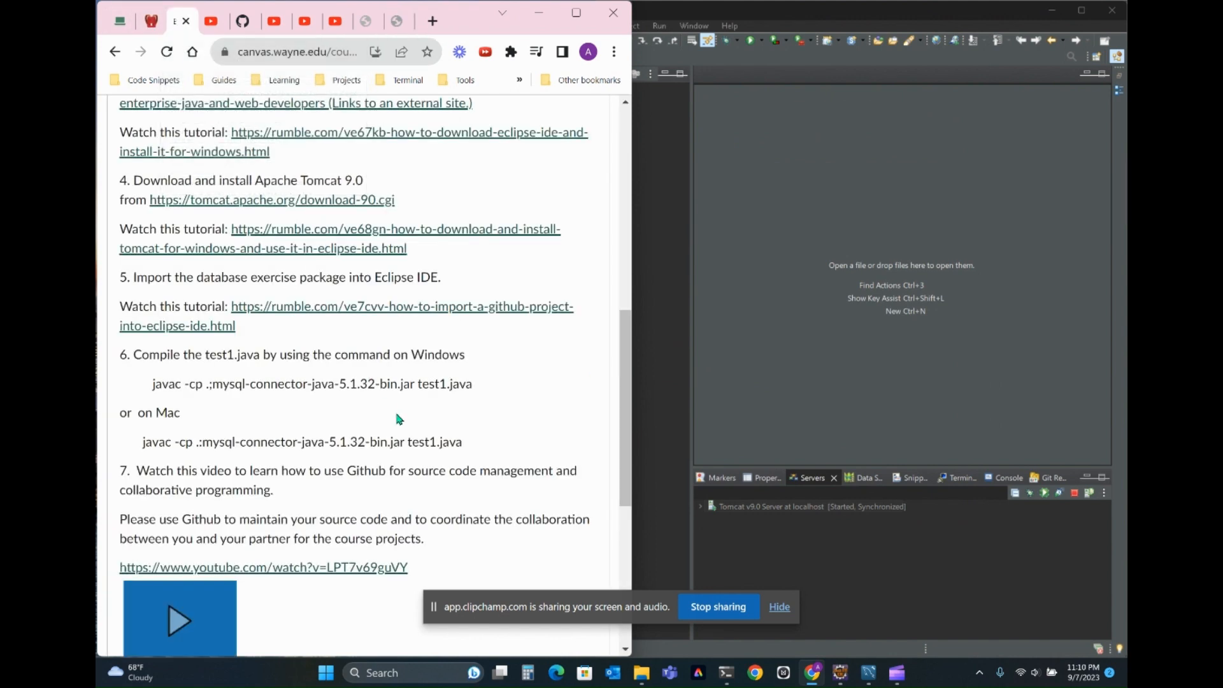
scroll(397, 417, down, 3)
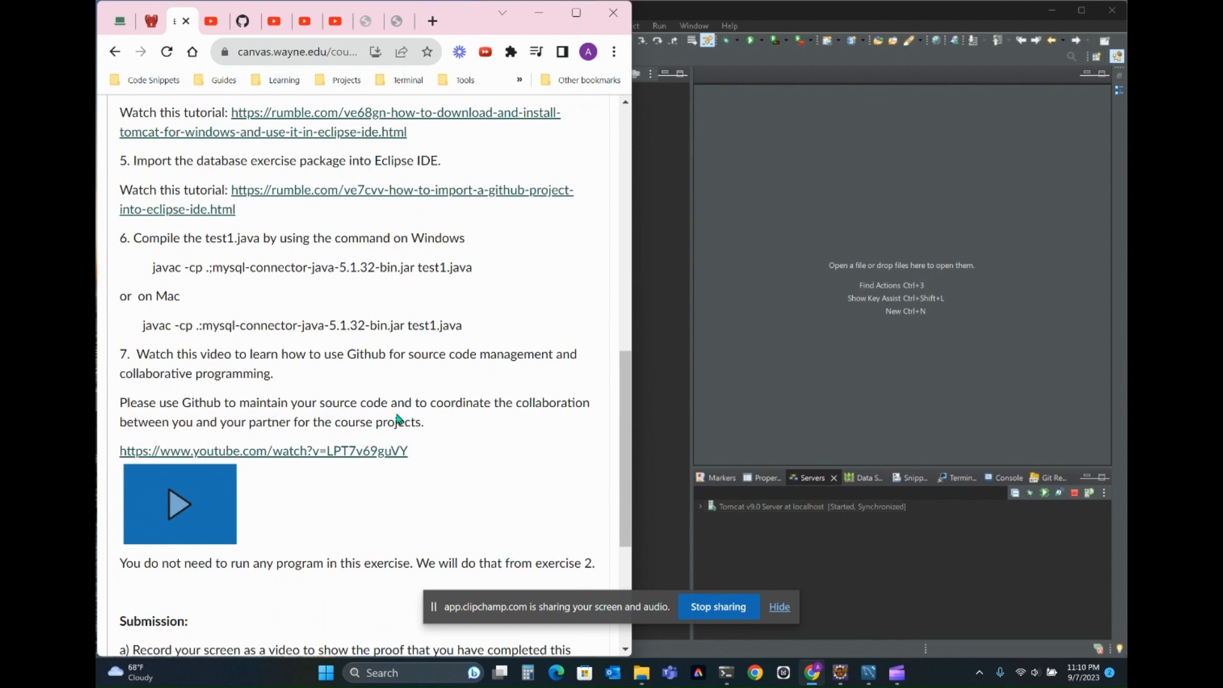
click(880, 545)
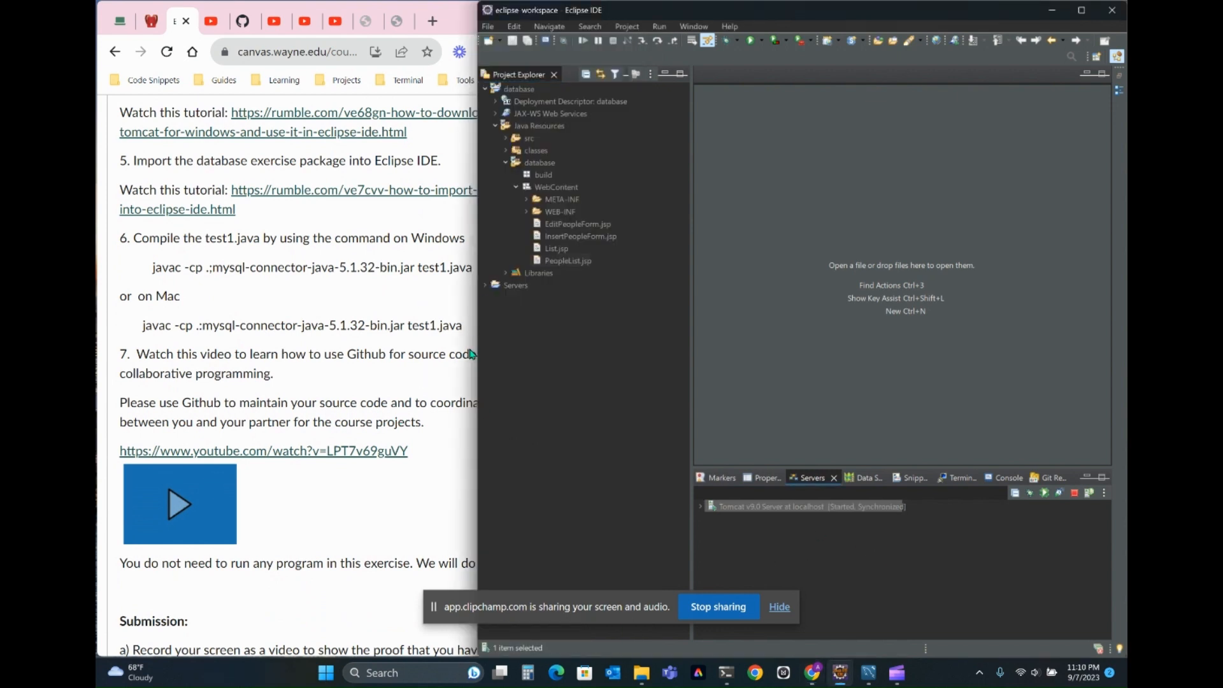
drag(478, 361, 580, 362)
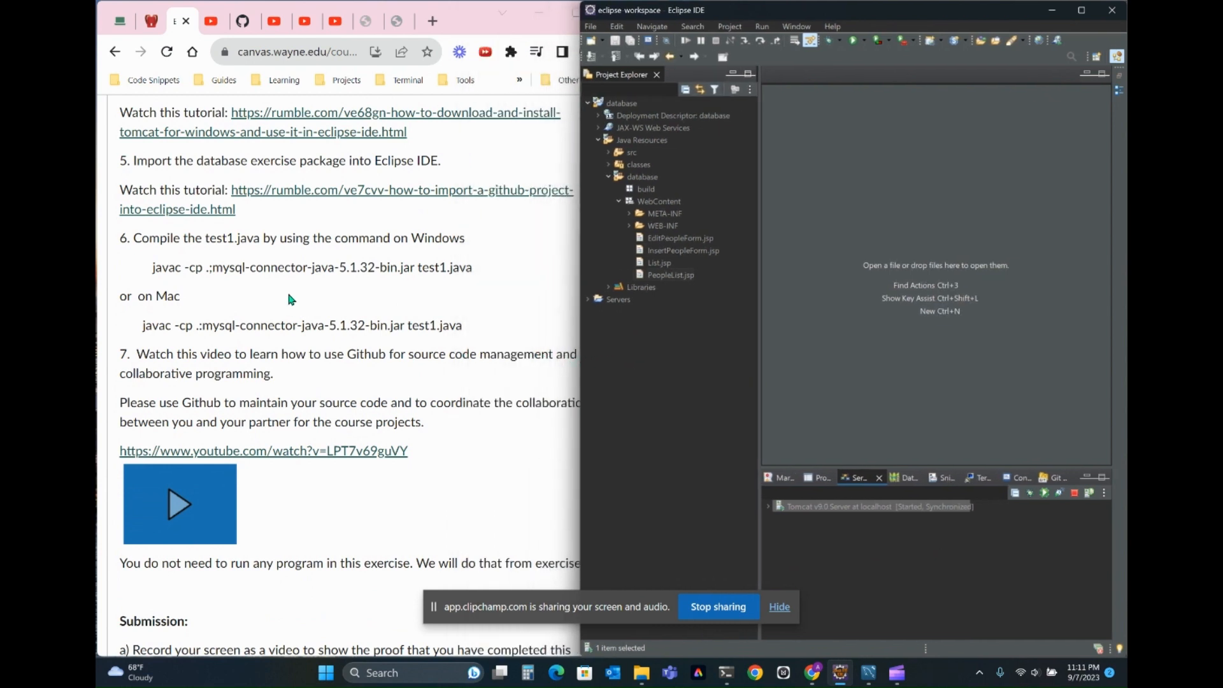
- Bring up the second Command Prompt session and try to clear its screen
mouse_move(731, 676)
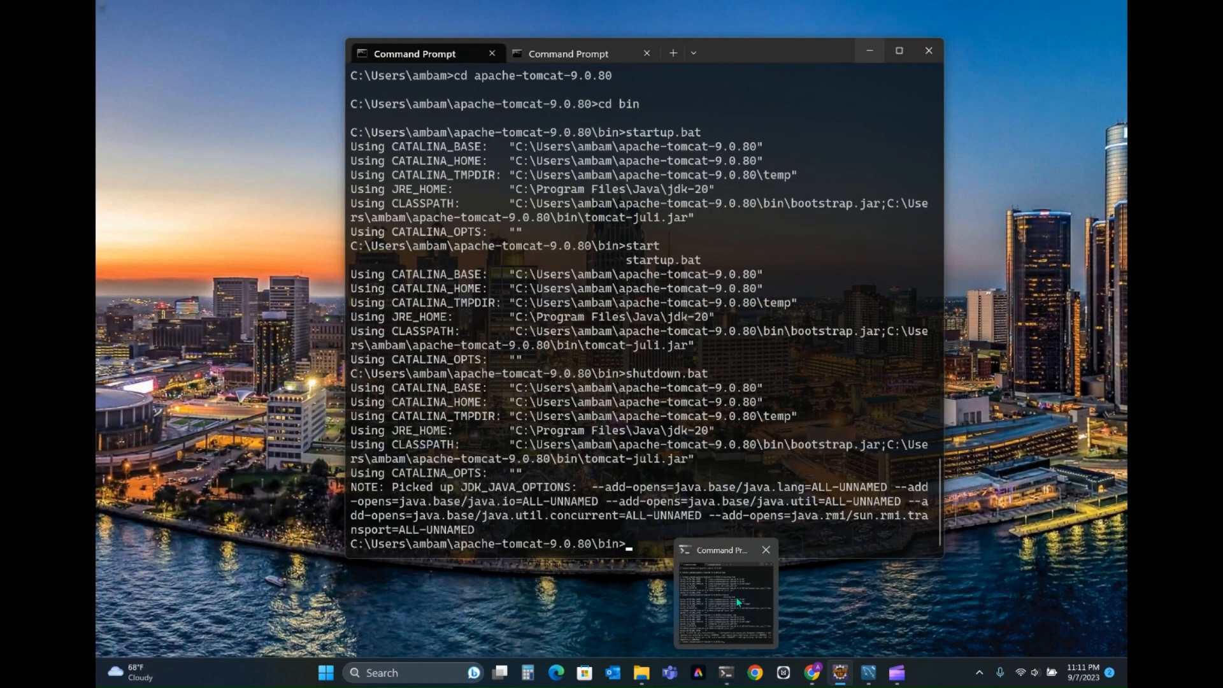
click(735, 597)
click(559, 58)
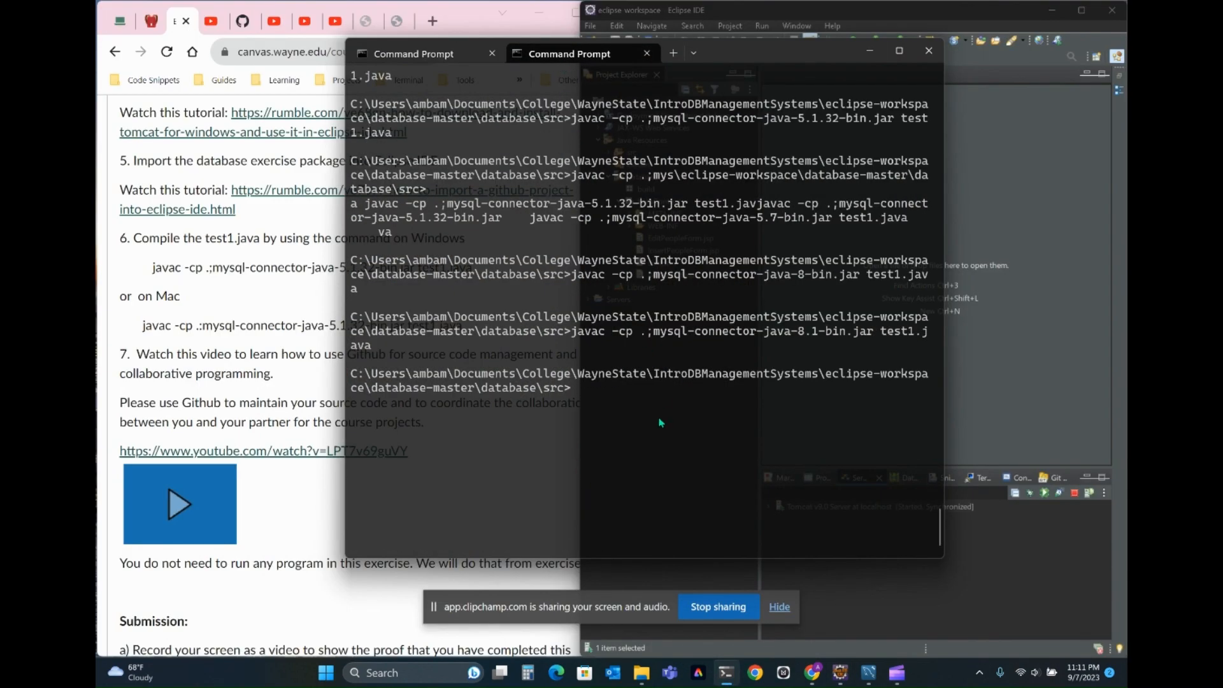
key(Up)
text(clear)
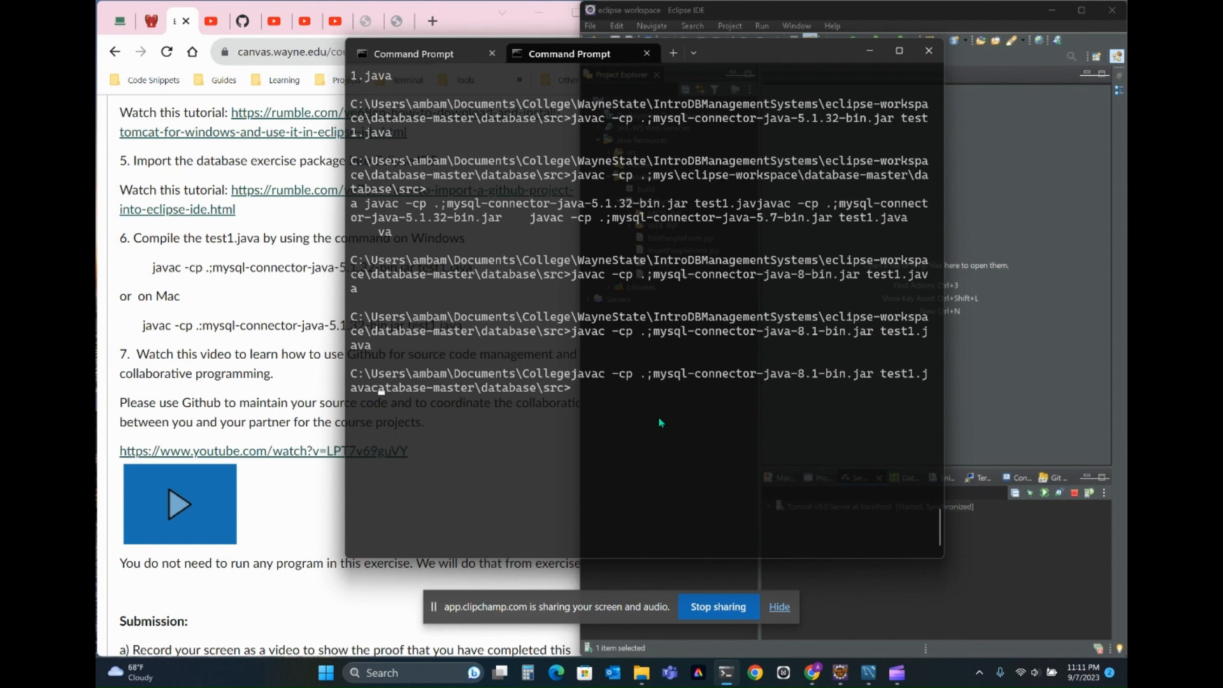
key(Return)
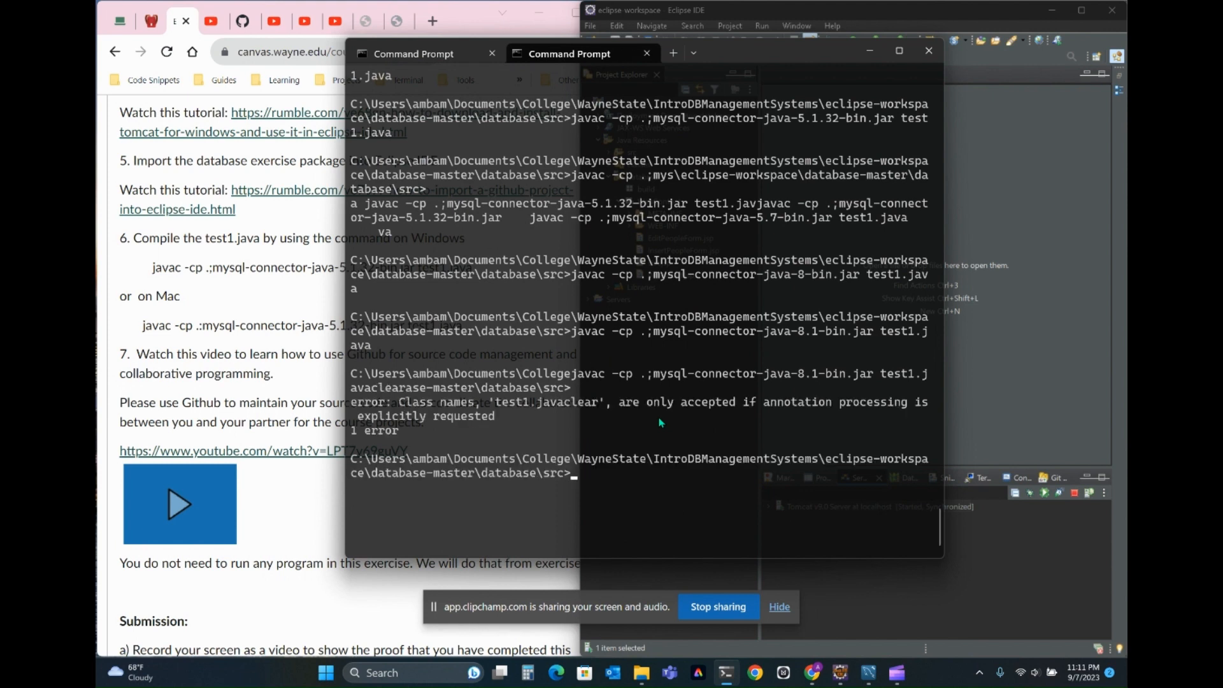
- Open a new Command Prompt session and copy the Windows javac command from step 6 of the exercise instructions
click(692, 54)
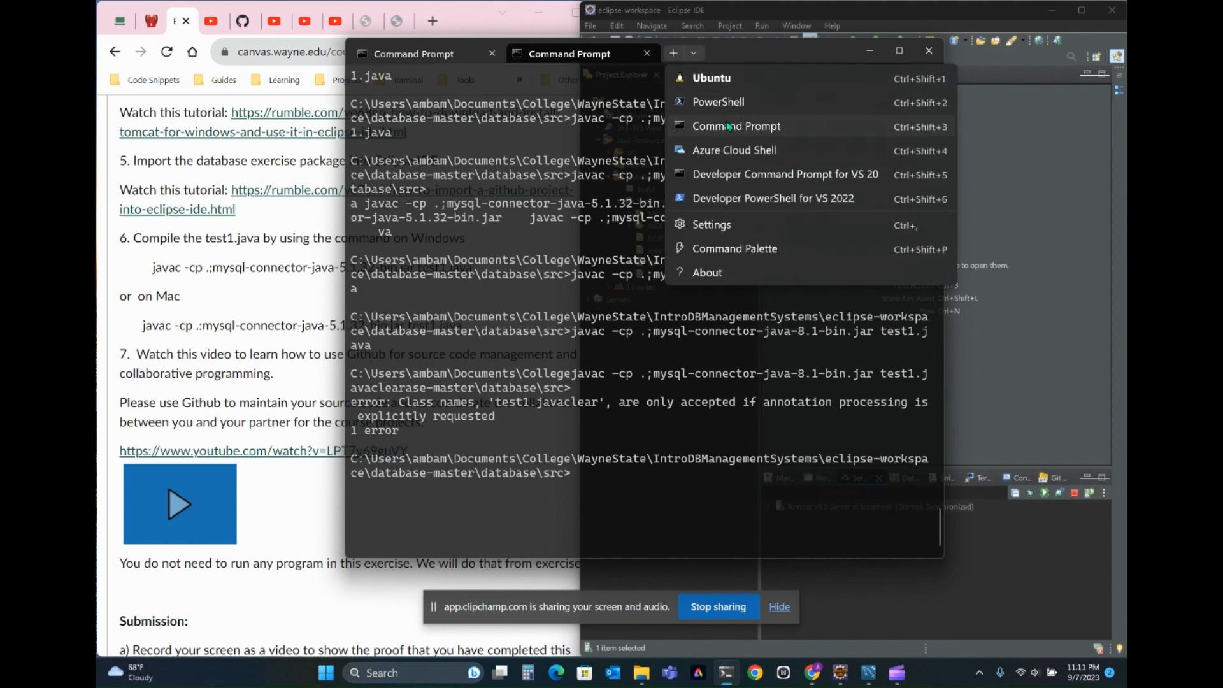
click(728, 126)
drag(246, 325, 483, 270)
click(153, 268)
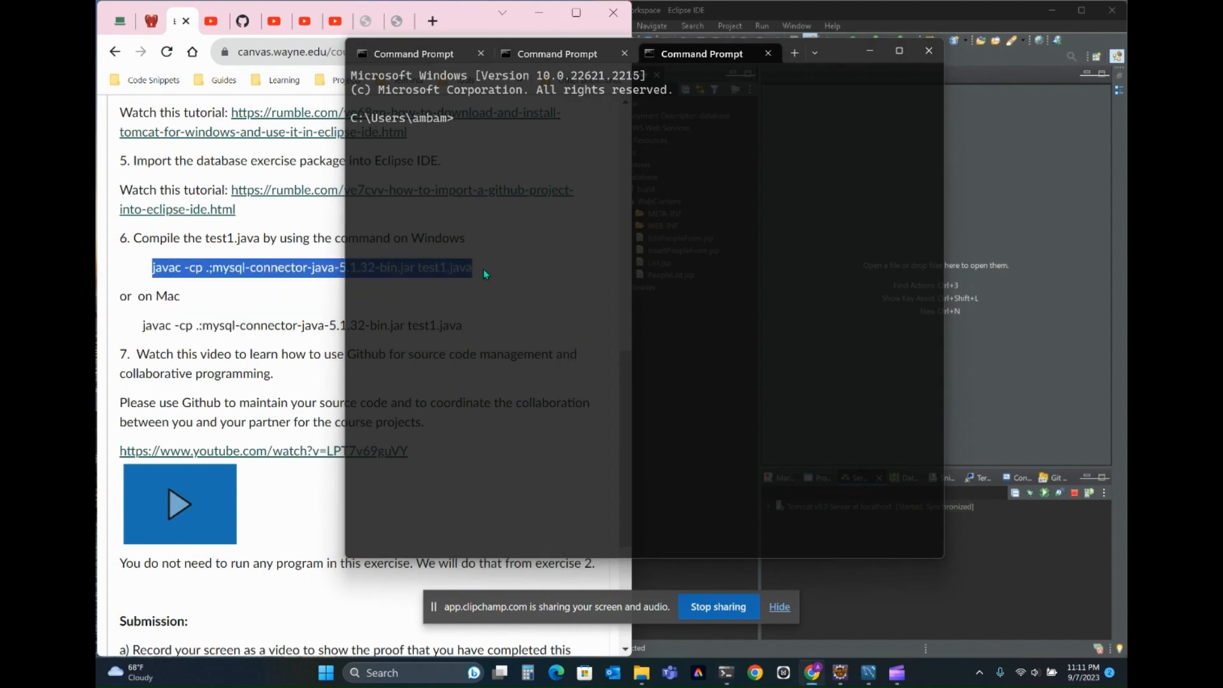
right_click(253, 262)
click(321, 284)
- Change the new Command Prompt session to the Documents folder
click(546, 142)
text(cd )
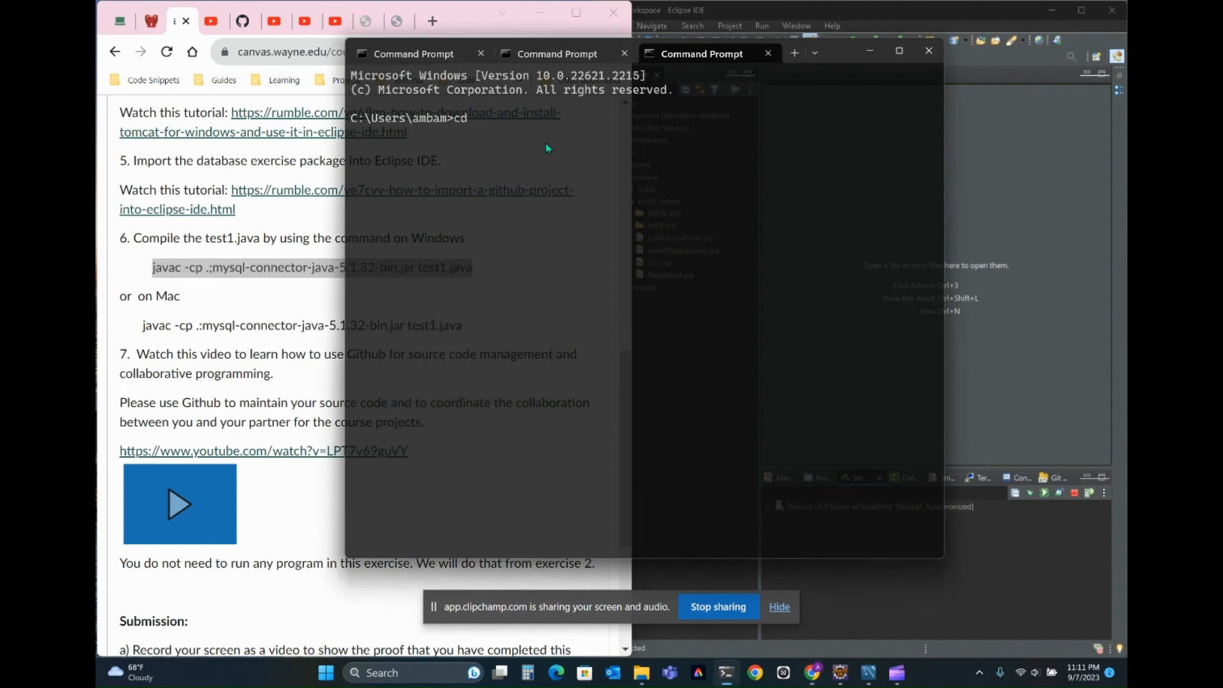
text(.docker)
key(BackSpace)
key(BackSpace)
key(BackSpace)
key(BackSpace)
key(BackSpace)
key(BackSpace)
key(BackSpace)
text(Documents)
key(Return)
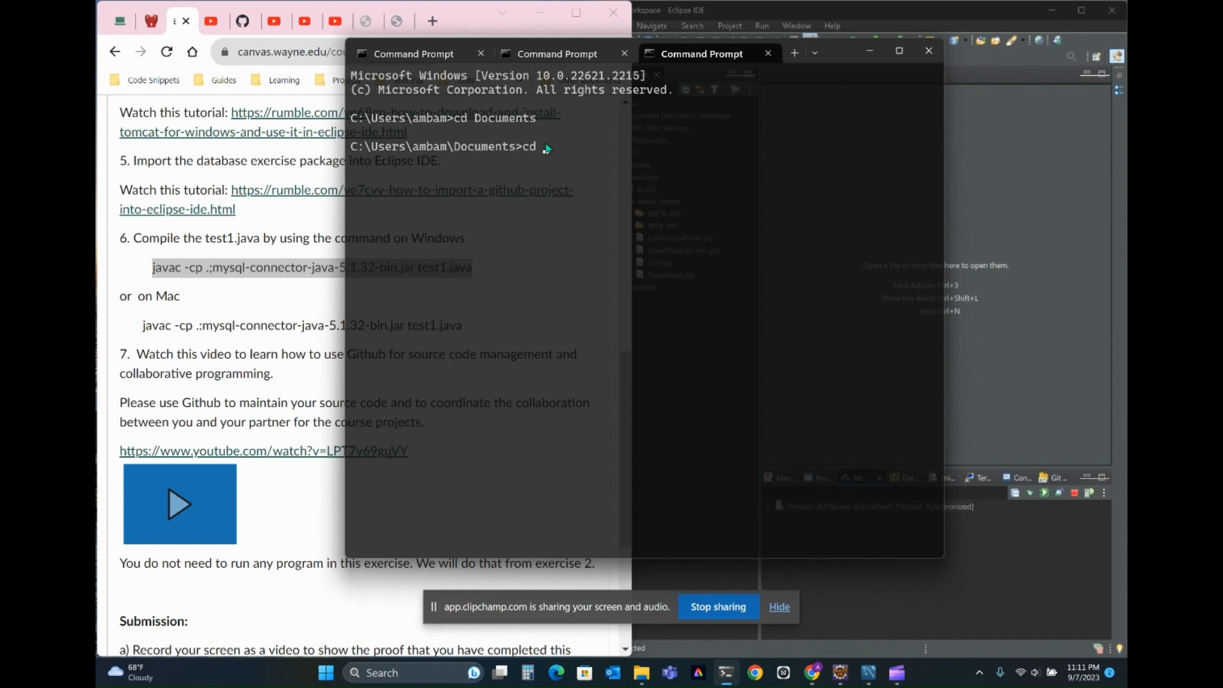
- Change to the College folder inside Documents and list its contents
text(cd Careers)
key(BackSpace)
key(BackSpace)
key(BackSpace)
key(BackSpace)
key(BackSpace)
key(BackSpace)
text(ollege)
text(/Business)
key(BackSpace)
key(BackSpace)
key(BackSpace)
key(BackSpace)
key(BackSpace)
key(BackSpace)
key(BackSpace)
key(BackSpace)
text(WayneStat)
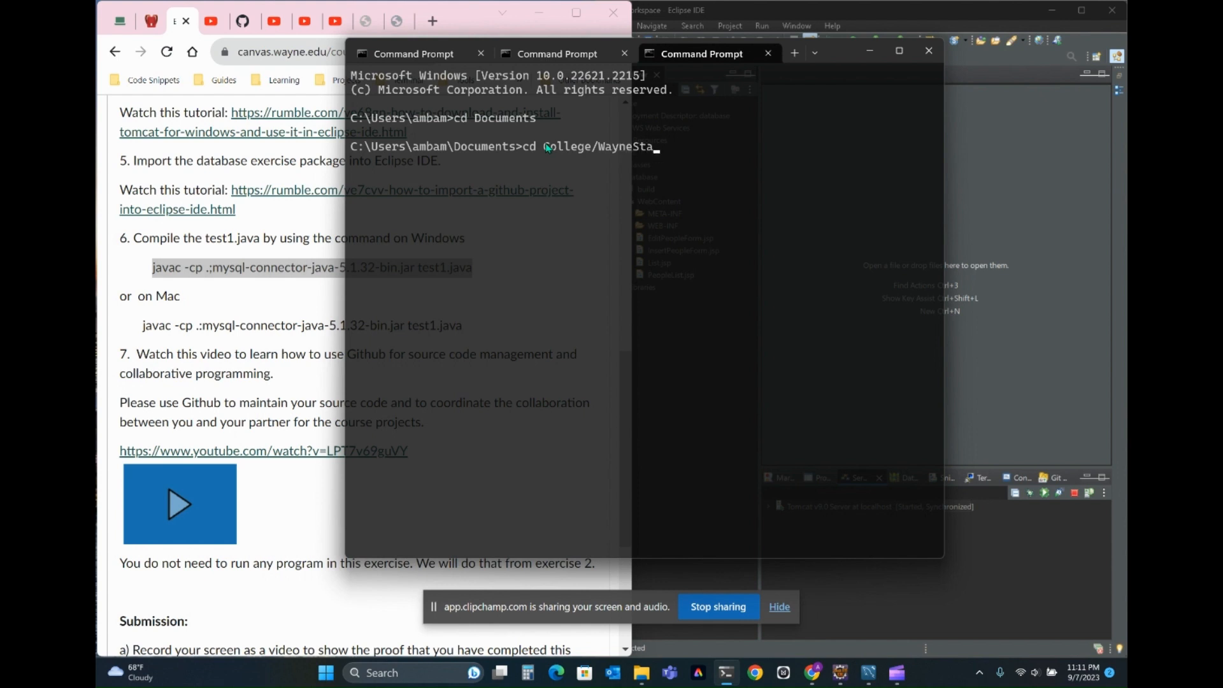
key(BackSpace)
key(BackSpace)
key(BackSpace)
key(BackSpace)
key(BackSpace)
key(BackSpace)
key(BackSpace)
key(BackSpace)
key(BackSpace)
key(Return)
text(dir)
key(Return)
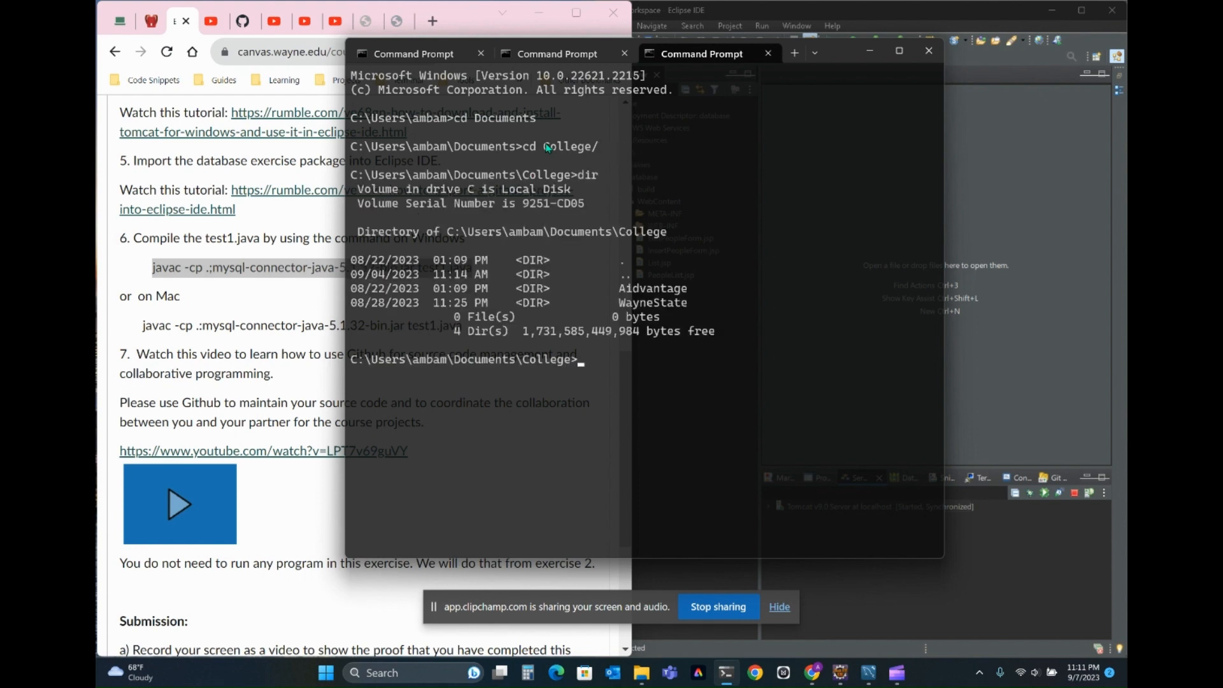
- Change to the WayneState\IntroDBManagementSystems folder and list its contents
text(cd WayneState)
key(Return)
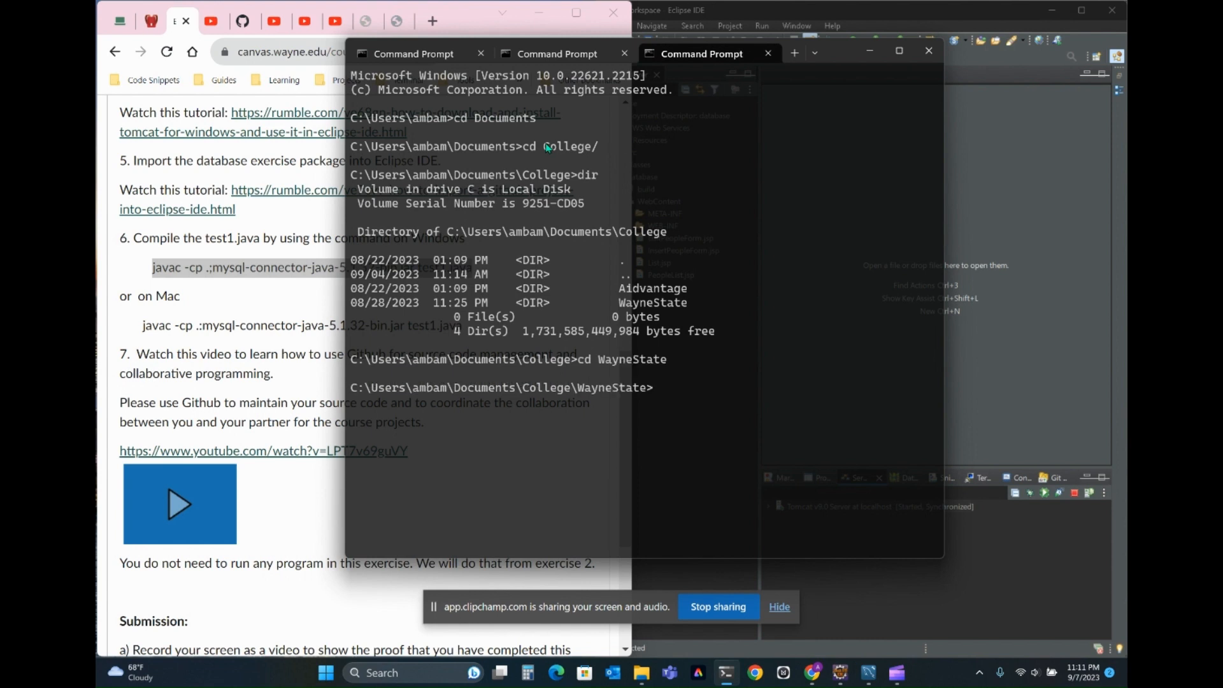
text(cd Int)
key(Tab)
key(Return)
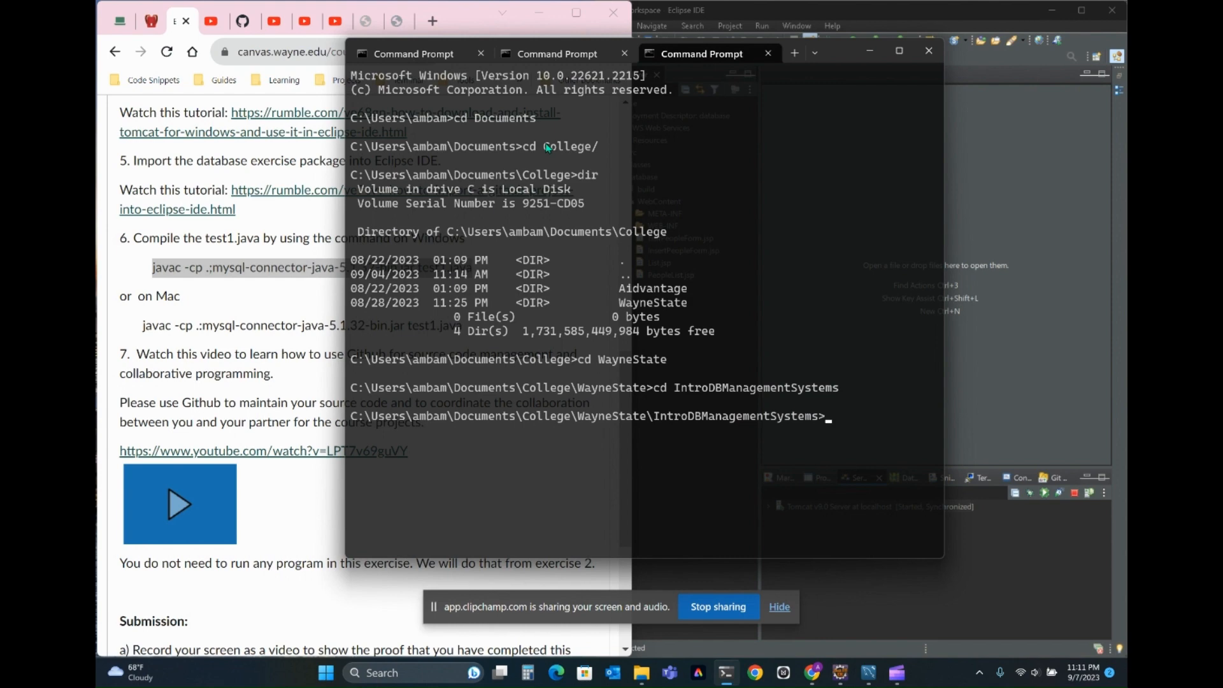
text(dir)
key(Return)
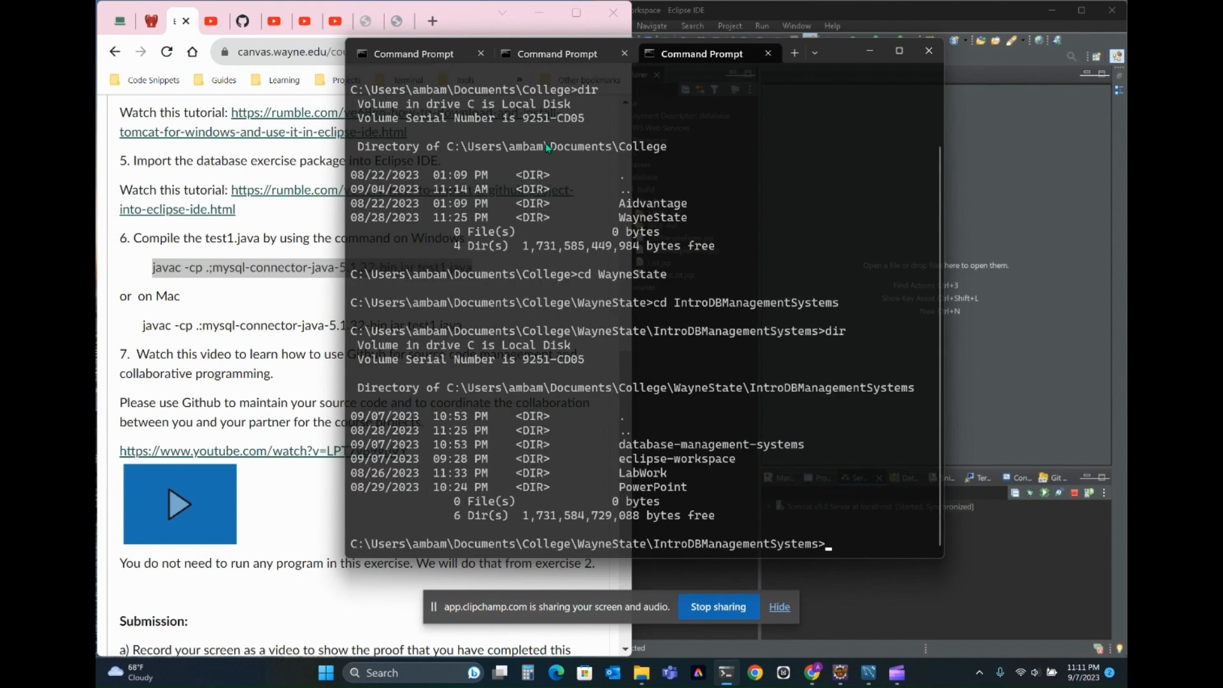
- Change to the eclipse-workspace folder and list its contents
text(cd ec)
key(Tab)
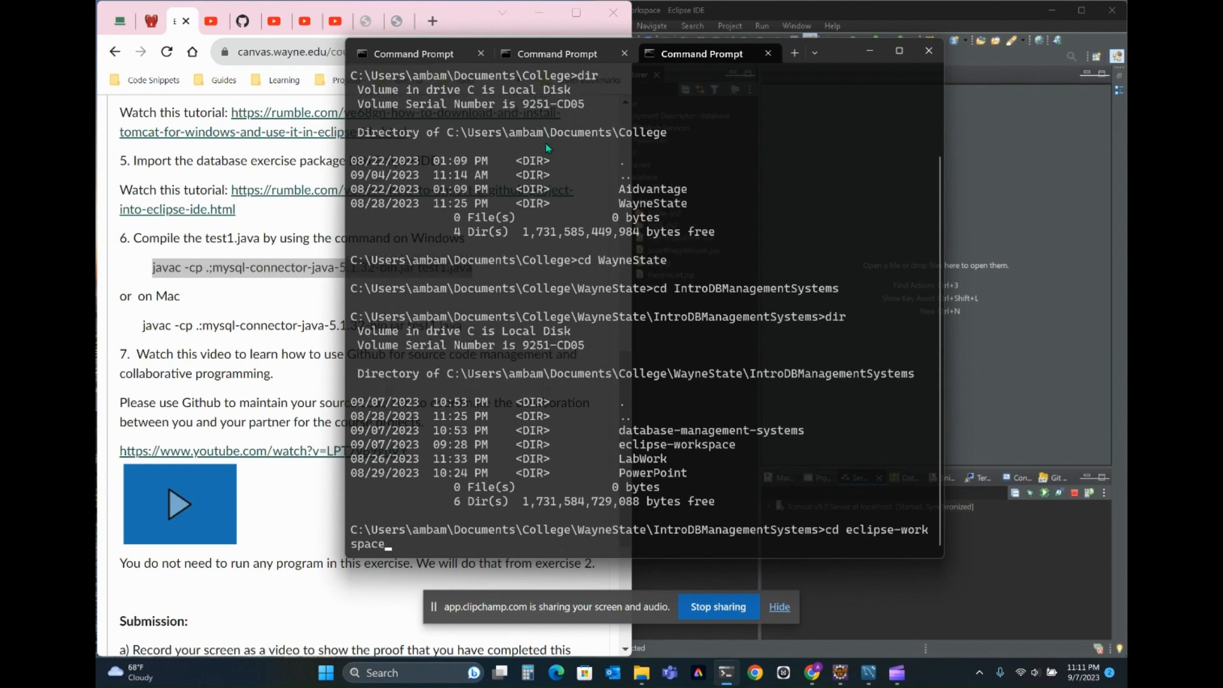
key(Return)
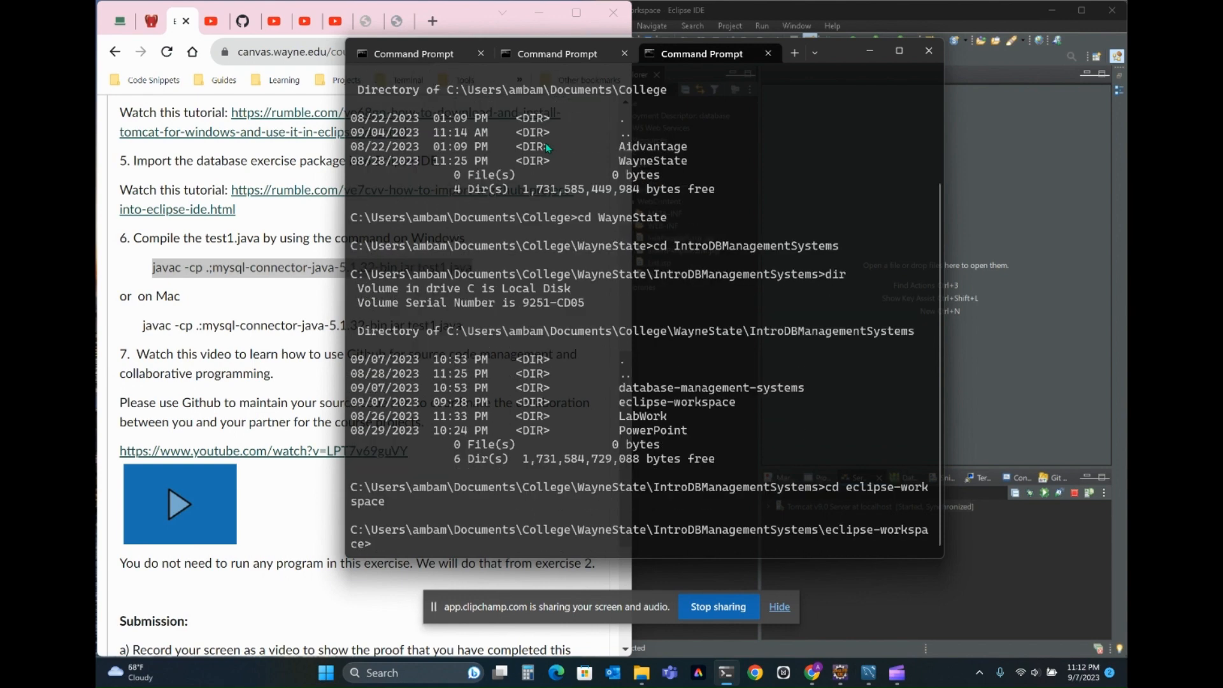
text(dir)
key(Return)
- Change to the database-master folder and list its contents
text(cd d)
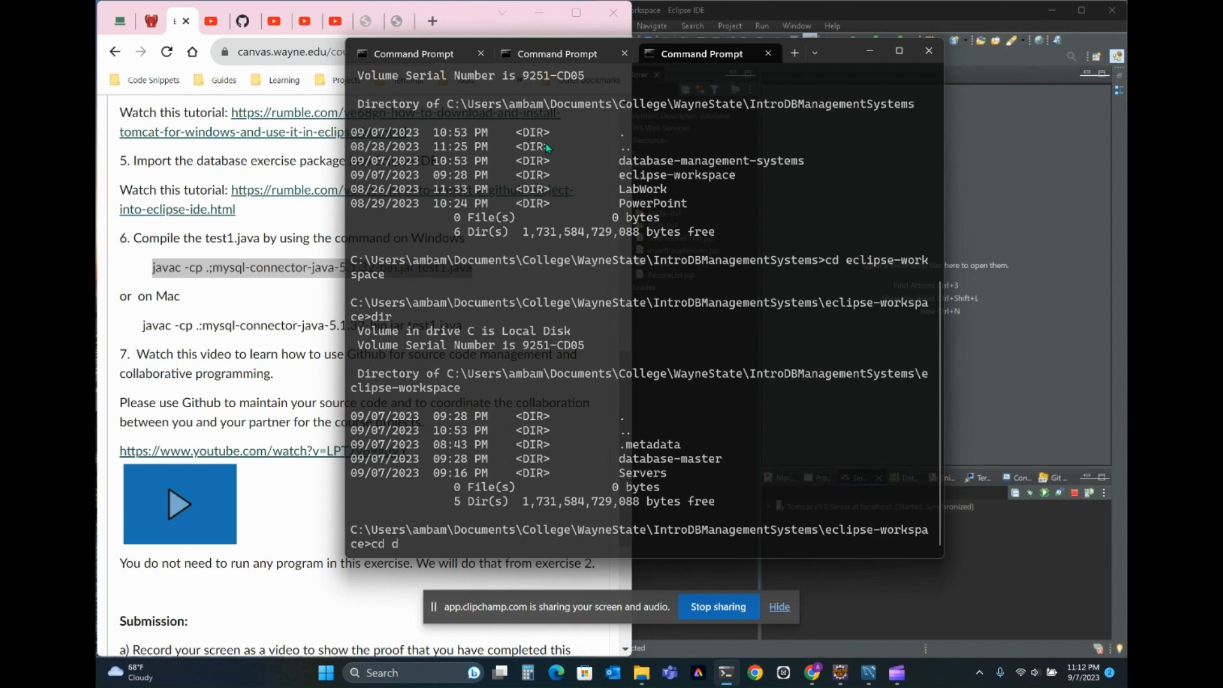
key(Tab)
key(Return)
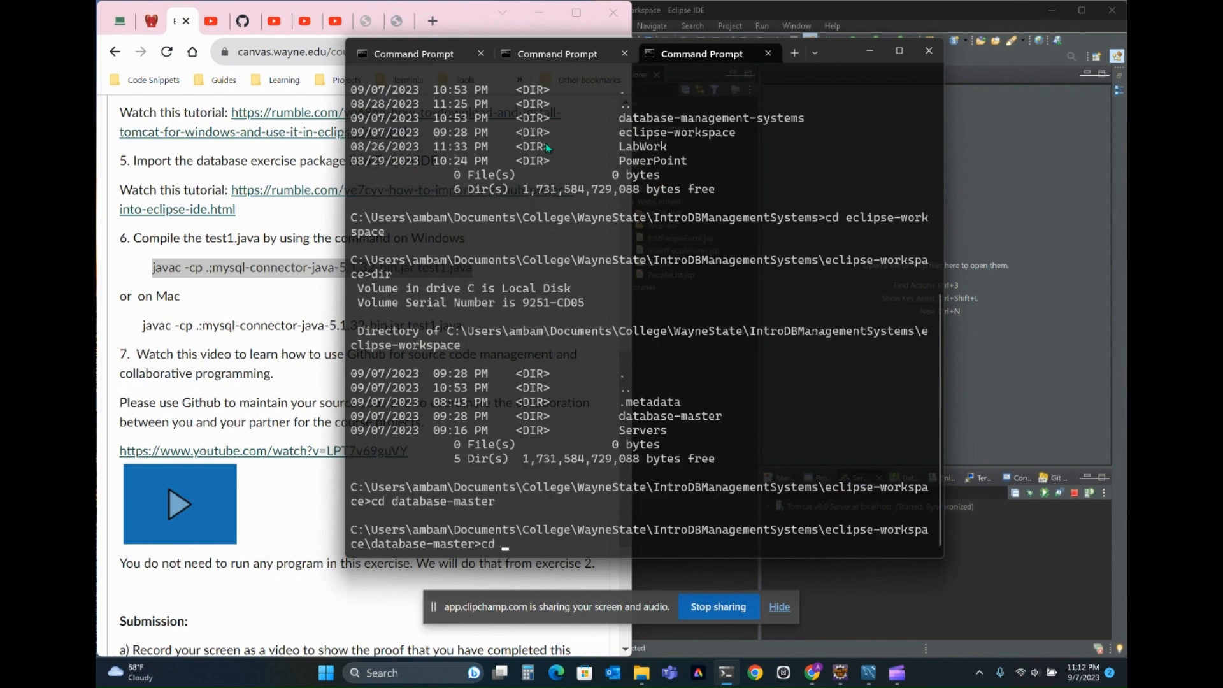
text(fir)
key(Return)
text(dir)
key(Return)
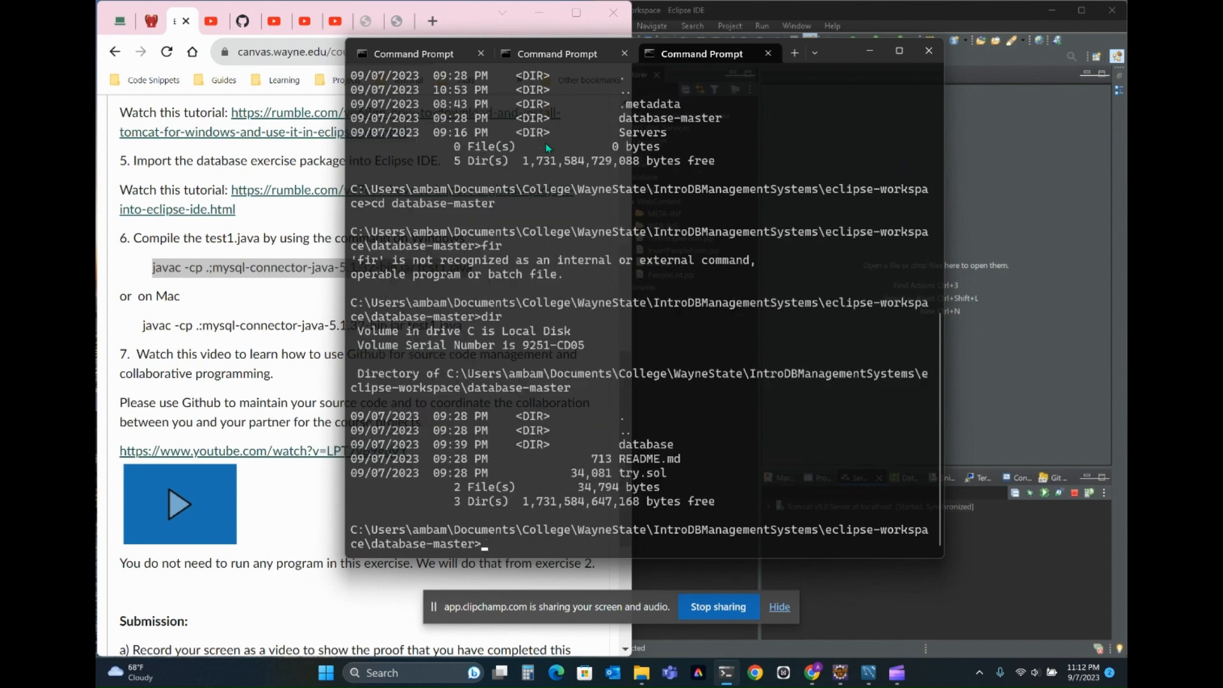
- Change to the database folder and into its src subfolder
text(cd d)
key(Tab)
key(Return)
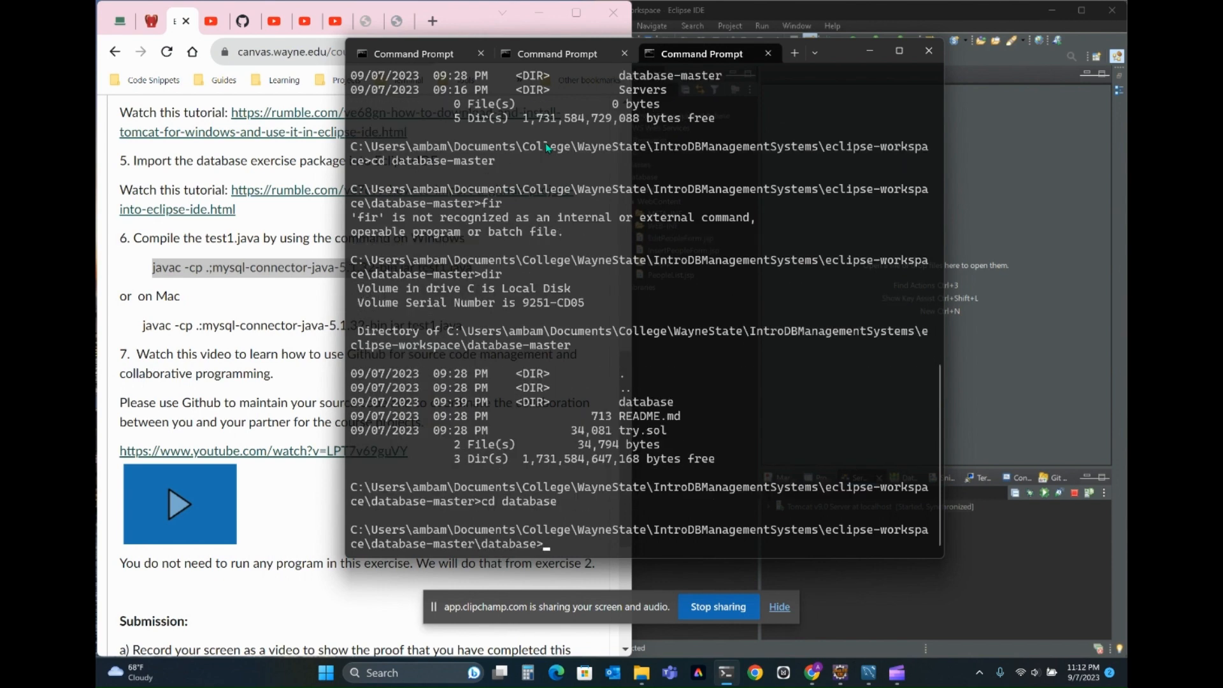
text(cd .)
key(Tab)
key(BackSpace)
key(BackSpace)
key(BackSpace)
key(BackSpace)
key(BackSpace)
key(BackSpace)
key(BackSpace)
key(BackSpace)
key(BackSpace)
text(src)
key(Return)
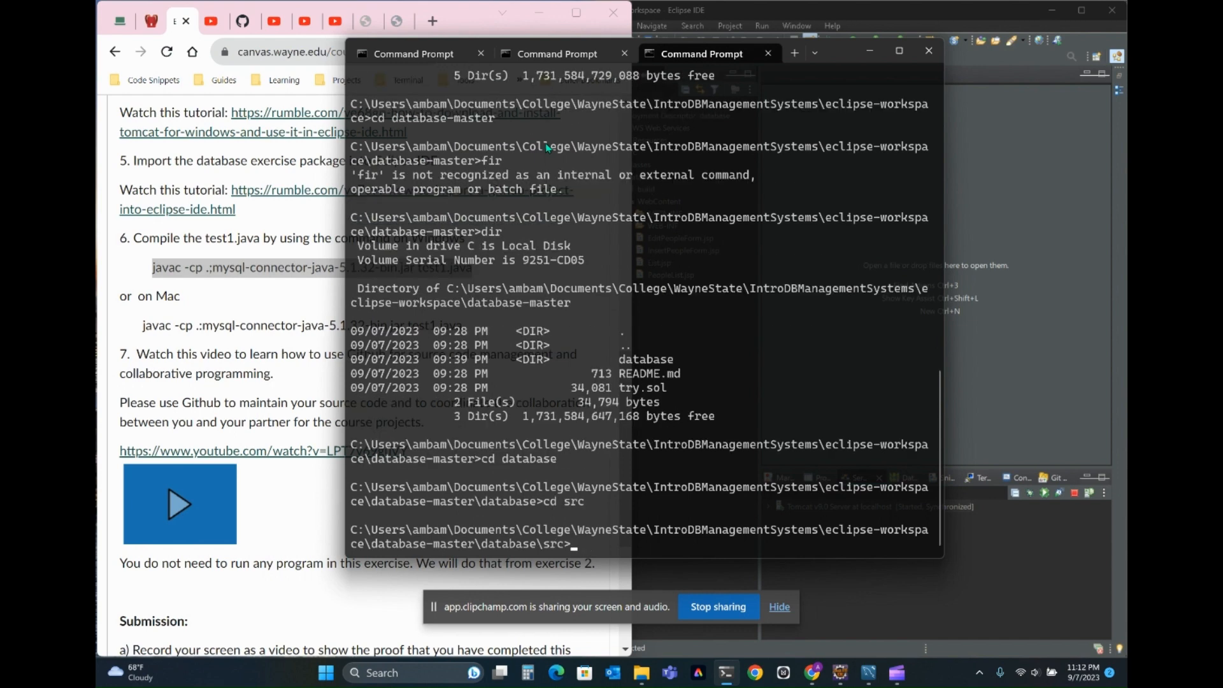
- Compile test1.java in the src folder with the copied command javac -cp .;mysql-connector-java-5.1.32-bin.jar test1.java
key(Up)
key(BackSpace)
key(BackSpace)
key(BackSpace)
key(BackSpace)
key(BackSpace)
key(BackSpace)
key(ctrl+v)
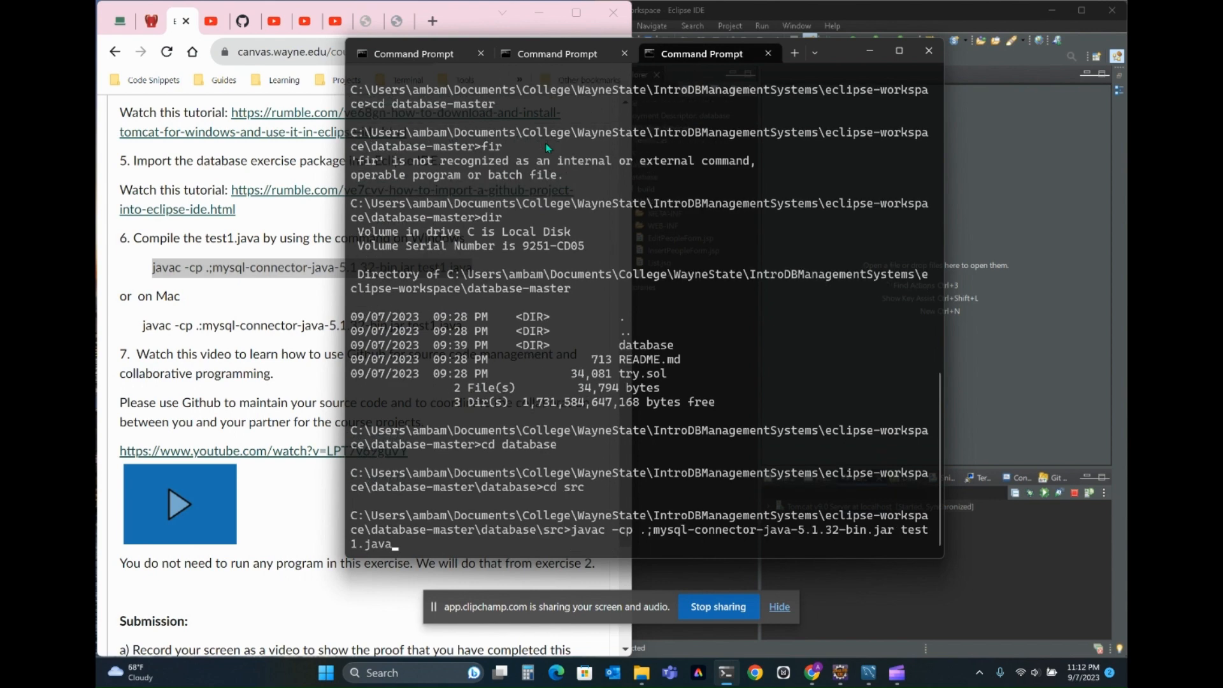
key(Return)
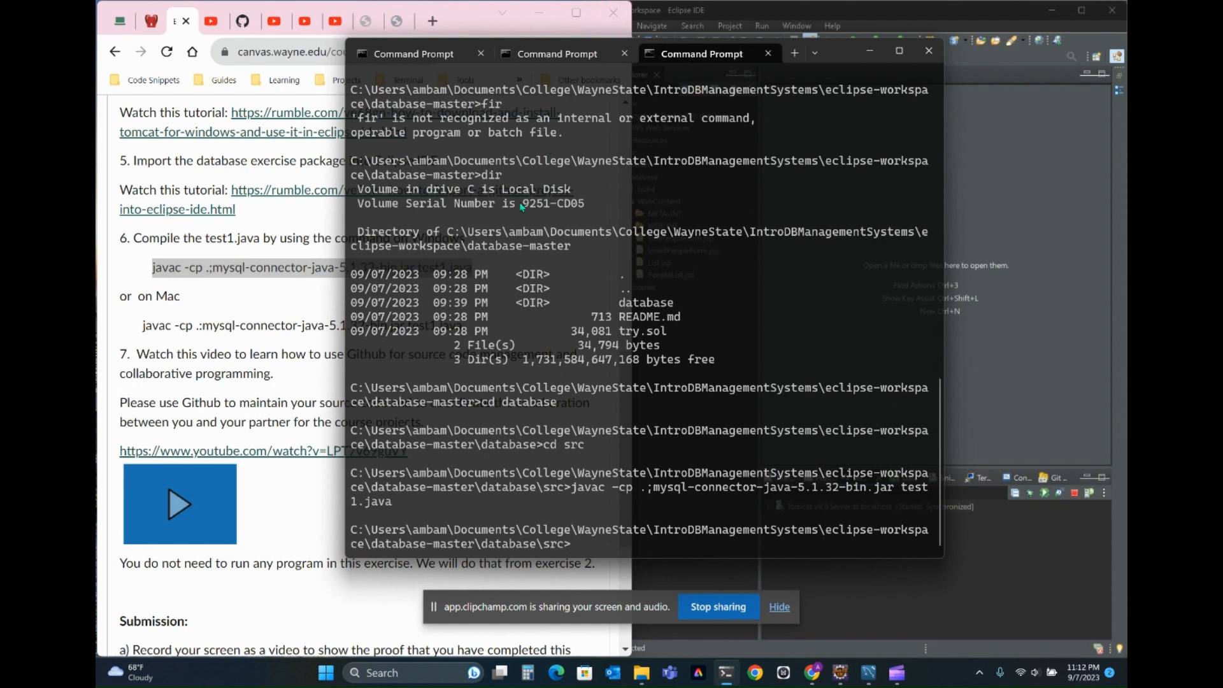
- Fit the Command Prompt window beside the browser and review instruction step 7 and the submission section
drag(833, 42, 1023, 28)
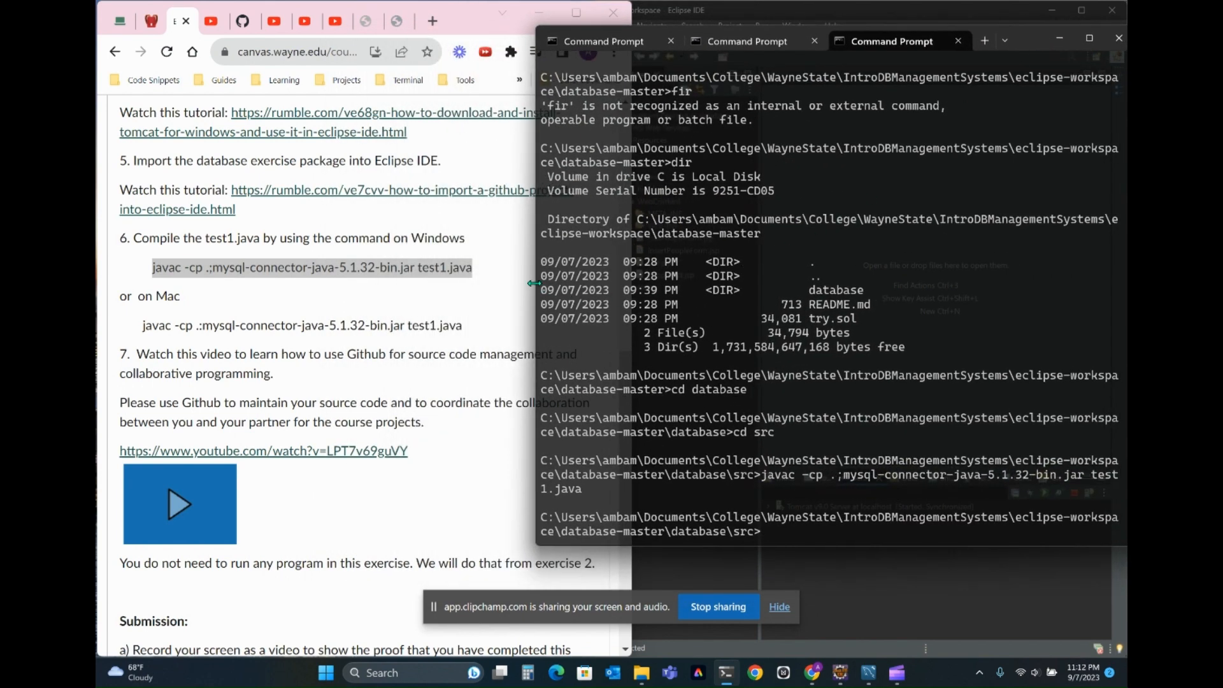
drag(537, 283, 631, 274)
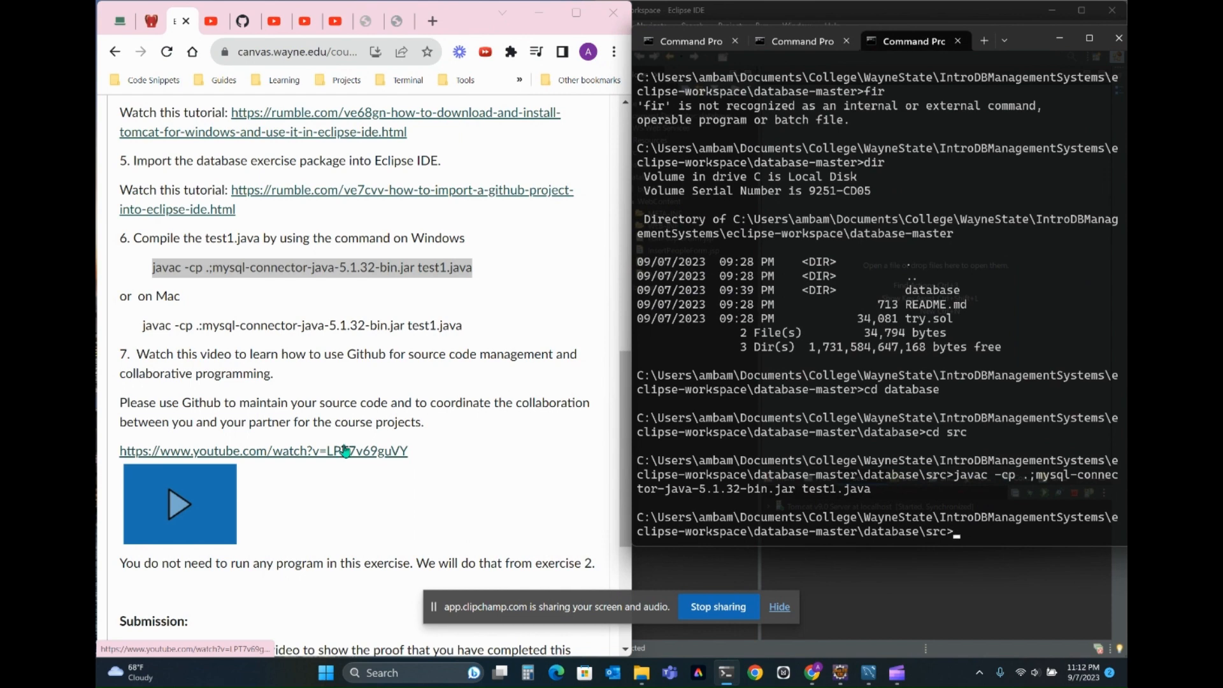
scroll(349, 445, down, 3)
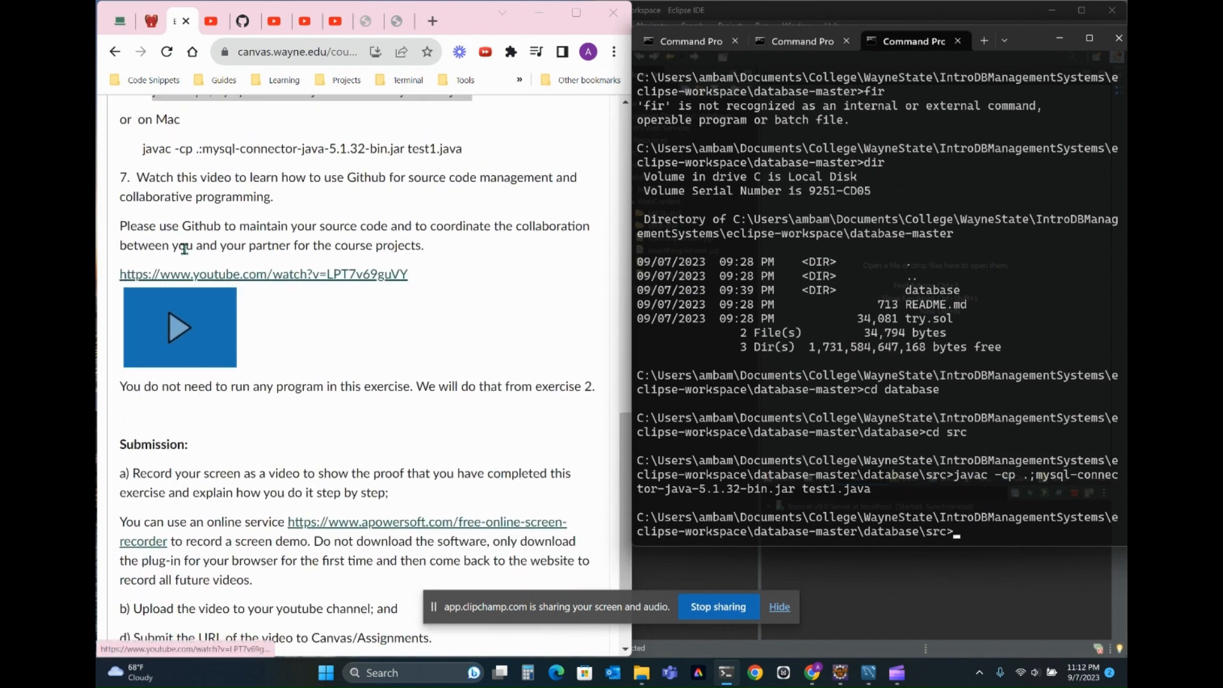
- Minimize the Command Prompt, widen the Eclipse window and show the database-management-systems repository in the Git Repositories view
click(1057, 38)
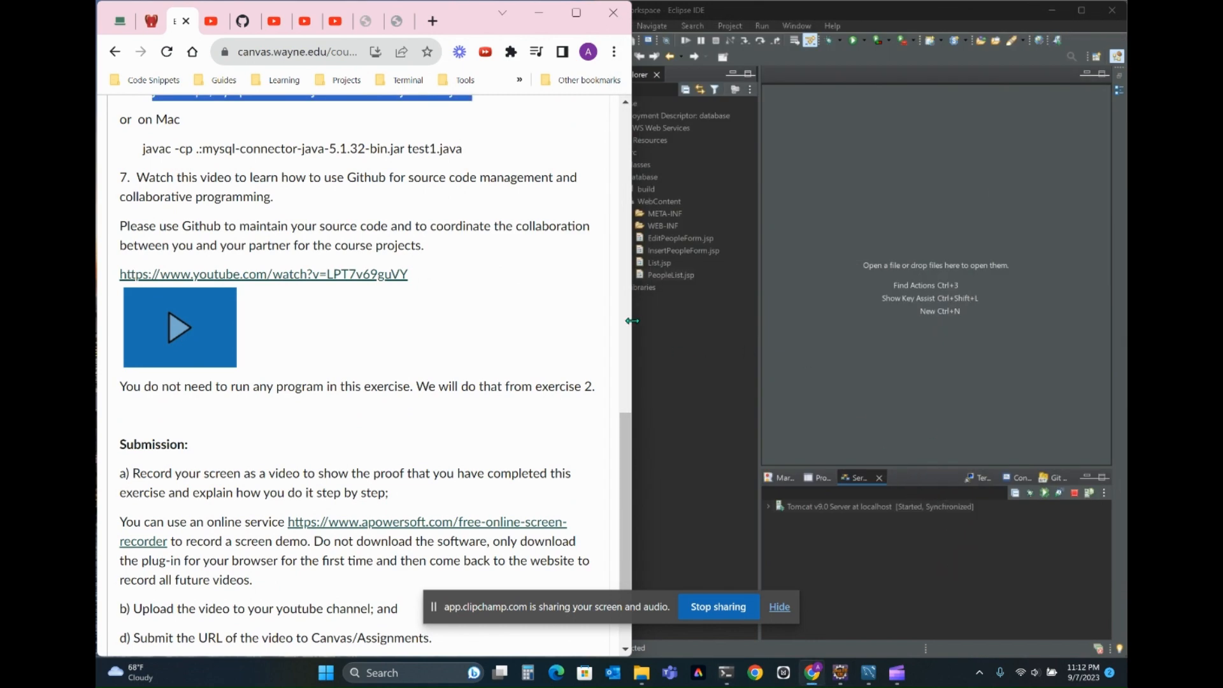
drag(630, 321, 501, 325)
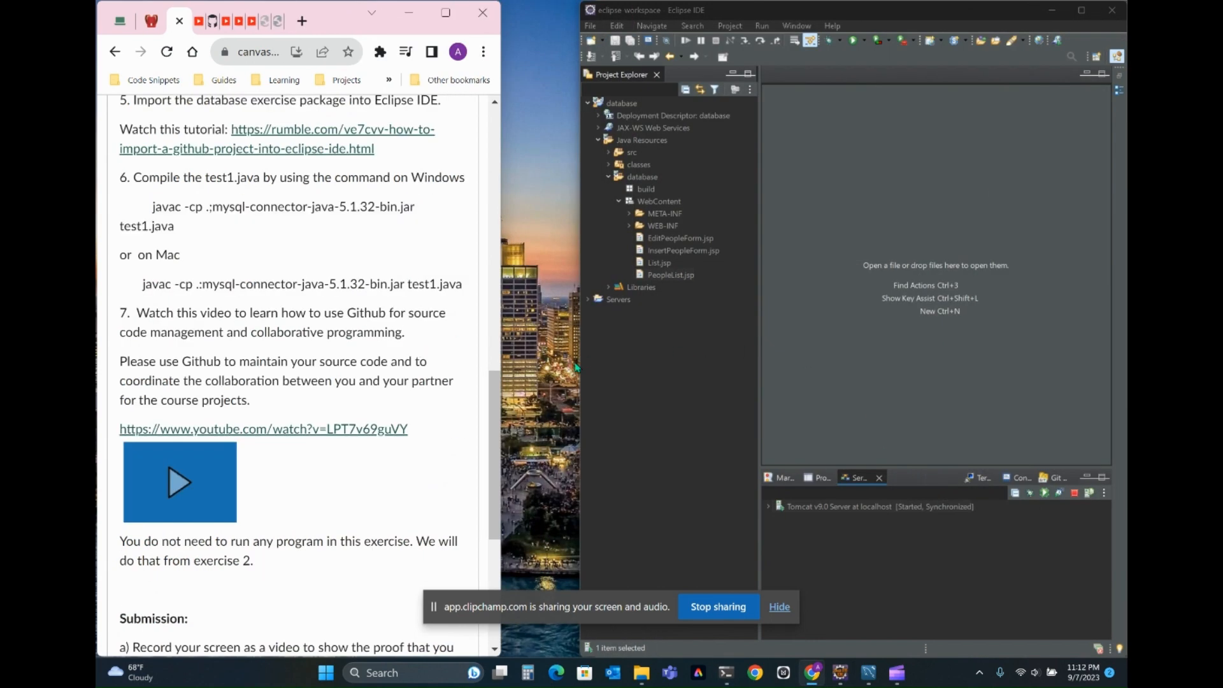
drag(580, 372, 98, 407)
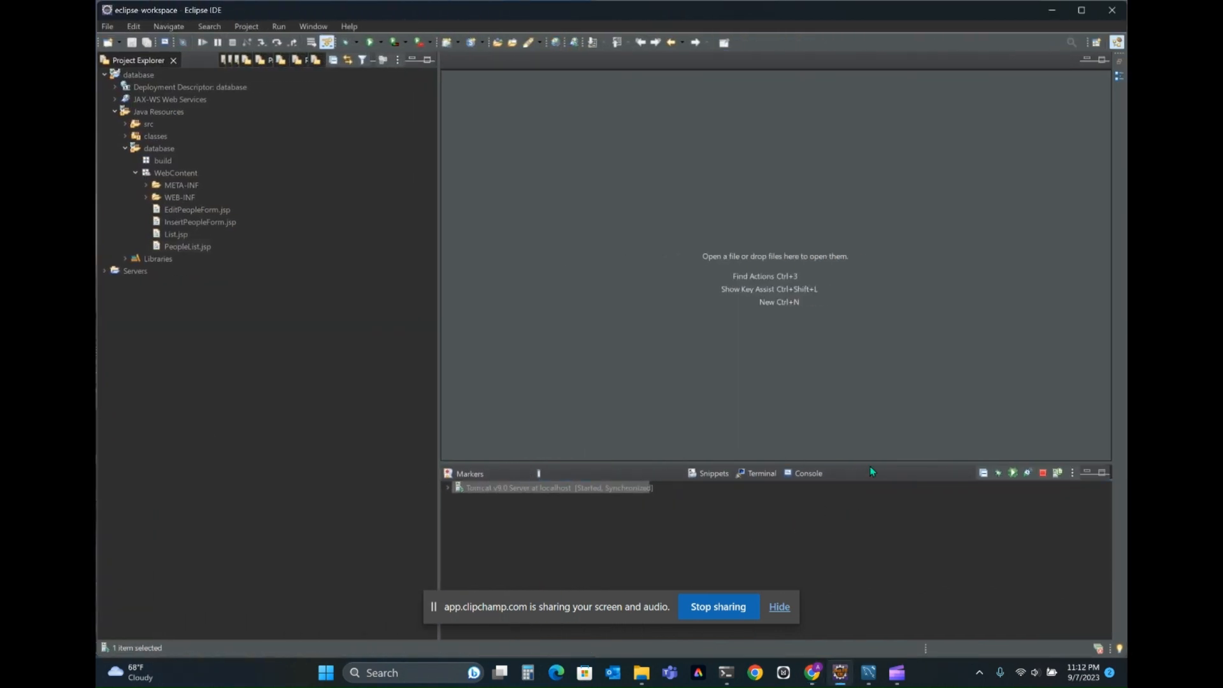
click(870, 471)
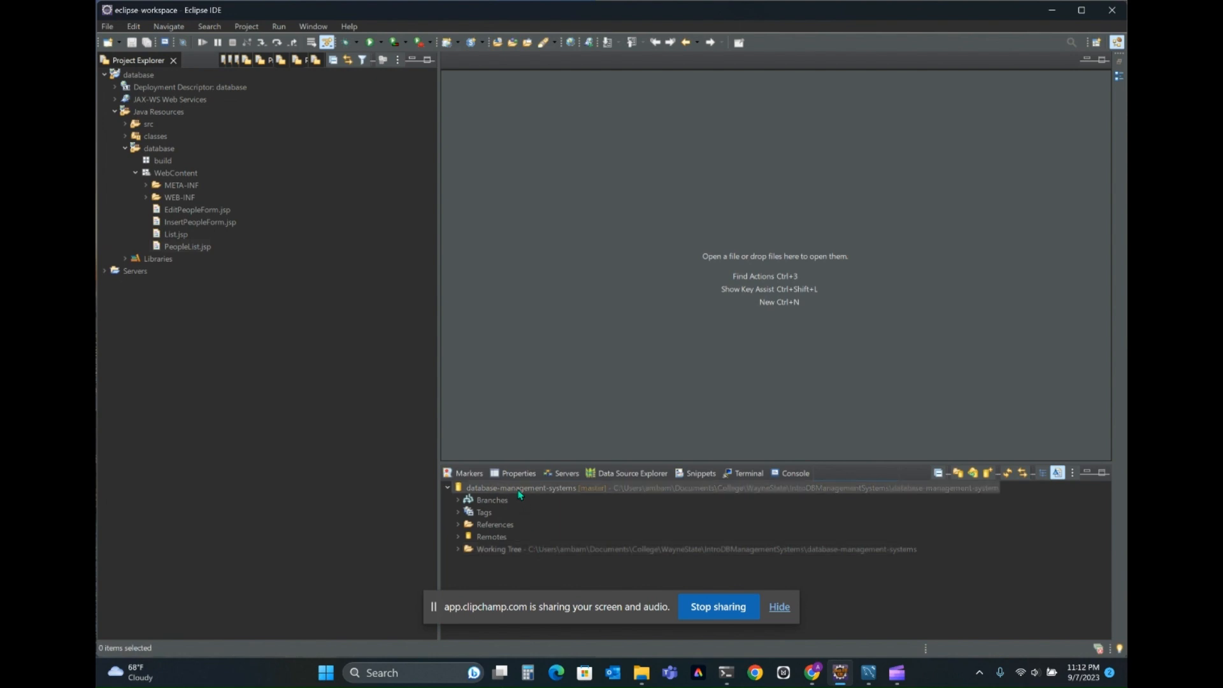
- Switch to Chrome and show the GitHub page of the database-management-systems repository
click(812, 672)
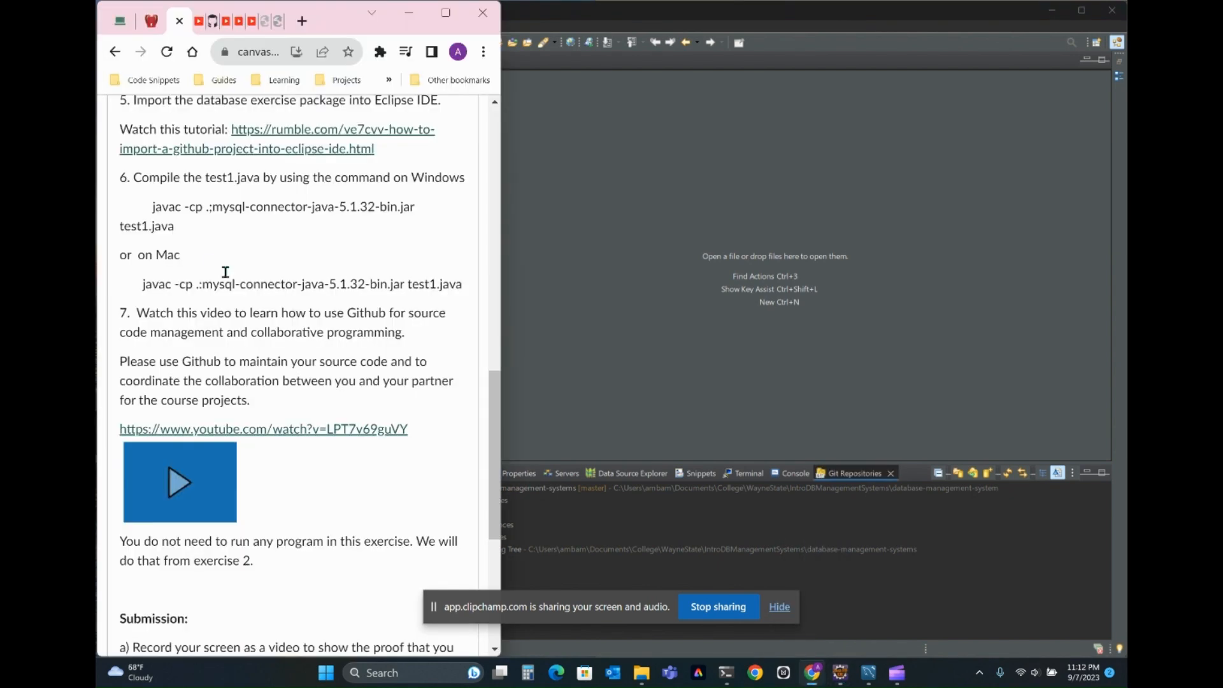
click(212, 21)
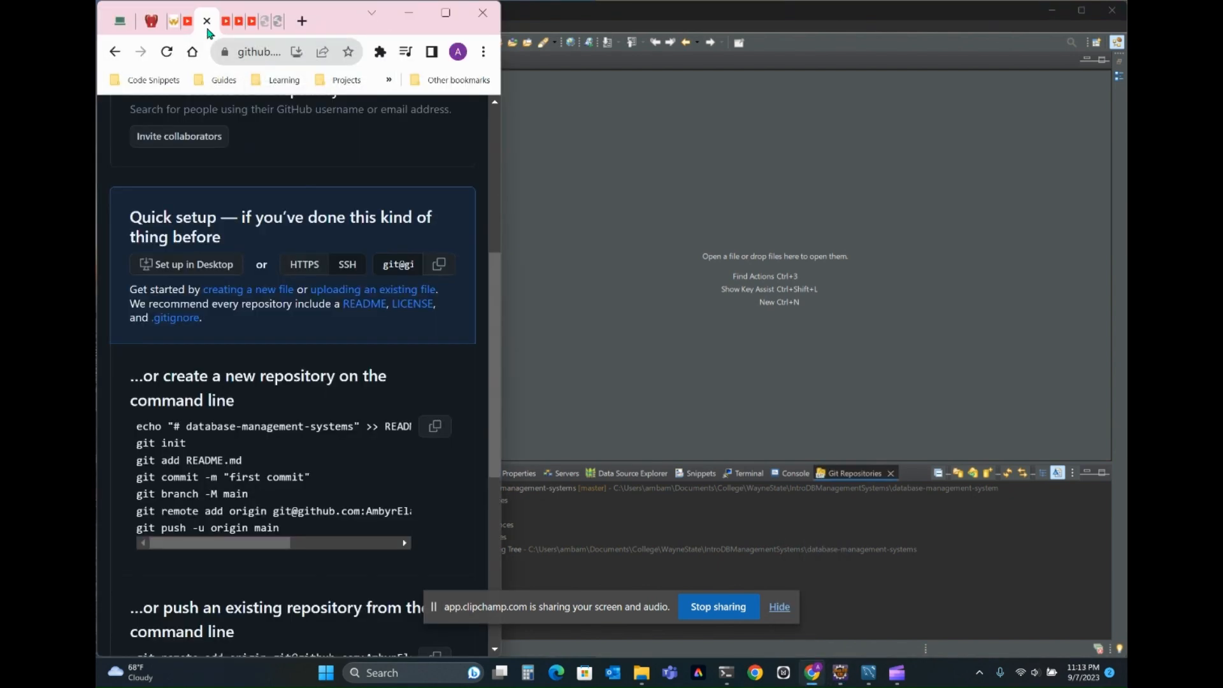
- Maximize the browser to review the database-management-systems repository page with its quick setup commands, and restore the window to its smaller size
click(445, 13)
scroll(480, 367, up, 1)
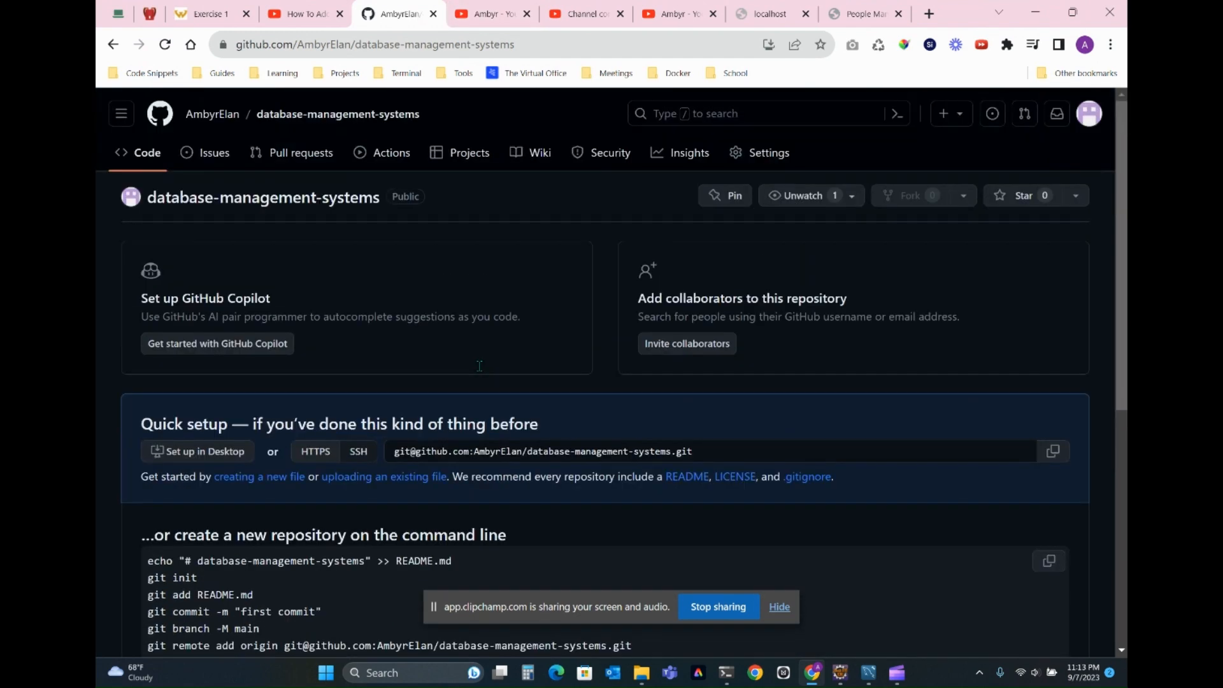
mouse_move(198, 115)
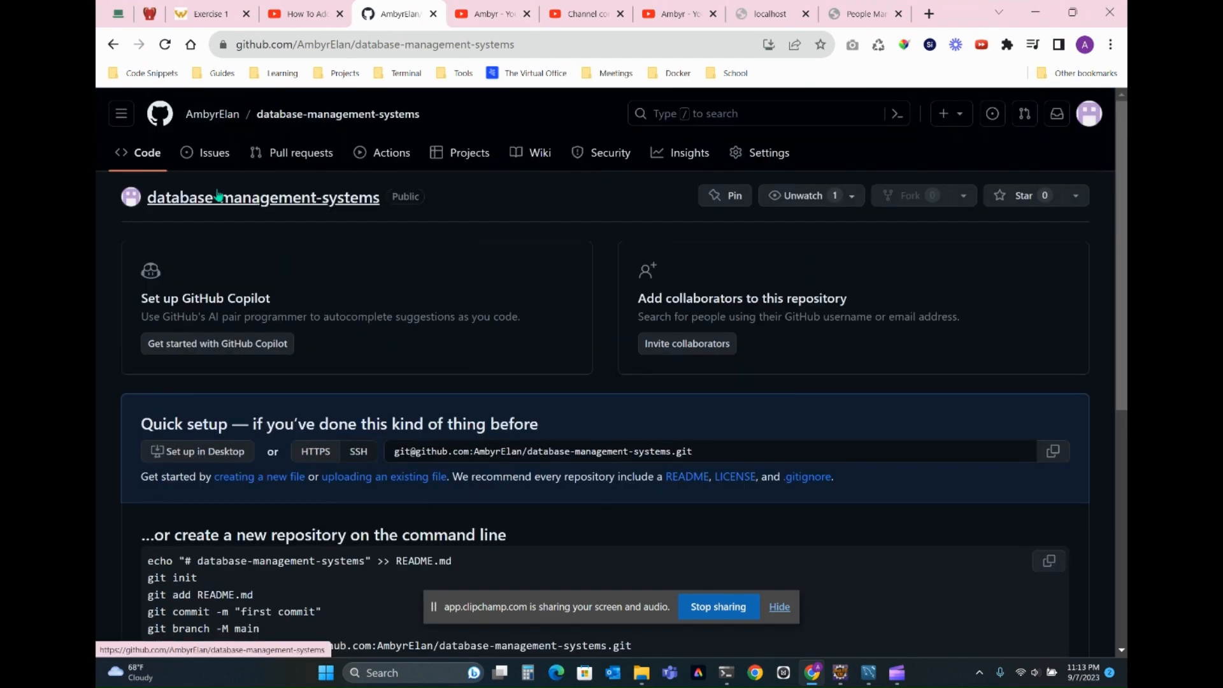
scroll(390, 463, down, 5)
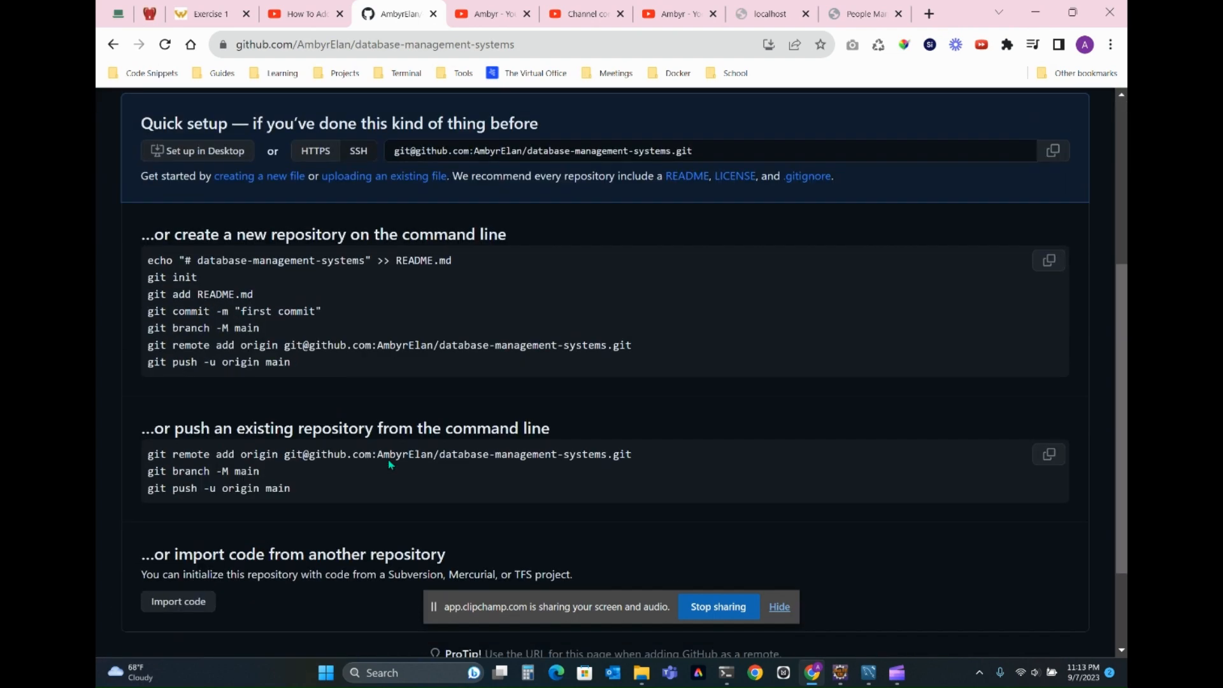
scroll(390, 463, up, 2)
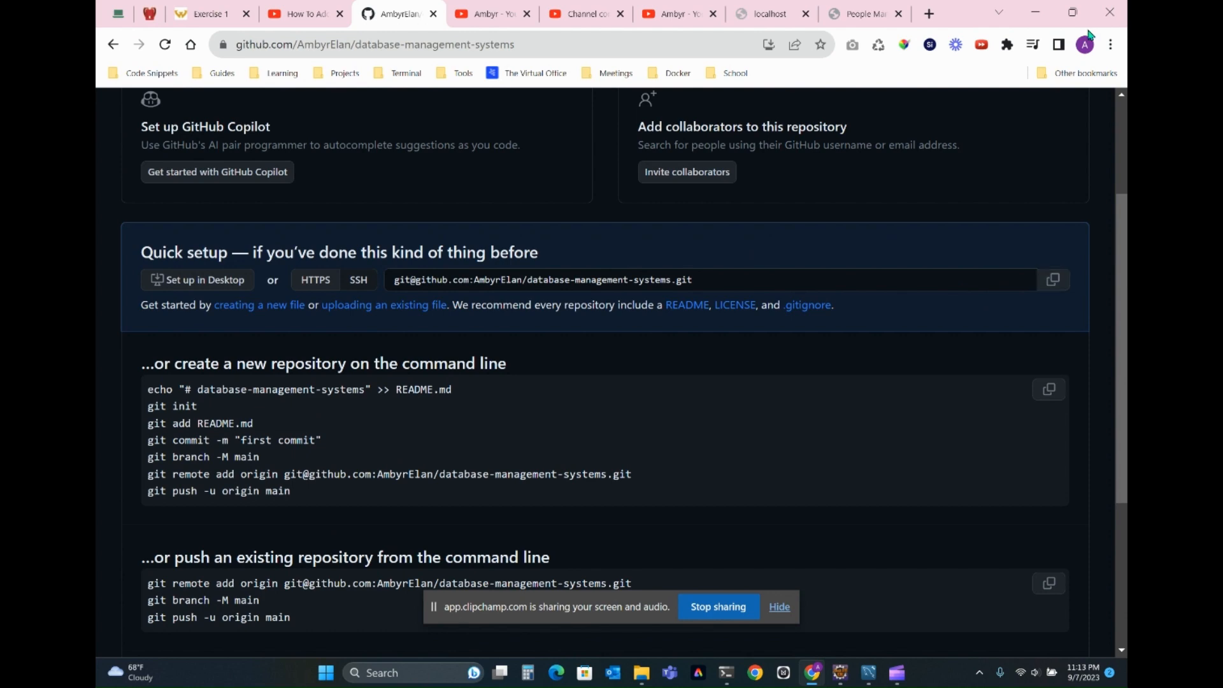
click(1073, 12)
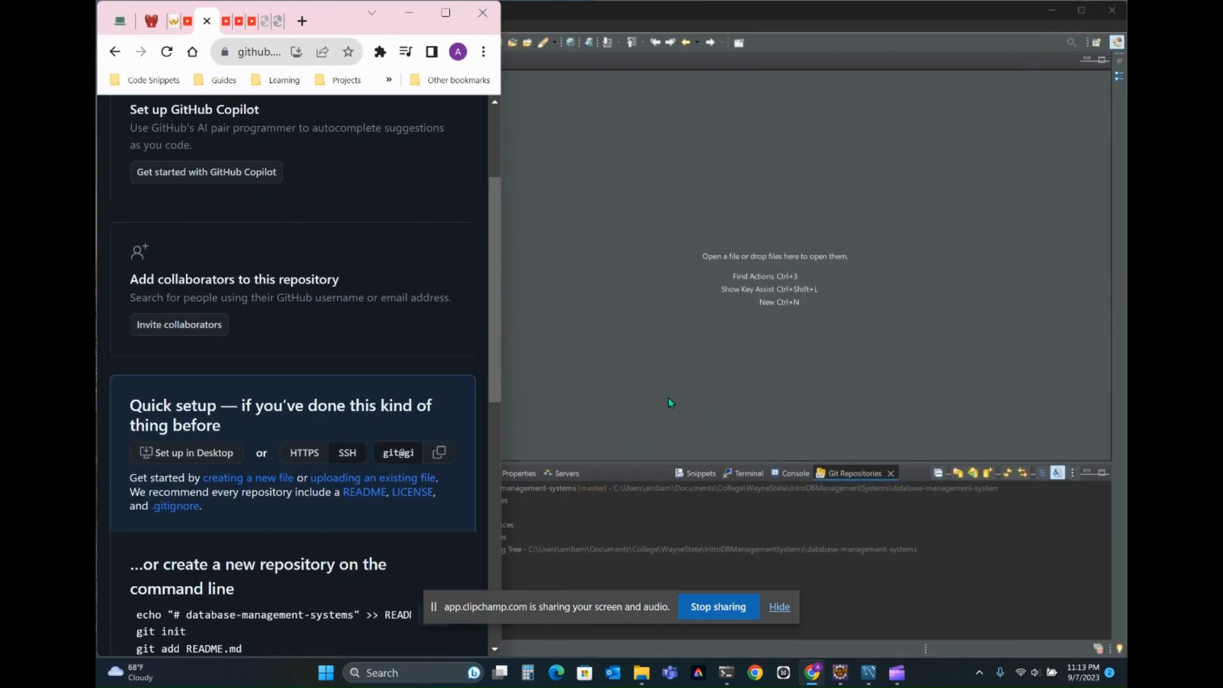
- Switch to Eclipse, narrow its window beside the browser, and review the submission requirements on the Exercise 1 instructions page
click(667, 398)
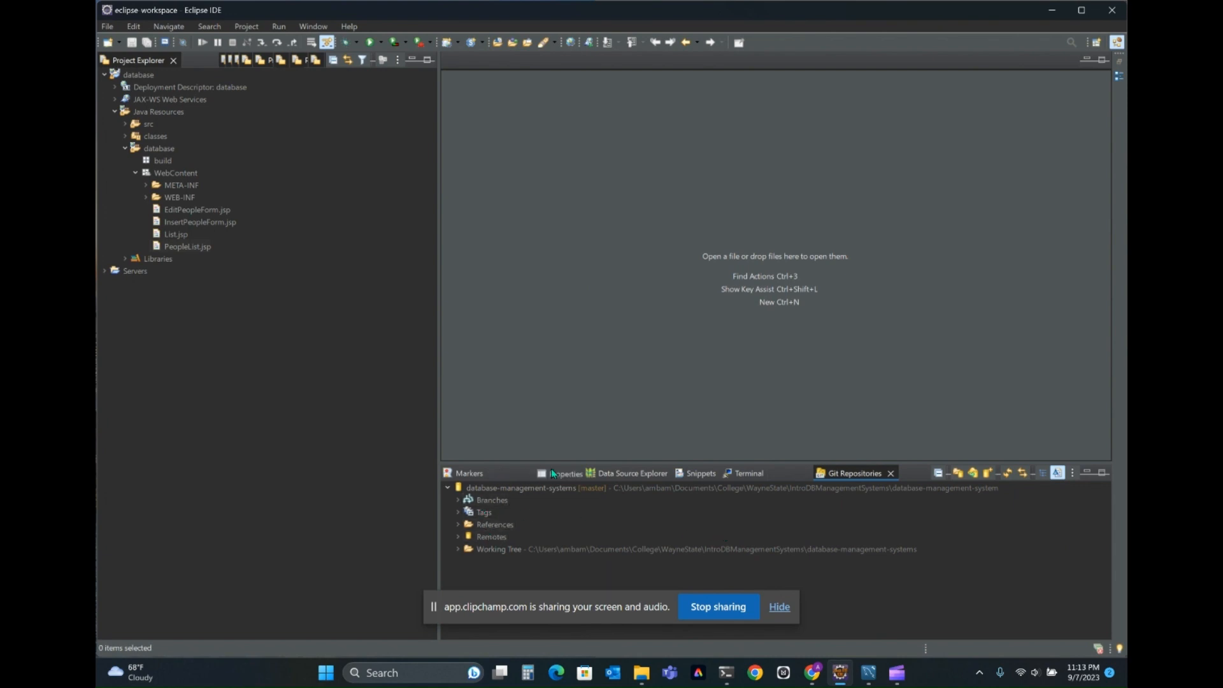
click(1074, 14)
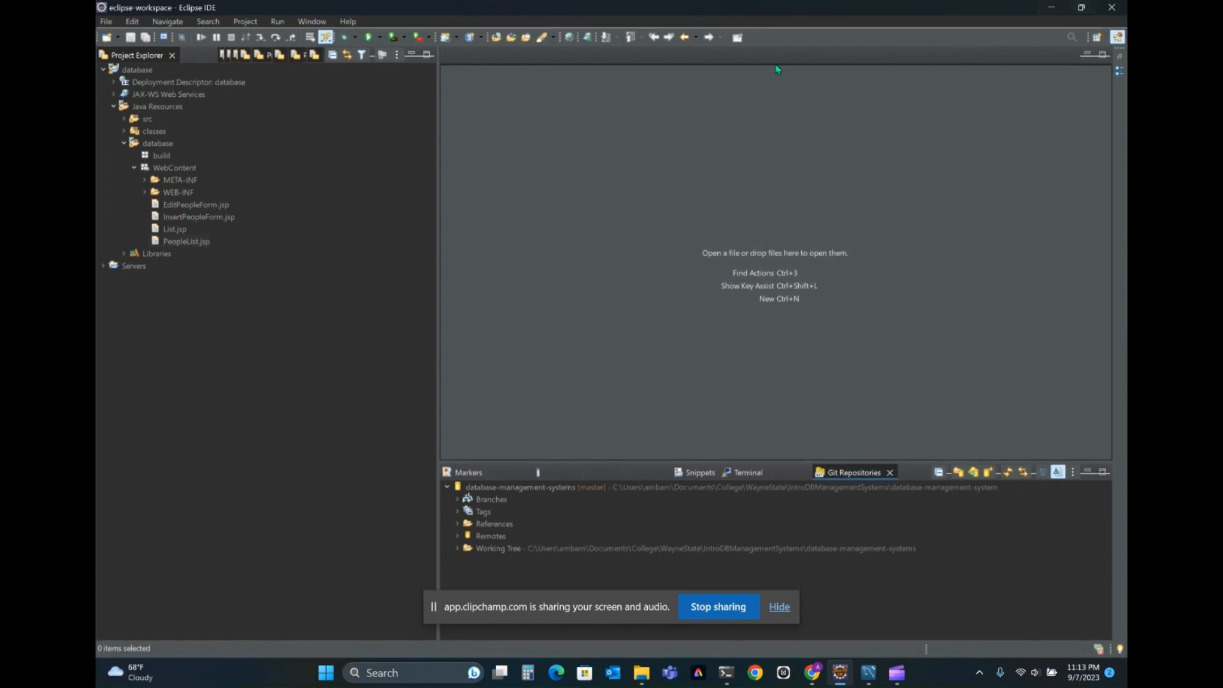
click(1081, 7)
drag(99, 490, 677, 441)
click(177, 29)
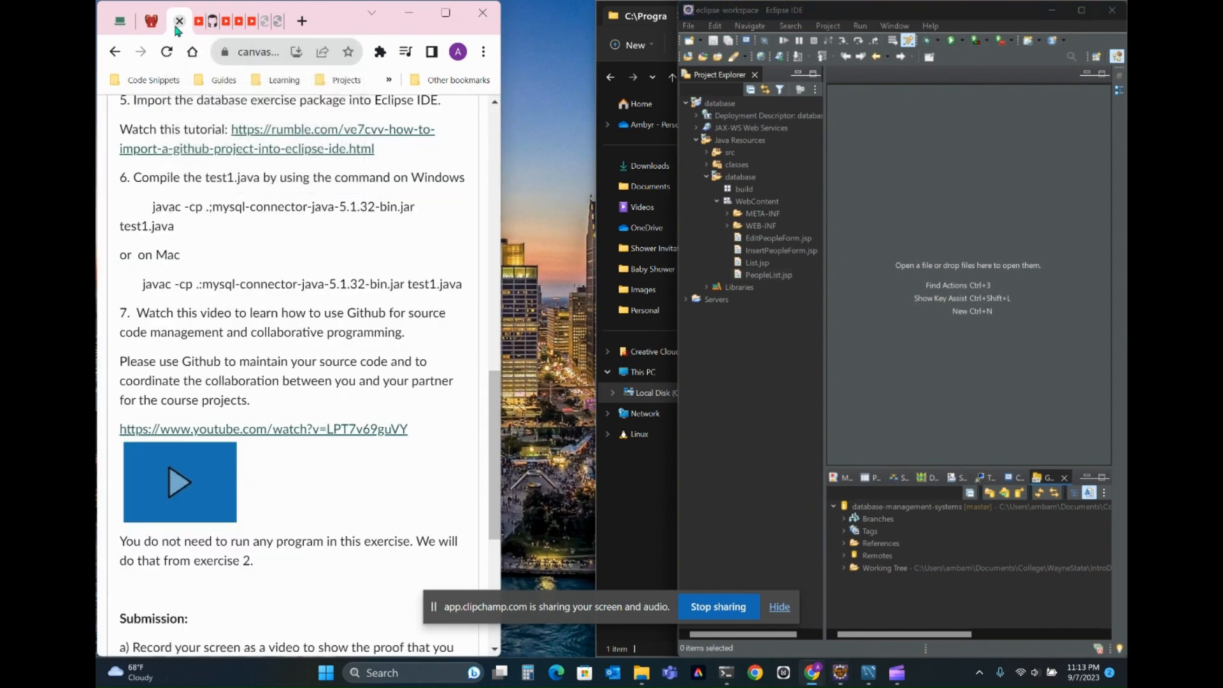
scroll(310, 468, down, 5)
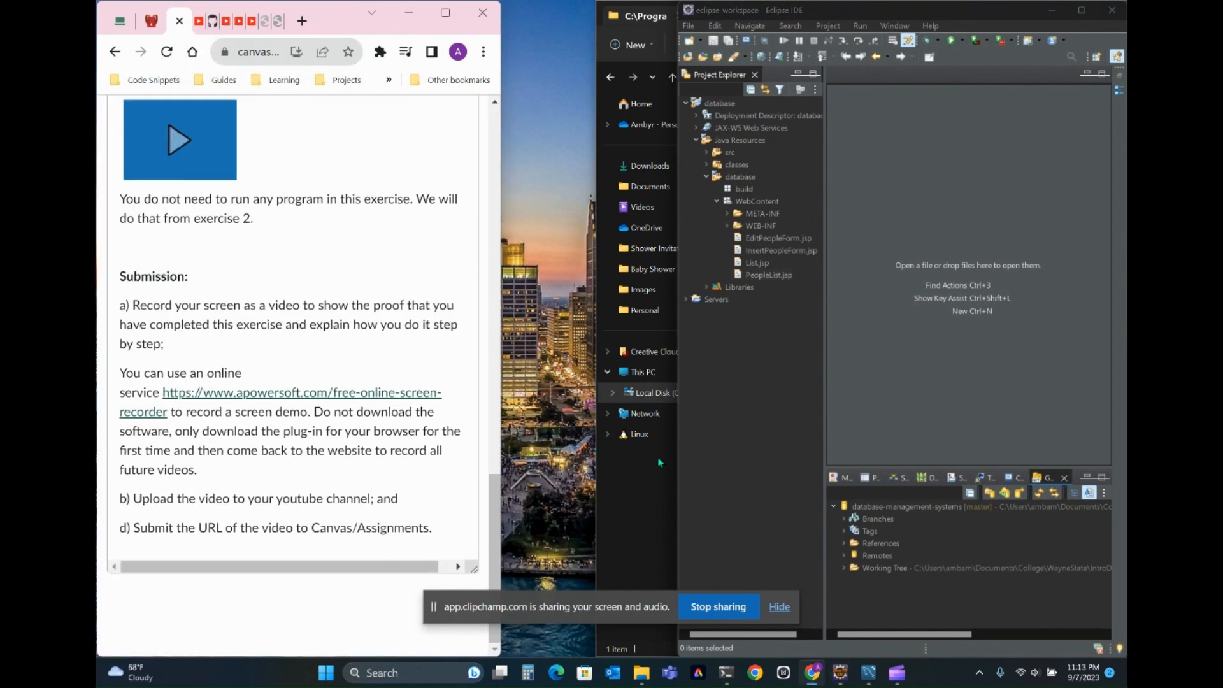